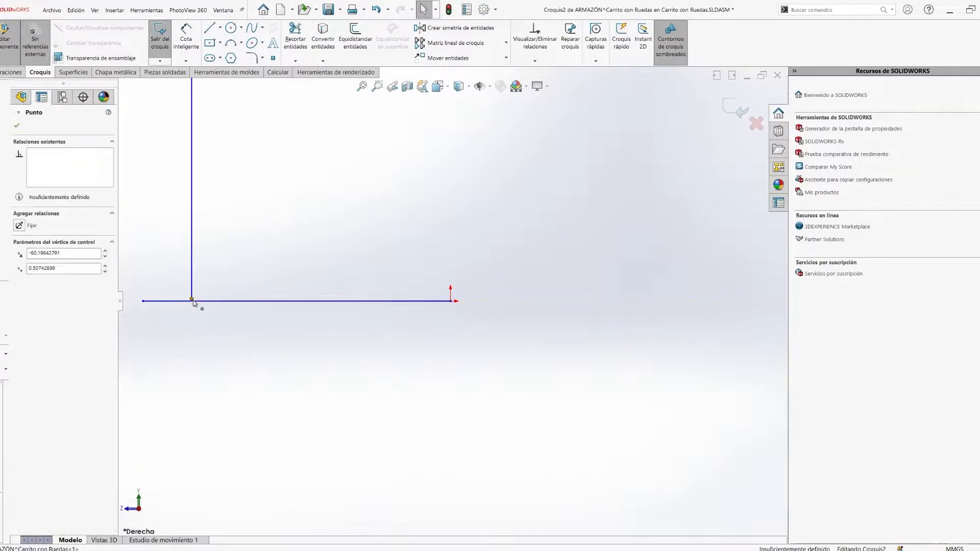
Step: Join the bottom line's free end to the vertical line's lower end and try to dimension the bottom line
left_click_drag(169, 301, 201, 307)
left_click(186, 39)
left_click(322, 302)
left_click(349, 335)
key("Escape")
key("Escape")
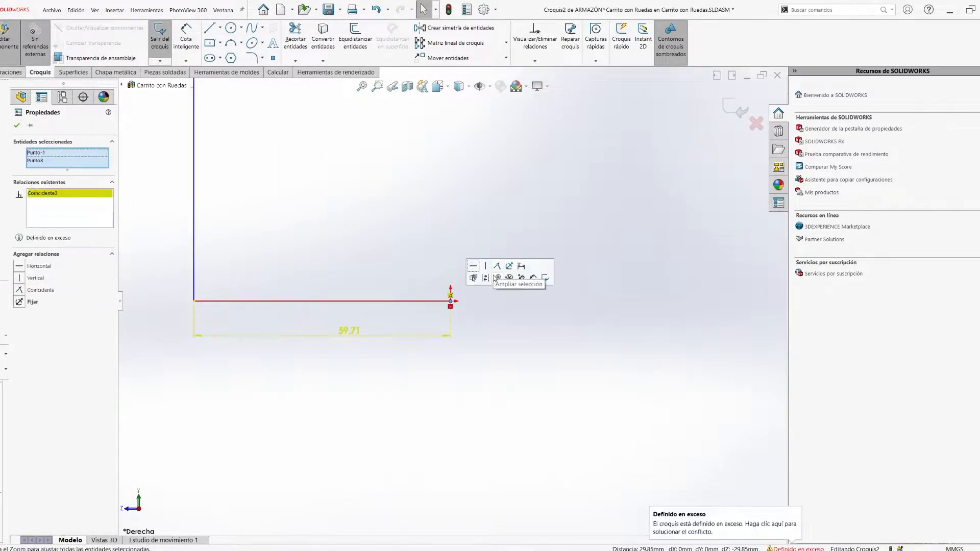
Step: Dimension the bottom horizontal line of the profile sketch to 1300 mm
left_click(186, 38)
left_click(503, 301)
left_click(503, 339)
type("1300")
key("Return")
Step: Dimension the profile's vertical line to 900 mm and its upper horizontal line to 250 mm
left_click(375, 287)
left_click(352, 286)
type("900.00mm")
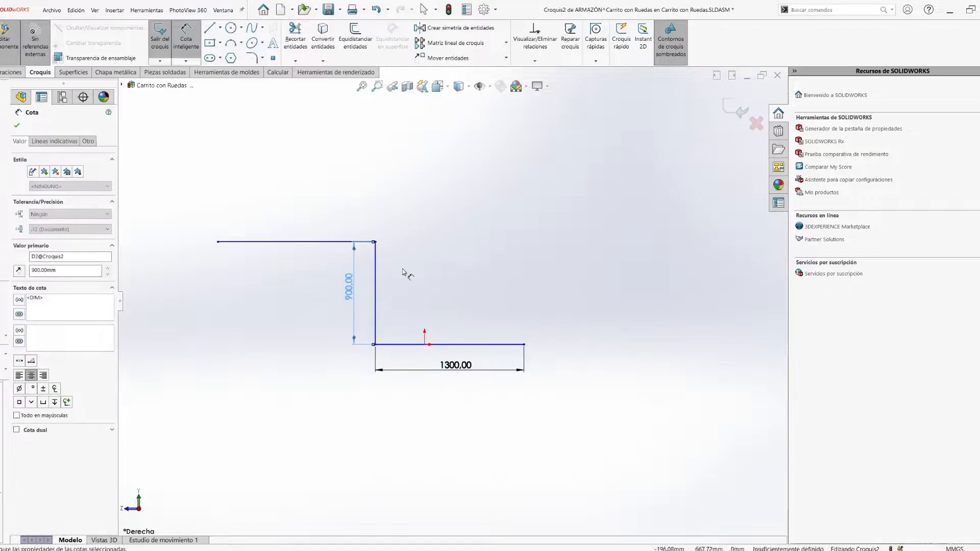
key("Escape")
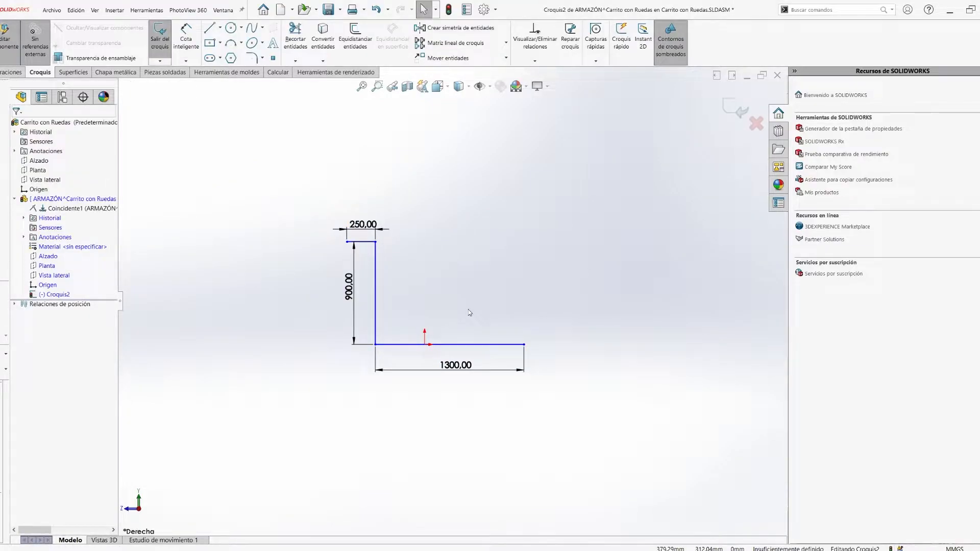
Step: Reopen the profile sketch Croquis2, convert its three lines to construction geometry and exit the sketch
left_click(734, 108)
double_click(39, 295)
left_click_drag(322, 211, 575, 417)
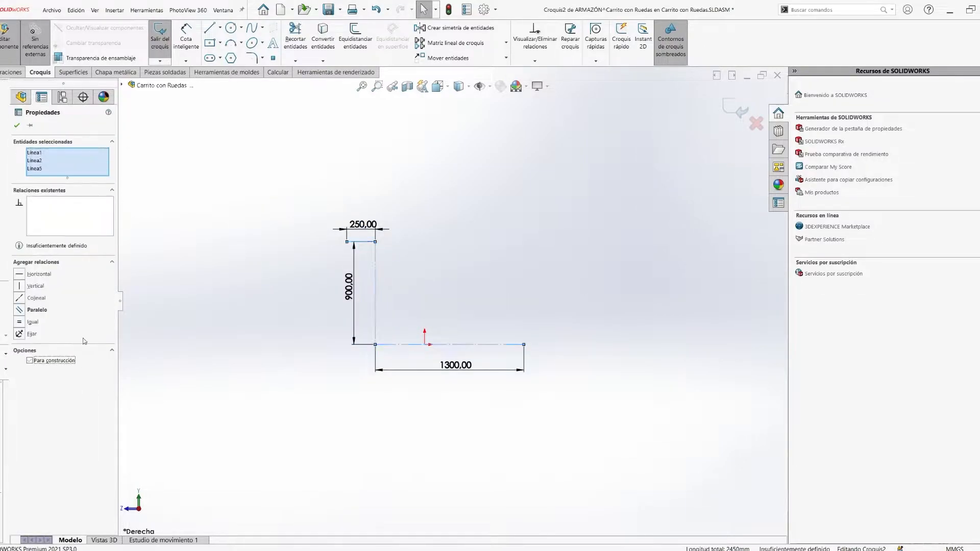
double_click(238, 280)
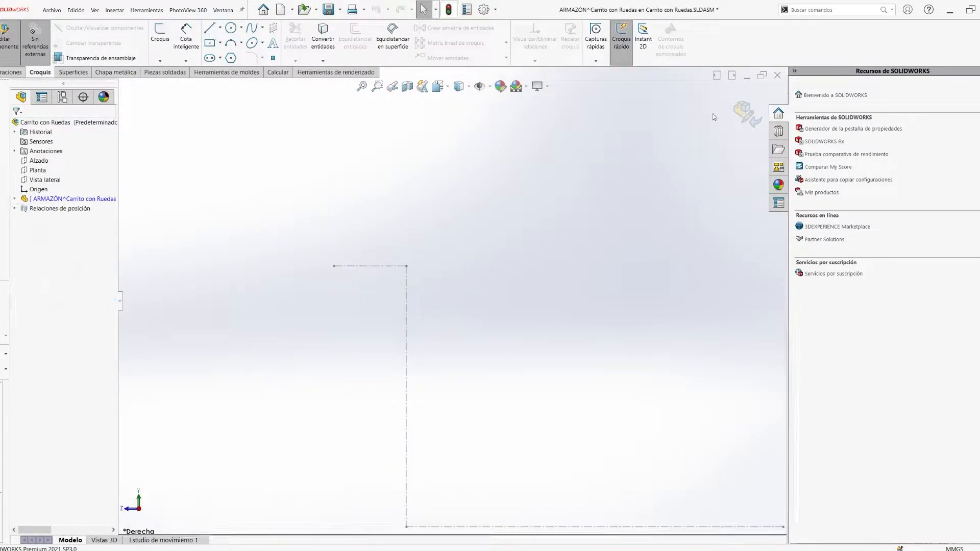
Step: Start a 3D sketch in the ARMAZÓN part and convert the three profile lines of Croquis2 into it
left_click(8, 40)
right_click(51, 199)
left_click(79, 179)
scroll(458, 298, "up", 6)
middle_click_drag(458, 301, 470, 325)
left_click(160, 60)
left_click(168, 82)
left_click(433, 288)
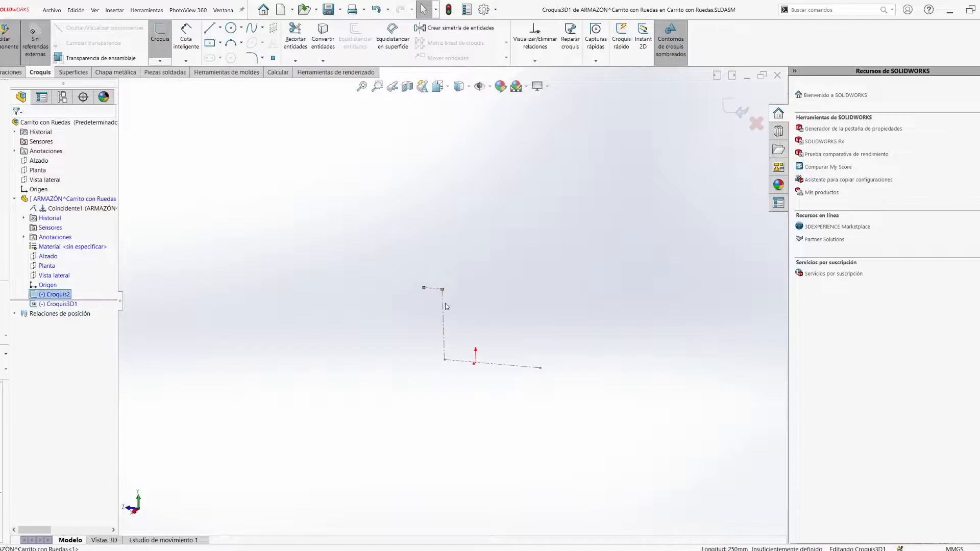
left_click(368, 266)
Step: Draw a transverse line from the profile's upper free end and dimension it to 650 mm
right_click_drag(549, 334, 480, 285)
left_click(408, 256)
left_click(411, 238)
type("650")
key("Return")
Step: Draw a transverse line from the far end of the base line and dimension it to 650 mm
left_click(428, 431)
right_click_drag(515, 432, 567, 431)
right_click_drag(512, 459, 516, 420)
left_click(482, 418)
left_click(494, 429)
type("650")
key("Return")
Step: Try to draw a line straight down from the free end of the upper crossbar
right_click_drag(506, 368, 456, 352)
left_click(378, 264)
left_click(392, 370)
key("Escape")
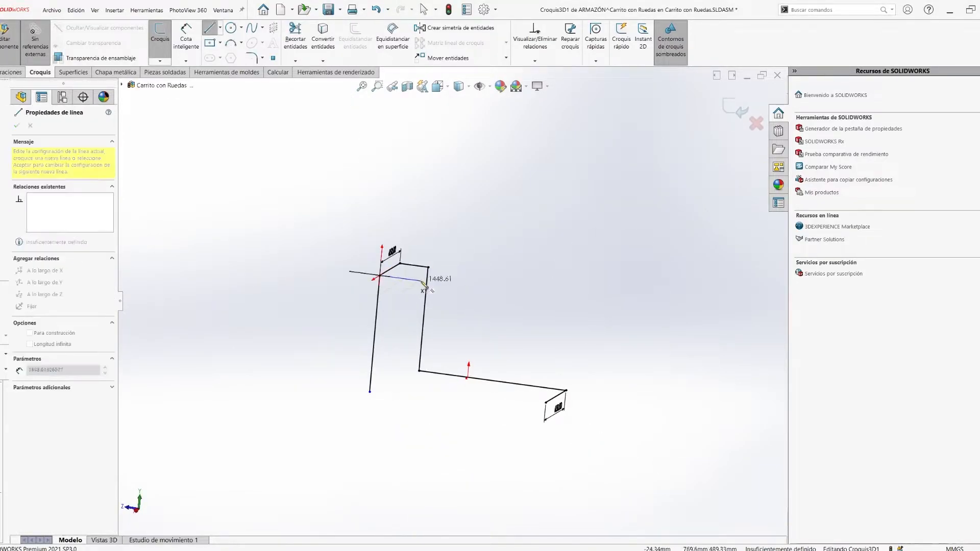
Step: Draw the upper side line from the crossbar's free end and make it equal in length to the opposite side line
middle_click_drag(348, 289, 367, 357)
left_click(386, 289)
key("Escape")
left_click(383, 280)
left_click(455, 254, "ctrl")
left_click(552, 222)
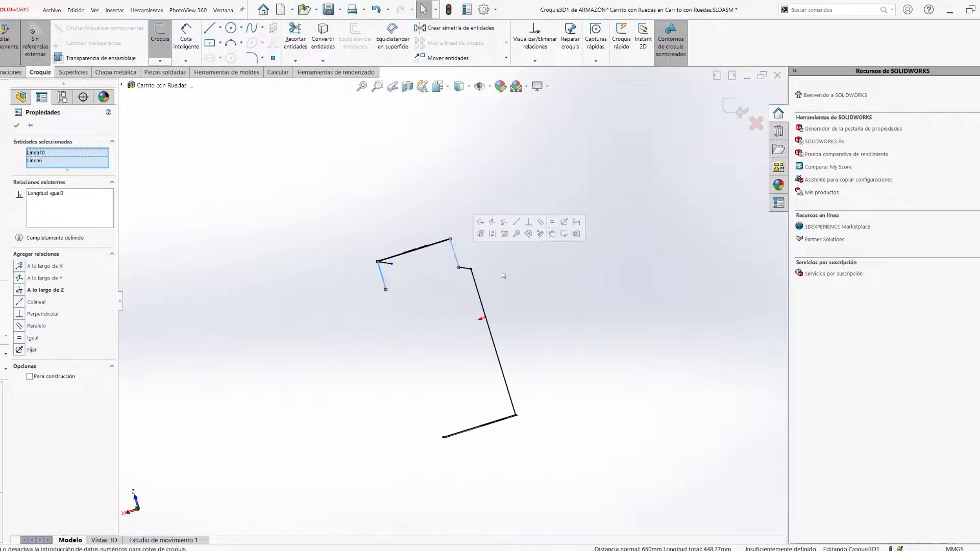
Step: Undo the last change in the 3D sketch
key("Escape")
middle_click_drag(428, 277, 582, 262)
key("Escape")
key("ctrl+z")
Step: Draw the second upright down from the inner corner of the upper section to base level
middle_click_drag(429, 375, 469, 306)
key("l")
left_click(421, 282)
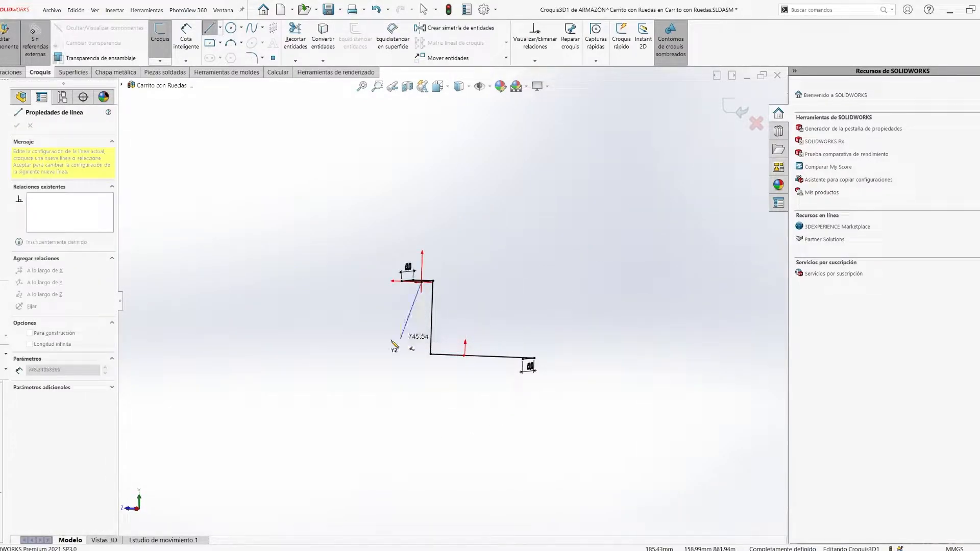
left_click(423, 354)
key("Escape")
key("l")
key("Escape")
Step: Draw the missing lines that close the base outline and the upper rectangle of the 3D frame sketch
scroll(499, 359, "down", 5)
left_click(408, 366)
middle_click_drag(408, 366, 434, 317)
scroll(420, 309, "down", 4)
left_click(420, 308)
scroll(501, 345, "up", 5)
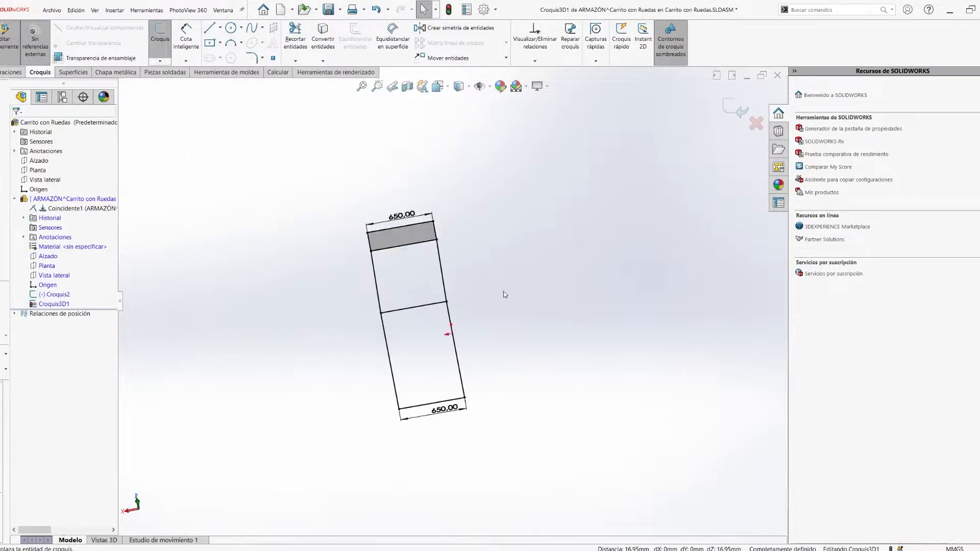
Step: Draw a crossbar line joining the midpoints of the base's two long sides
middle_click_drag(501, 344, 361, 361)
key("l")
left_click(485, 346)
middle_click_drag(485, 345, 466, 250)
scroll(395, 335, "down", 4)
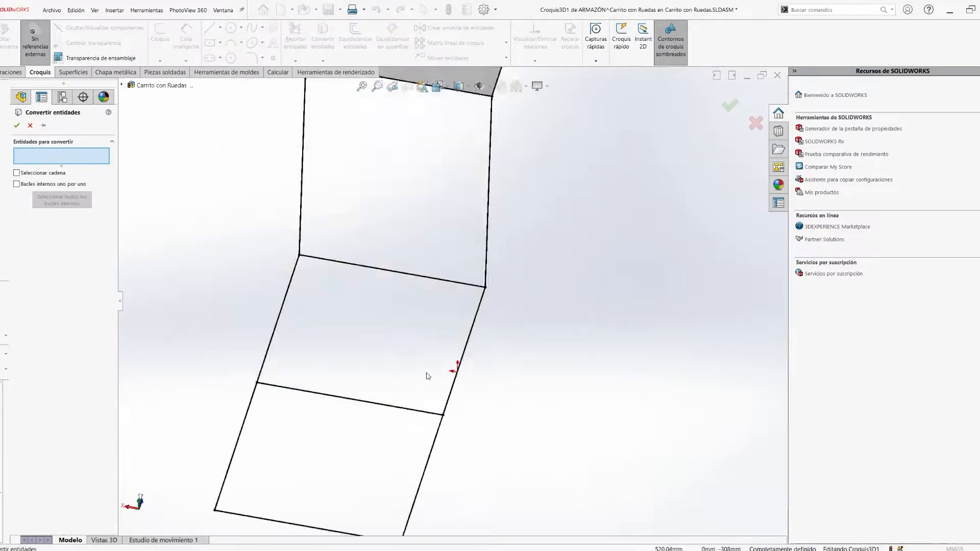
Step: Draw a lengthwise line joining the midpoints of the base's front and rear edges, and exit the 3D sketch
key("l")
key("ctrl+8")
left_click(458, 177)
key("ctrl+7")
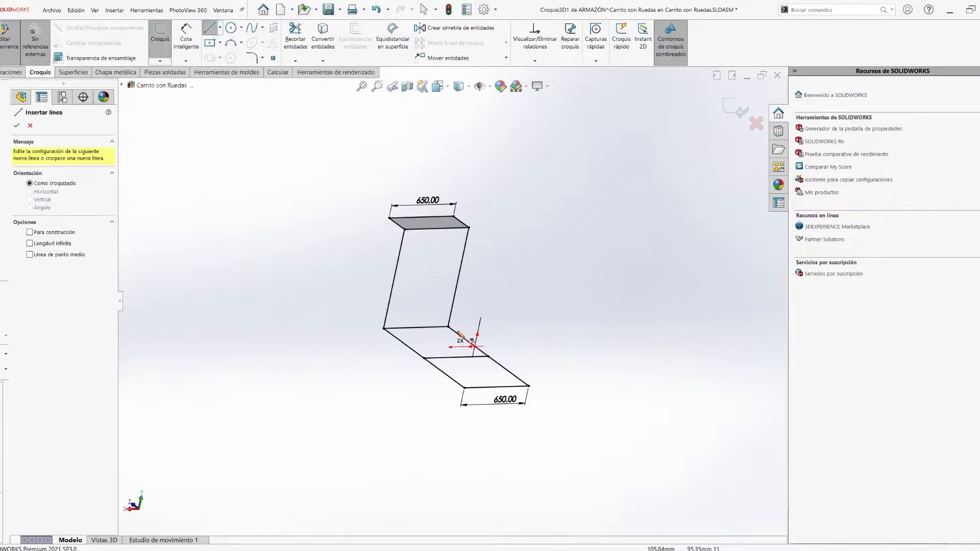
key("Escape")
middle_click_drag(451, 360, 455, 330)
left_click(450, 333)
left_click(377, 262)
middle_click_drag(376, 263, 596, 261)
left_click(460, 373)
key("ctrl+1")
key("ctrl+7")
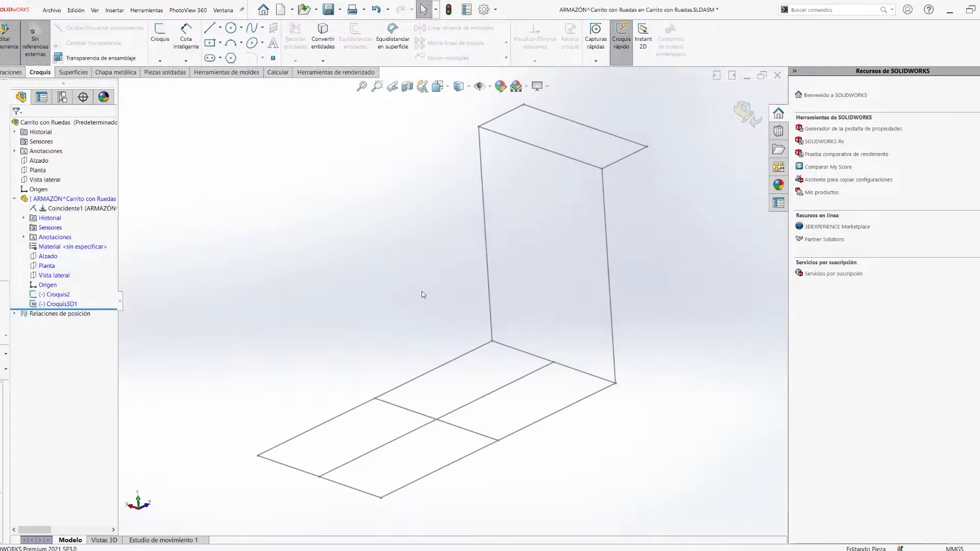
left_click(160, 72)
left_click(213, 49)
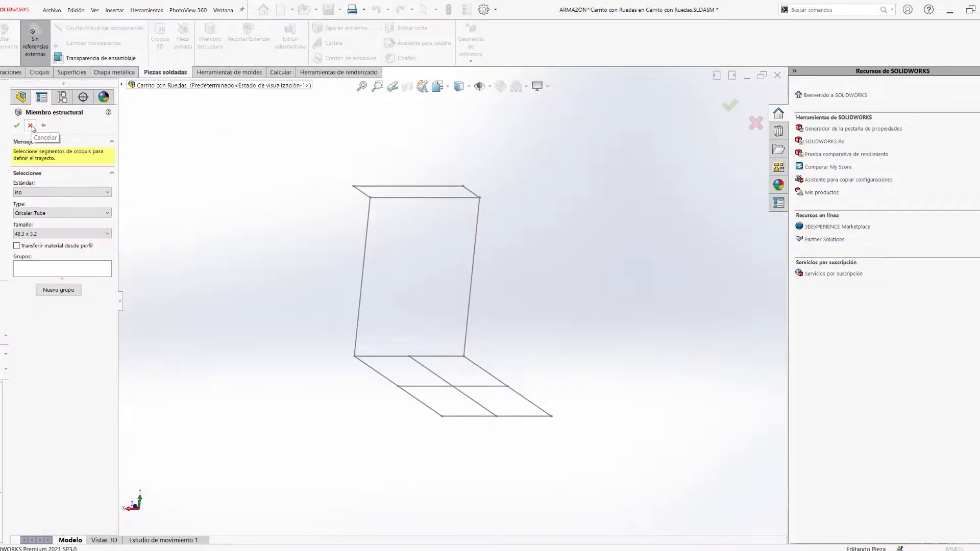
left_click(31, 125)
Step: Reopen the 3D sketch, draw a horizontal crossbar line between the two uprights and exit the sketch
double_click(452, 348)
key("l")
left_click(361, 275)
left_click(469, 303)
key("Escape")
left_click(415, 310)
key("Return")
left_click(735, 108)
Step: Start a structural member with an ISO tubo cuadrado 40 x 40 x 4 profile along the frame's upper segments
left_click(165, 72)
left_click(209, 38)
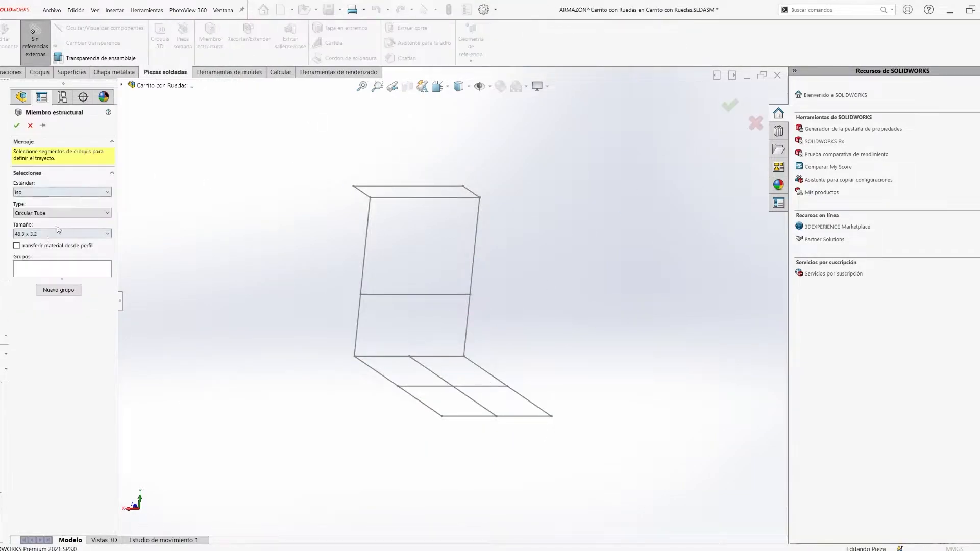
left_click(361, 192)
left_click(54, 219)
left_click(54, 345)
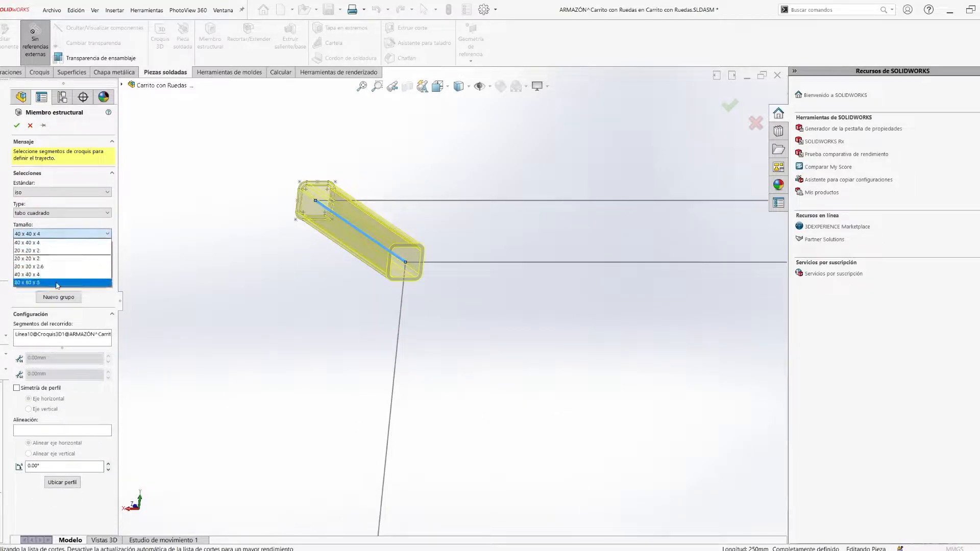
left_click(424, 200)
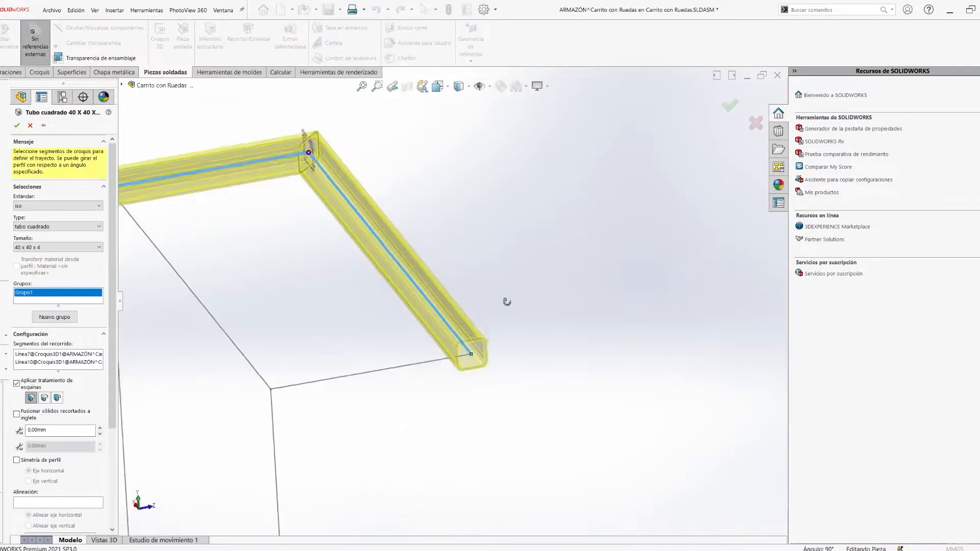
Step: Extend the tube path down one upright and along the base's side and front edge, and create the structural member
scroll(445, 301, "up", 5)
scroll(454, 372, "down", 5)
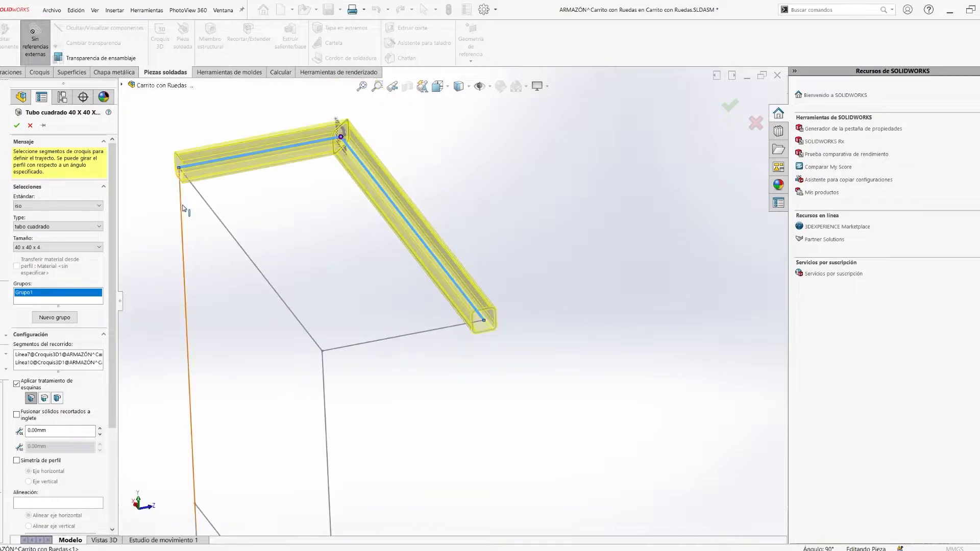
left_click(350, 328)
left_click(240, 455)
left_click(427, 392)
scroll(327, 314, "up", 5)
scroll(584, 280, "down", 5)
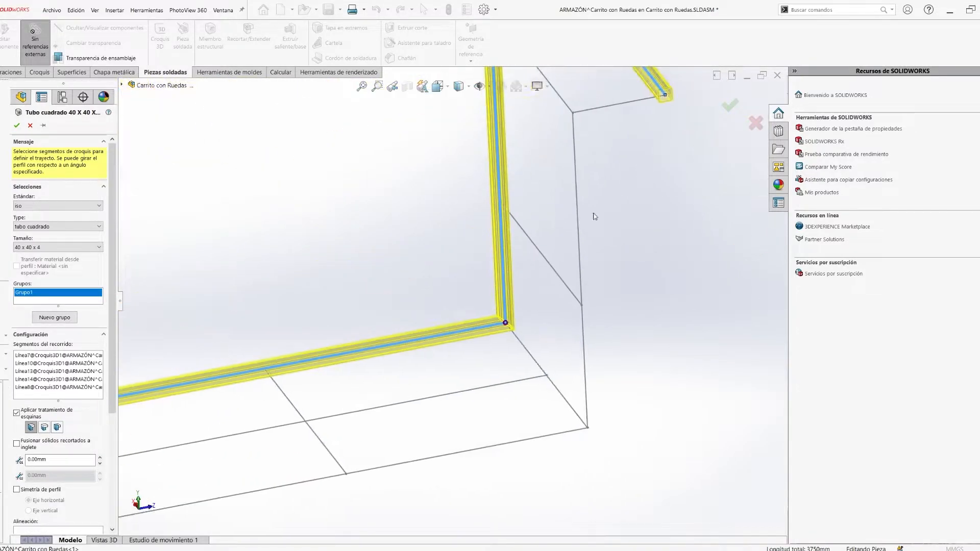
left_click(54, 317)
middle_click_drag(143, 520, 257, 463, "ctrl")
left_click(287, 408)
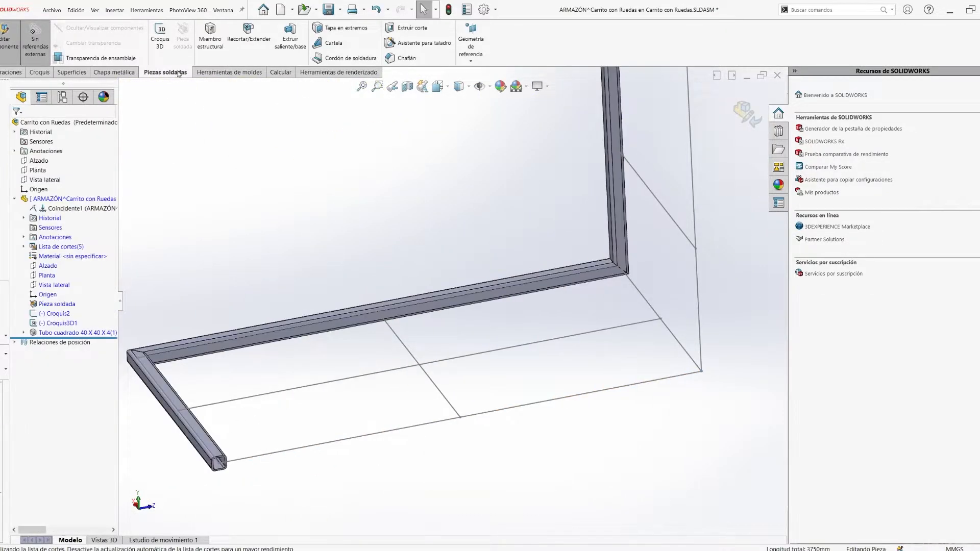
Step: Reopen the 3D sketch, examine how the lines meet at the frame's corners and rebuild the model
scroll(298, 380, "up", 10)
left_click(40, 301)
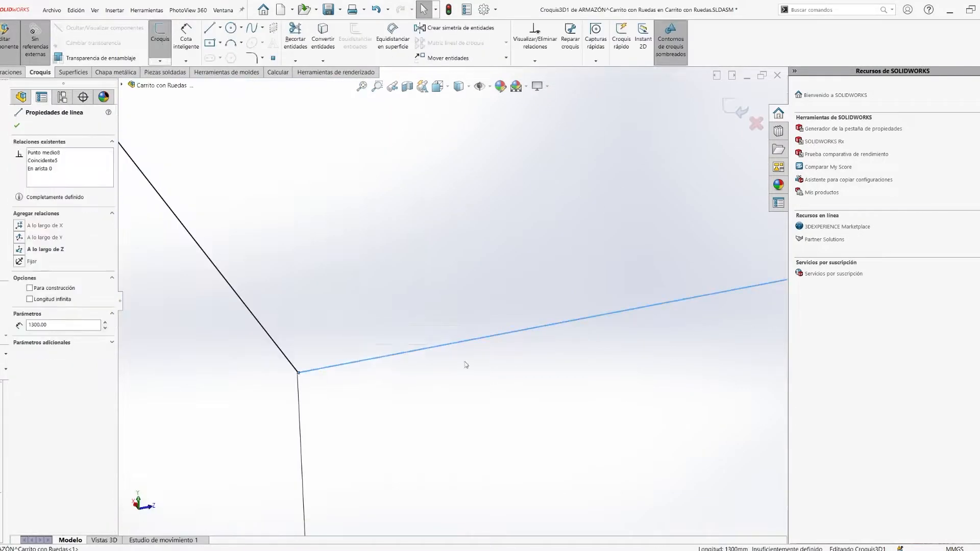
scroll(477, 313, "down", 5)
scroll(476, 314, "up", 10)
left_click(358, 316)
left_click(407, 318, "ctrl")
left_click(491, 398)
middle_click_drag(491, 398, 496, 238, "ctrl")
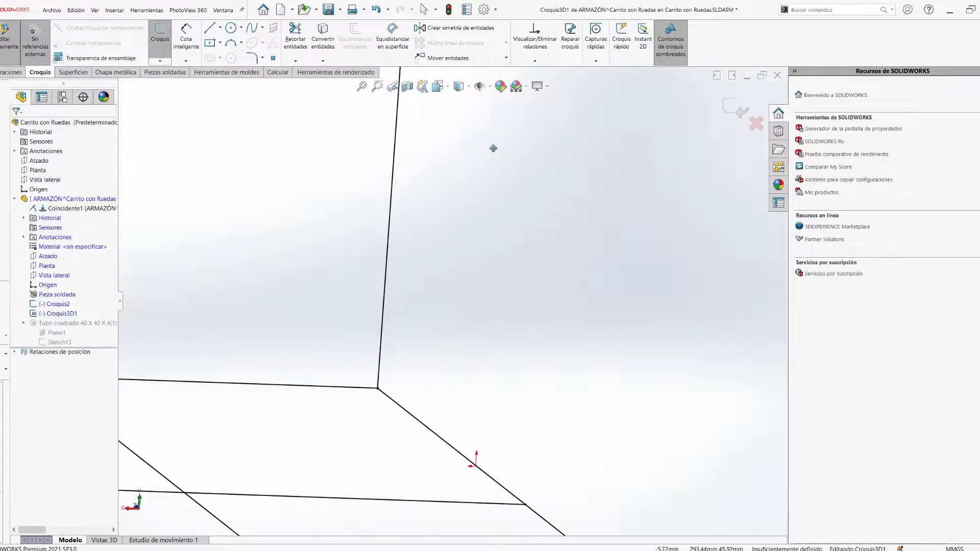
left_click(485, 374)
middle_click_drag(485, 374, 378, 329, "ctrl")
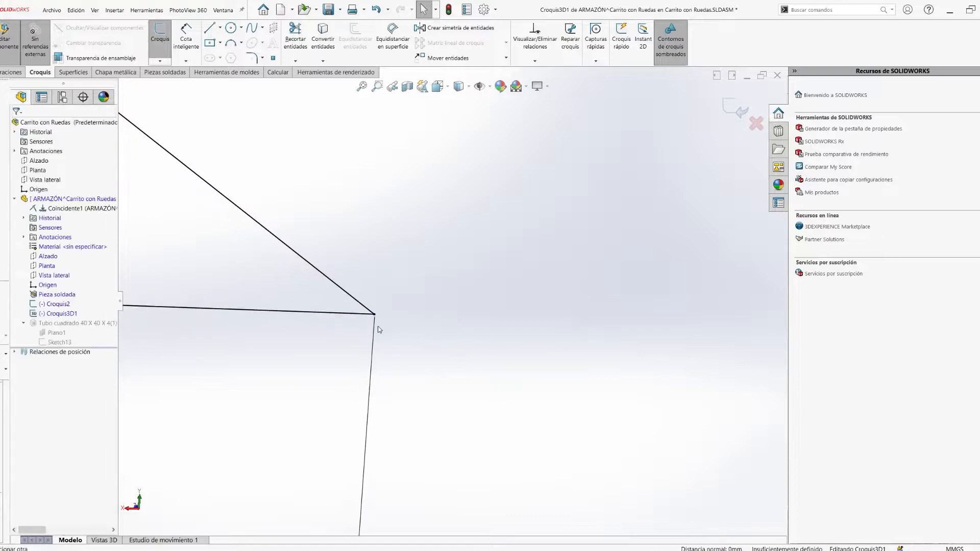
key("ctrl+b")
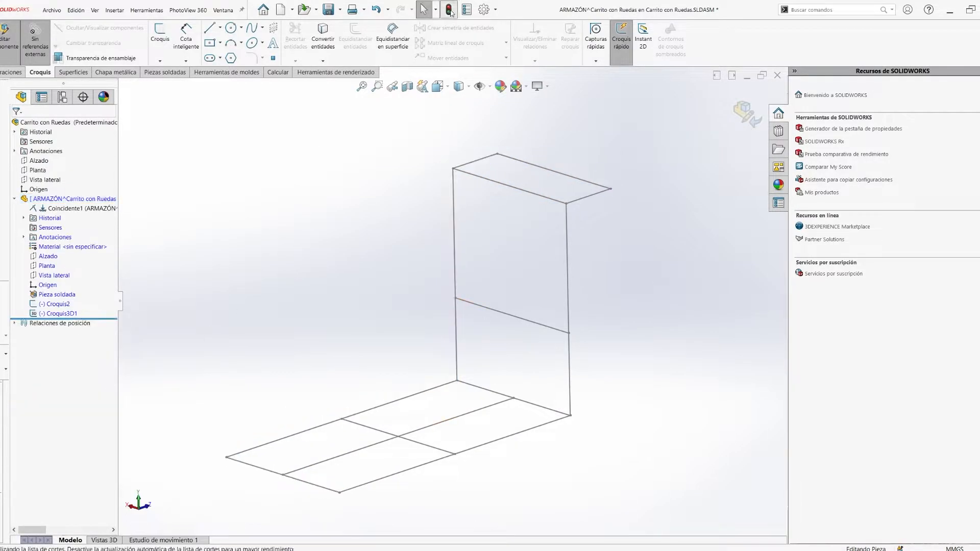
left_click(165, 72)
left_click(210, 40)
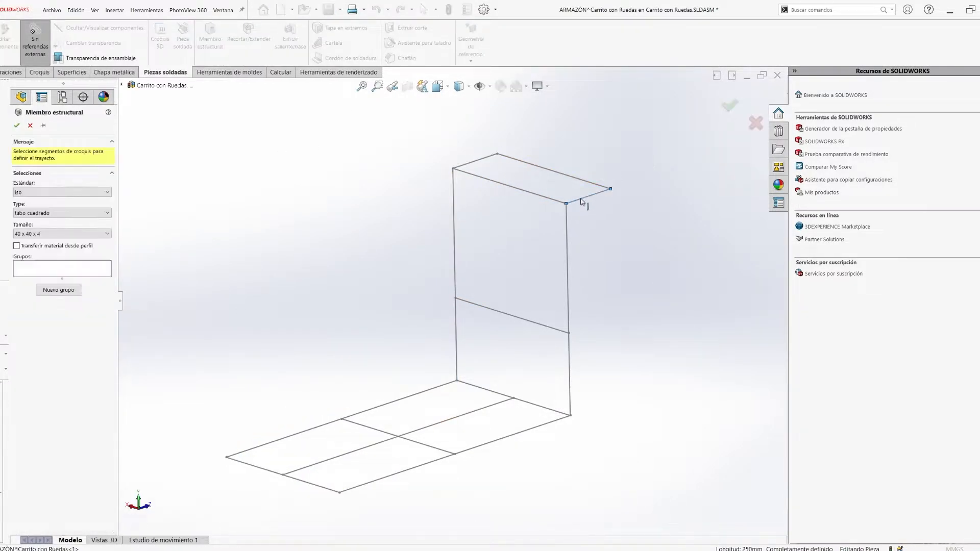
scroll(582, 200, "down", 3)
key("Escape")
Step: Reopen the frame's 3D sketch and redraw the side line with the Line tool
middle_click_drag(584, 256, 400, 293)
double_click(441, 288)
key("l")
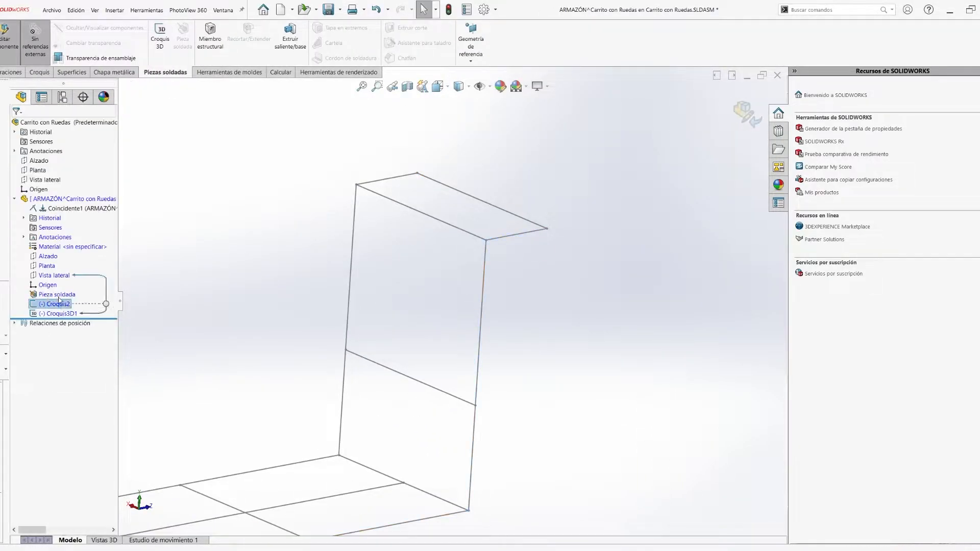
Step: Start a structural member that follows the frame's continuous outer outline through the upper section, uprights and base
left_click(210, 38)
left_click(482, 200)
scroll(358, 255, "down", 3)
left_click(203, 422)
left_click(444, 418)
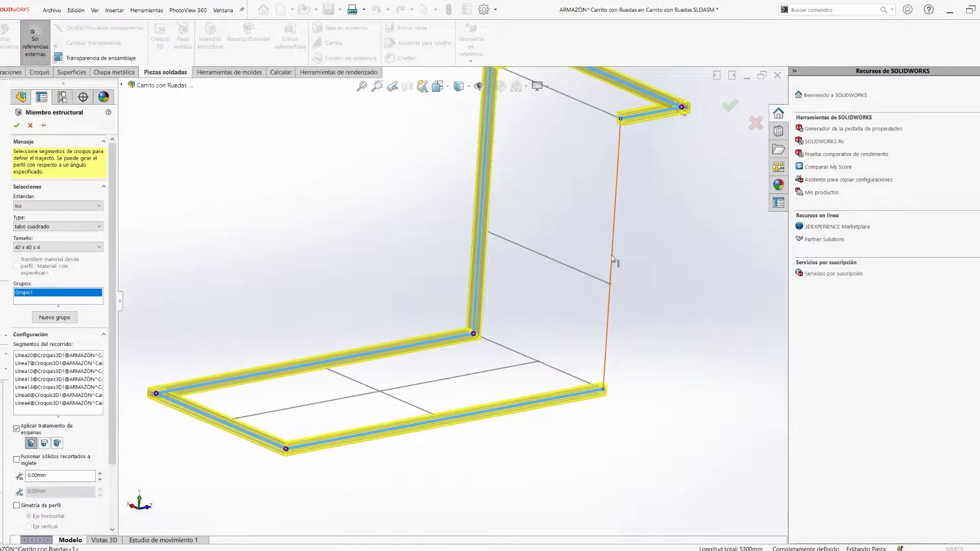
left_click(614, 262)
middle_click_drag(587, 107, 570, 177, "ctrl")
Step: Add a second tube group with the crossbars of the upper section, uprights, base rear edge and base middle
left_click(54, 317)
left_click(541, 162)
left_click(529, 327)
left_click(521, 432)
left_click(362, 461)
Step: Add a third tube group along the base's lengthwise centre line and create the structural member
left_click(67, 331)
left_click(445, 448)
left_click(290, 476)
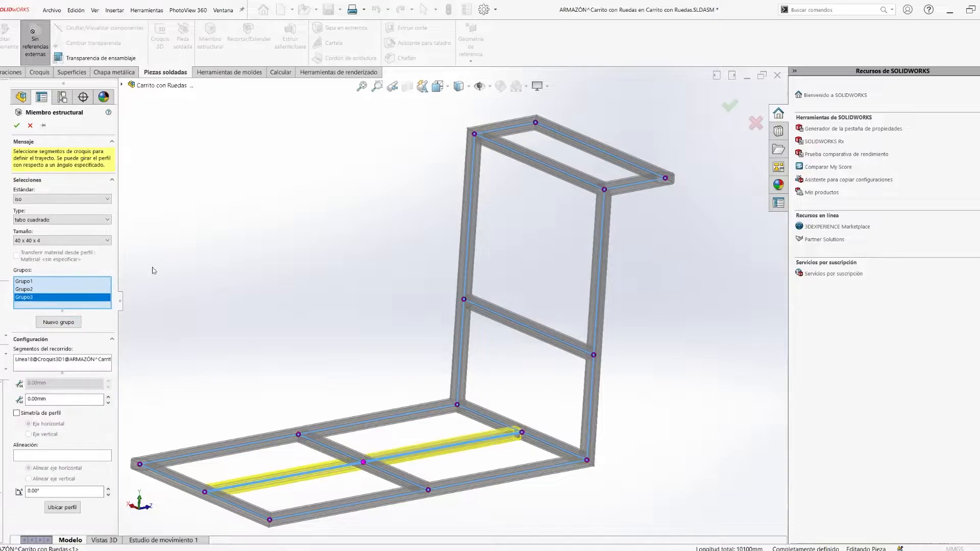
left_click(17, 125)
scroll(366, 469, "down", 3)
scroll(383, 408, "up", 5)
middle_click_drag(337, 404, 409, 424)
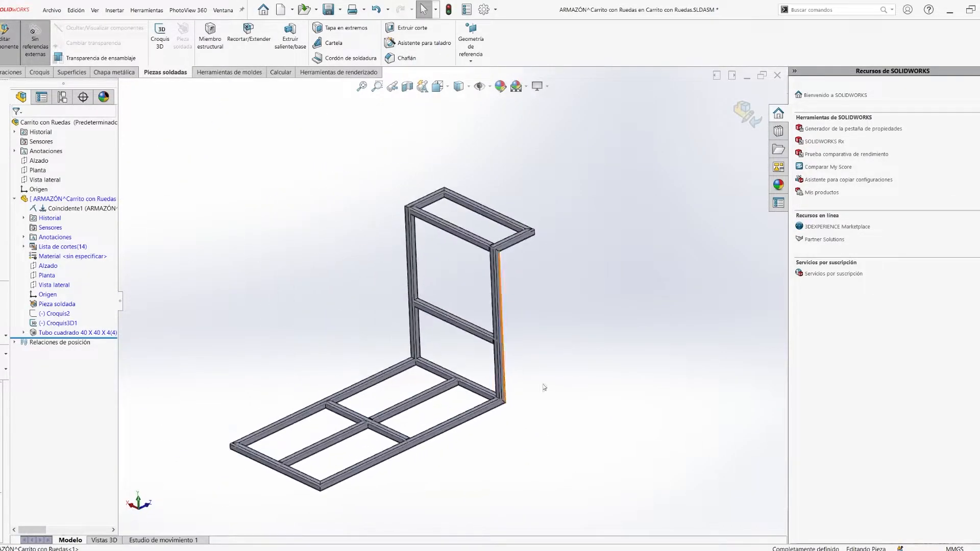
middle_click_drag(219, 423, 261, 406)
scroll(260, 406, "down", 3)
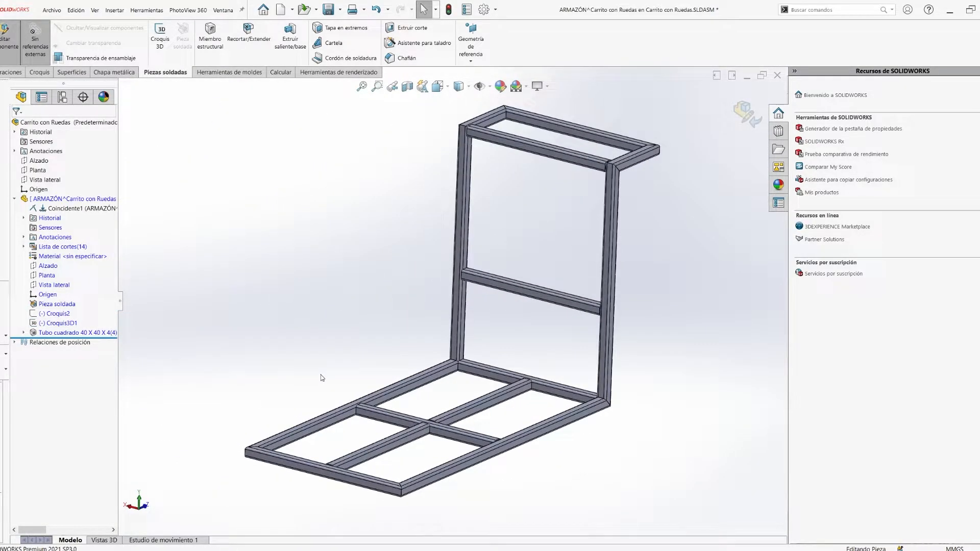
Step: Return to the assembly, insert a new part positioned on the Alzado plane and leave its editing mode
left_click(746, 114)
left_click(38, 60)
left_click(40, 82)
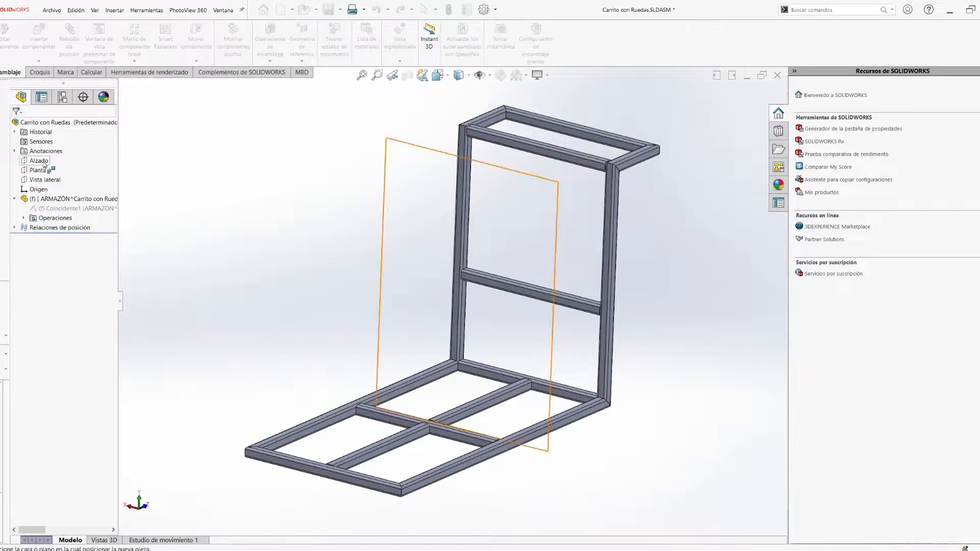
left_click(41, 162)
left_click(34, 190, "ctrl")
left_click(747, 115)
Step: Mate the new part's origin coincident with the assembly's origin
left_click(47, 304)
left_click(36, 189, "ctrl")
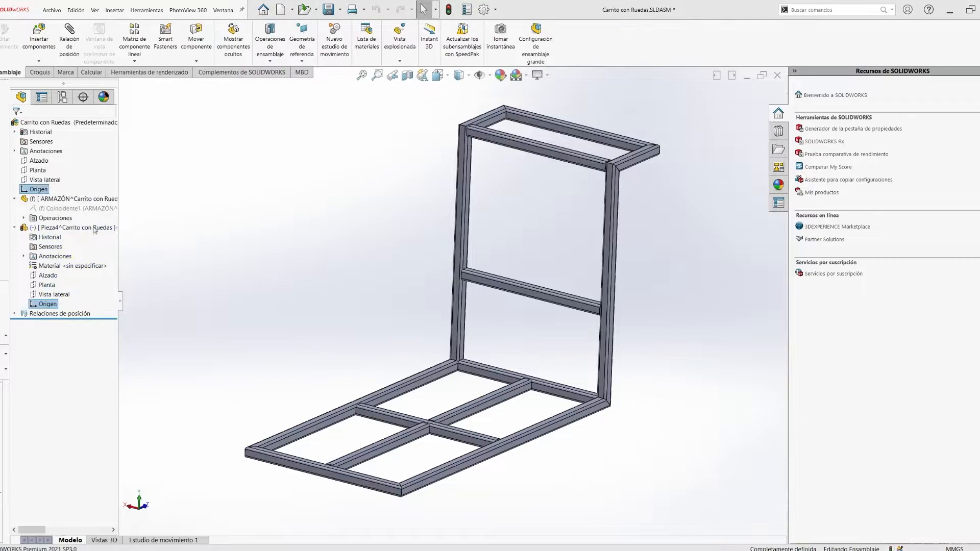
right_click(66, 228)
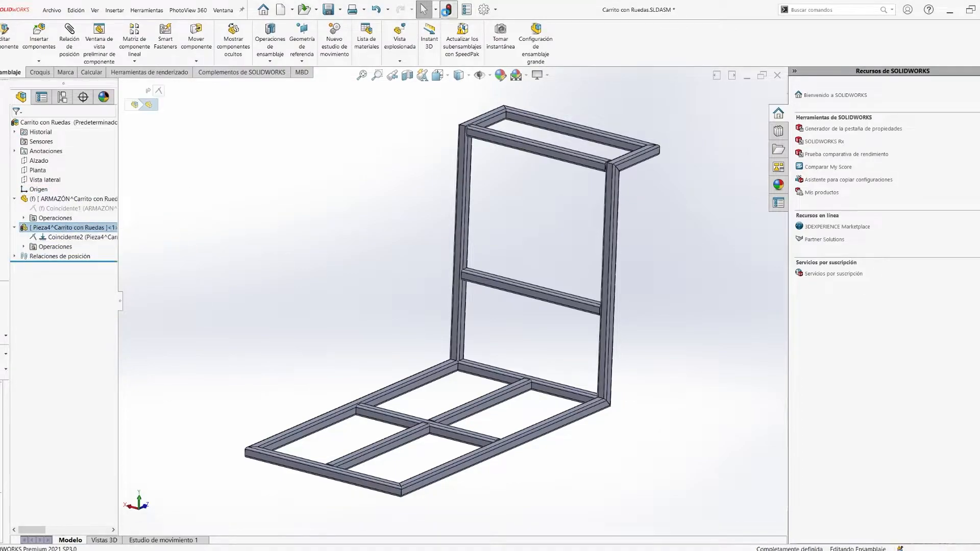
Step: Rename the new part as Soporte inferior
left_click(51, 231)
type("Soporte infe")
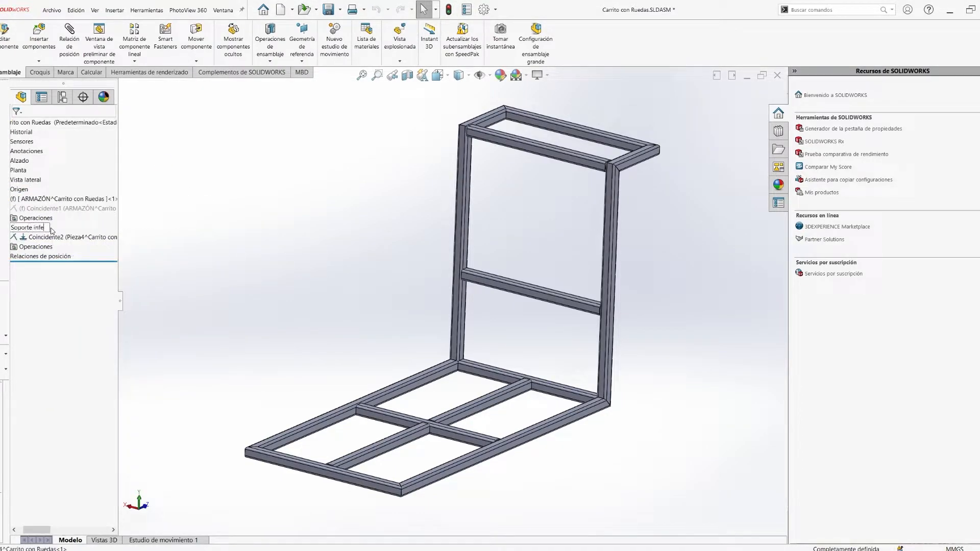
type("rior")
key("Return")
Step: Open Soporte inferior for editing in the bottom view and start a sketch on the underside of the base frame
left_click(46, 230)
left_click(68, 205)
key("space")
left_click(431, 162)
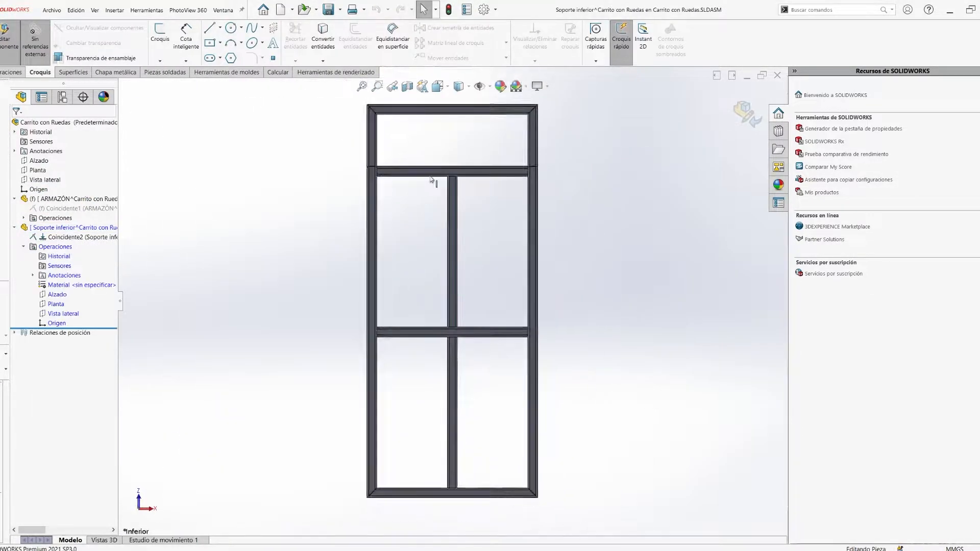
scroll(390, 162, "down", 8)
left_click(388, 213)
left_click(424, 184)
left_click(554, 287)
scroll(459, 304, "up", 5)
Step: Sketch a corner rectangle covering the full outline of the base frame
left_click(209, 43)
scroll(295, 210, "down", 7)
scroll(382, 177, "up", 2)
scroll(366, 144, "down", 4)
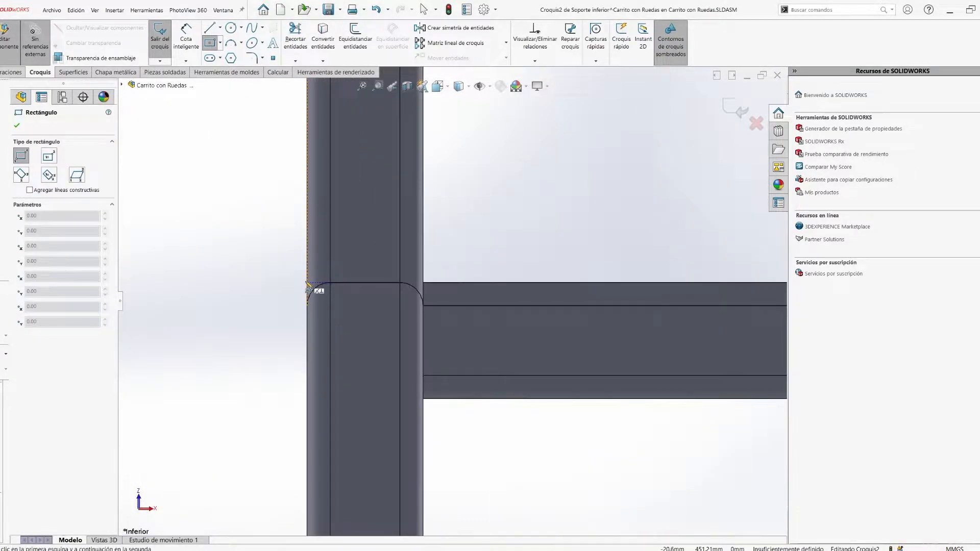
left_click(307, 283)
scroll(481, 328, "up", 10)
scroll(490, 328, "down", 10)
left_click(476, 349)
scroll(476, 349, "up", 10)
key("Escape")
Step: Extrude the base rectangle 5 mm into a plate
middle_click_drag(378, 301, 358, 128)
scroll(352, 222, "down", 8)
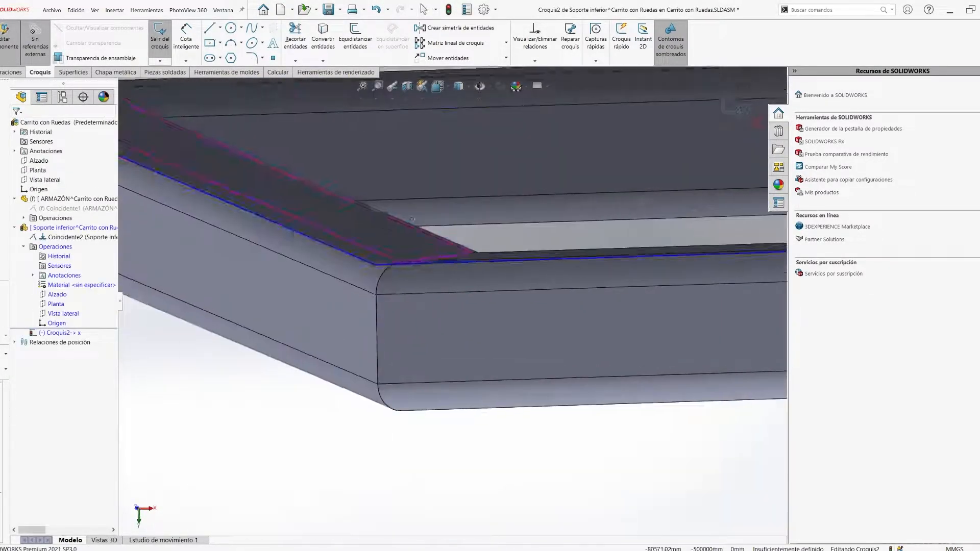
type("e5")
key("Return")
left_click(17, 129)
Step: Start a sketch on the plate's face and convert the middle crossbar's edges and the base frame's inner edges
key("space")
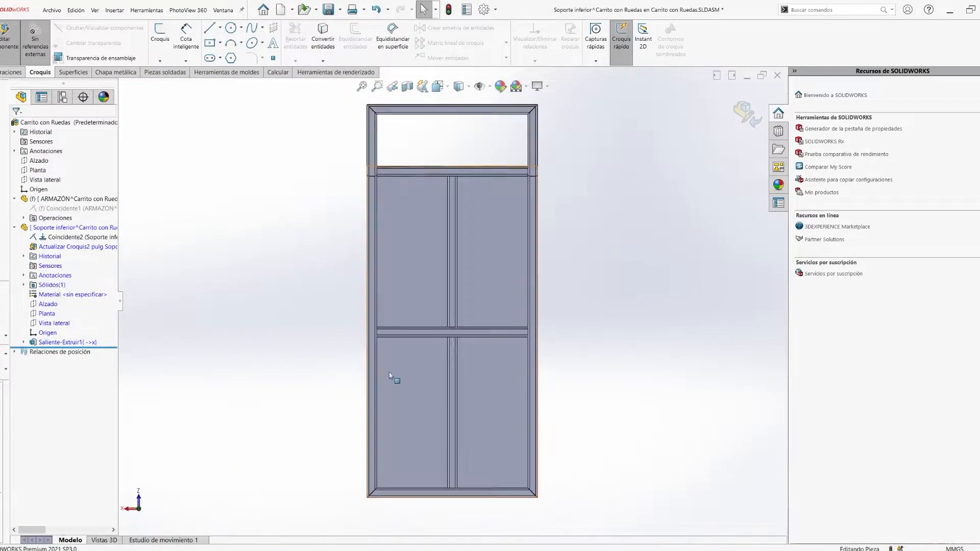
left_click(417, 393)
key("c")
scroll(418, 357, "down", 4)
left_click(432, 335)
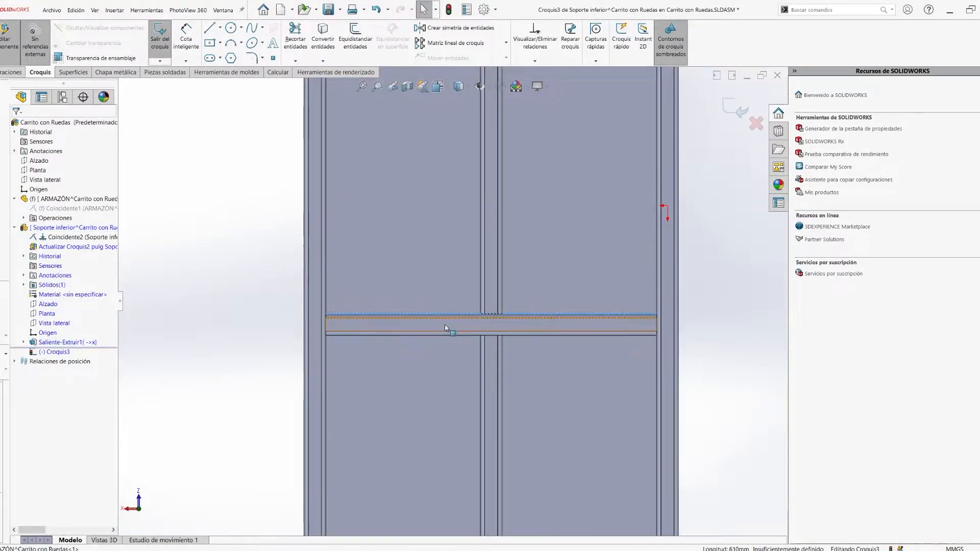
left_click(329, 47)
left_click(554, 287)
scroll(357, 323, "down", 3)
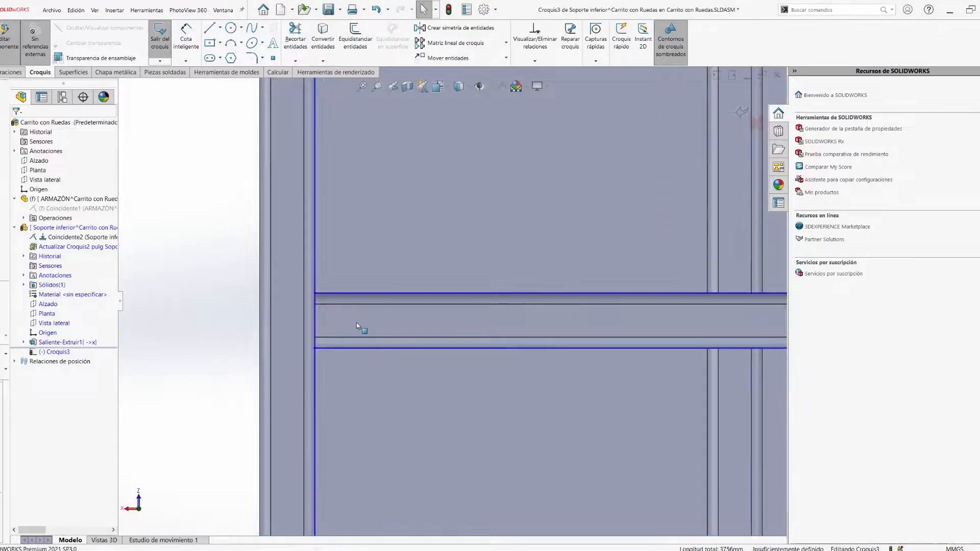
Step: Add both long edges of the lengthwise centre tubes to the converted sketch lines
scroll(444, 254, "up", 1)
left_click(444, 254)
left_click(445, 253)
left_click(476, 256, "ctrl")
scroll(455, 299, "up", 4)
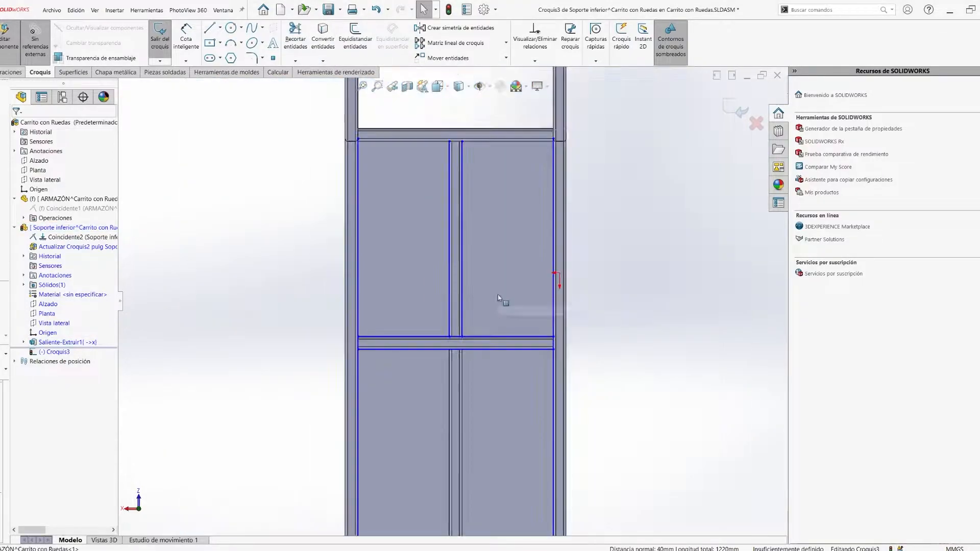
scroll(419, 105, "down", 4)
scroll(563, 270, "up", 4)
scroll(424, 391, "down", 5)
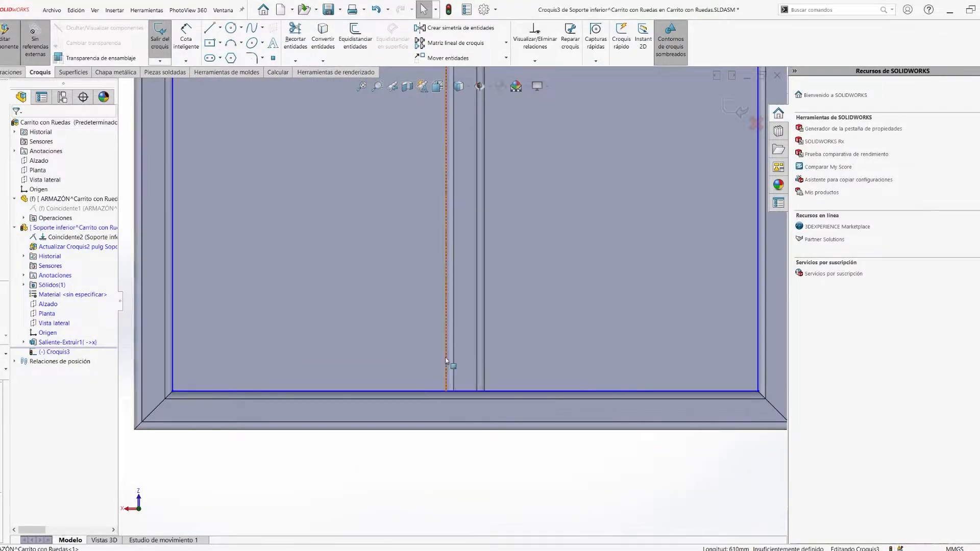
scroll(347, 219, "up", 3)
scroll(343, 193, "down", 2)
Step: Trim the side lines that overrun the inner corners at the rear edge of the base
left_click(295, 38)
scroll(481, 292, "down", 6)
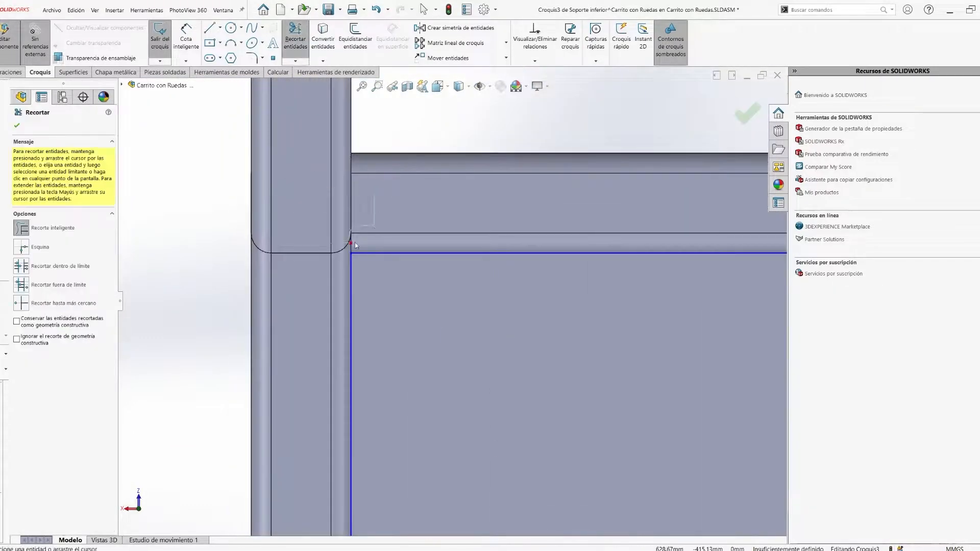
scroll(480, 292, "up", 9)
scroll(390, 363, "down", 3)
scroll(449, 302, "up", 2)
left_click(356, 38)
key("Escape")
left_click(354, 319)
Step: Trim the line segments lying between the centre tube and crossbar edges to leave four closed rectangles
left_click(295, 38)
scroll(406, 309, "down", 4)
left_click_drag(396, 316, 396, 413)
scroll(396, 413, "up", 4)
left_click_drag(437, 120, 438, 141)
scroll(415, 320, "down", 3)
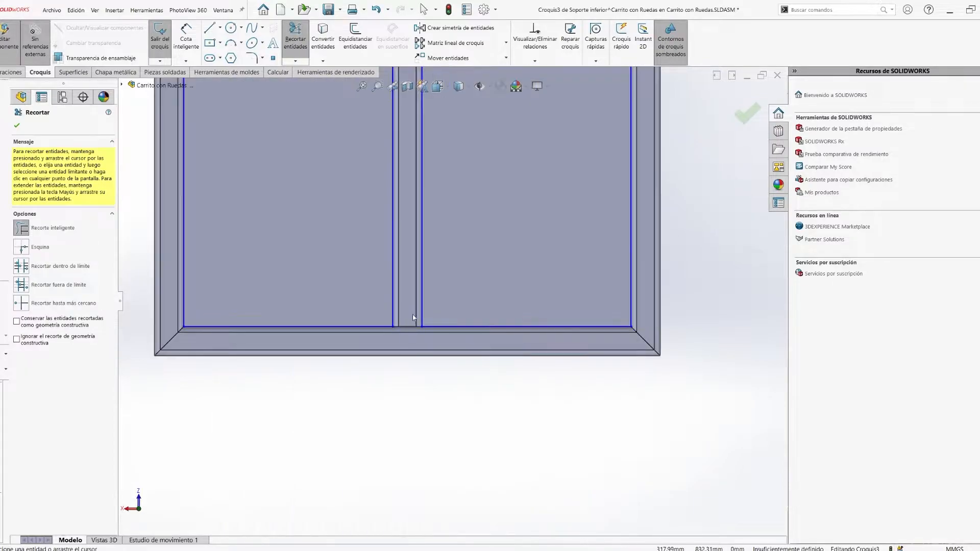
scroll(415, 320, "up", 4)
left_click_drag(294, 266, 269, 266)
key("Escape")
Step: Try to offset one of the rear rectangles inward and undo the change
scroll(434, 337, "up", 3)
scroll(424, 199, "down", 3)
left_click(428, 228)
left_click(356, 39)
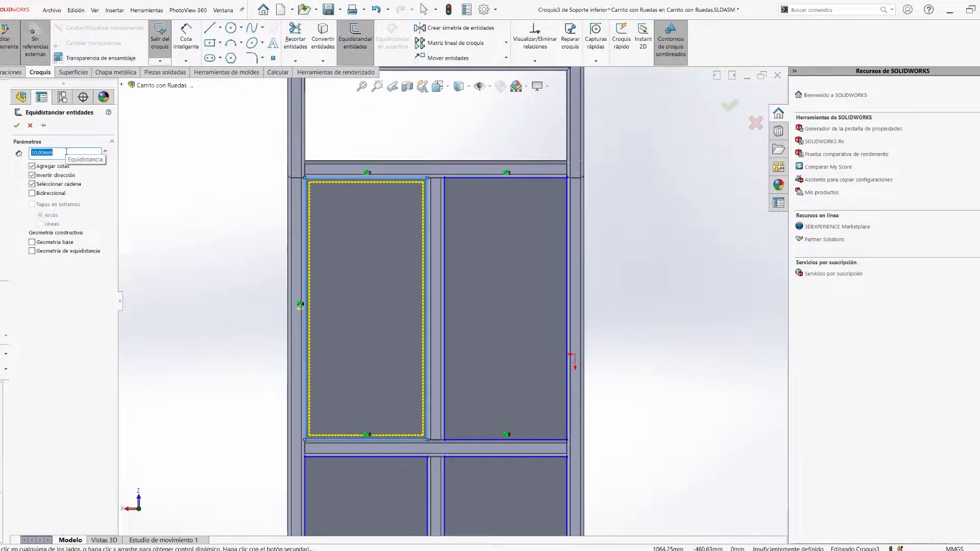
left_click(508, 284)
key("ctrl+z")
Step: Offset both rear rectangles inward by 15 mm
left_click(409, 265)
left_click(355, 39)
left_click(32, 176)
left_click(17, 126)
left_click(492, 243)
left_click(355, 39)
left_click(19, 126)
Step: Offset both front rectangles inward by 15 mm
left_click(360, 388)
left_click(355, 38)
left_click(32, 175)
left_click(17, 126)
left_click(485, 357)
left_click(355, 39)
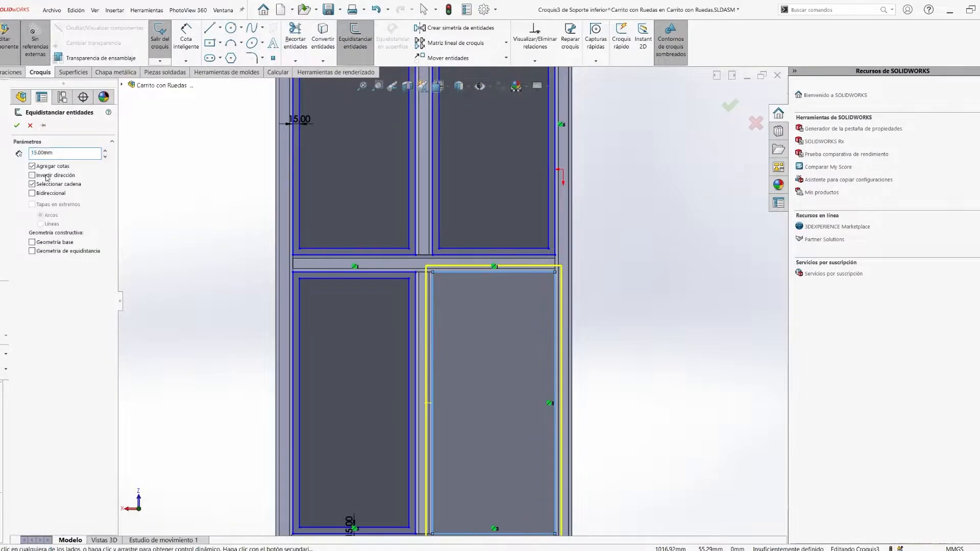
left_click(33, 175)
Step: Cut-extrude the plate openings from the sketch to a depth of 186 mm
middle_click_drag(421, 286, 381, 333)
key("e")
scroll(466, 316, "up", 4)
middle_click_drag(479, 444, 445, 380)
left_click_drag(444, 381, 445, 400)
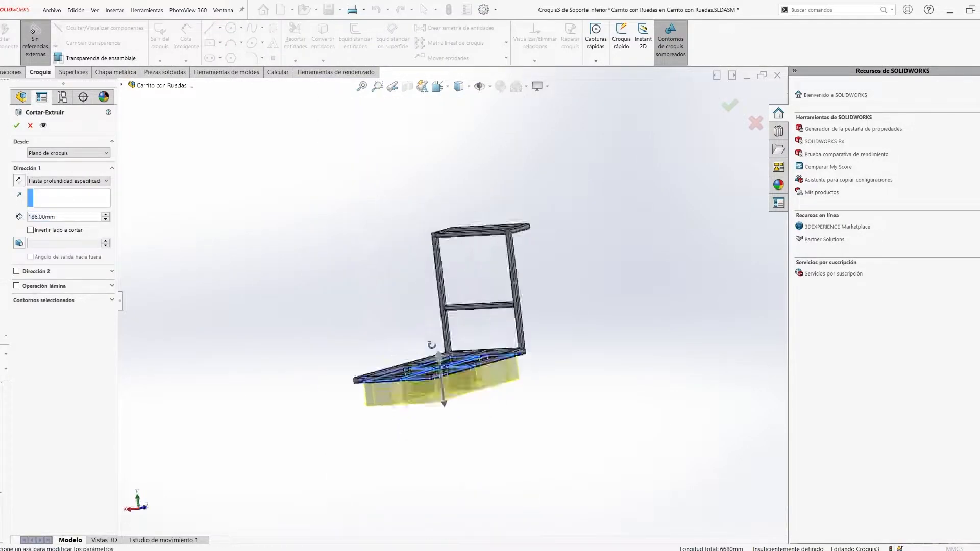
middle_click_drag(444, 401, 458, 295)
key("Return")
scroll(435, 361, "down", 6)
middle_click_drag(434, 361, 449, 306)
scroll(529, 234, "up", 4)
Step: Leave part editing and fix Soporte inferior in the assembly
scroll(413, 331, "up", 3)
left_click(14, 228)
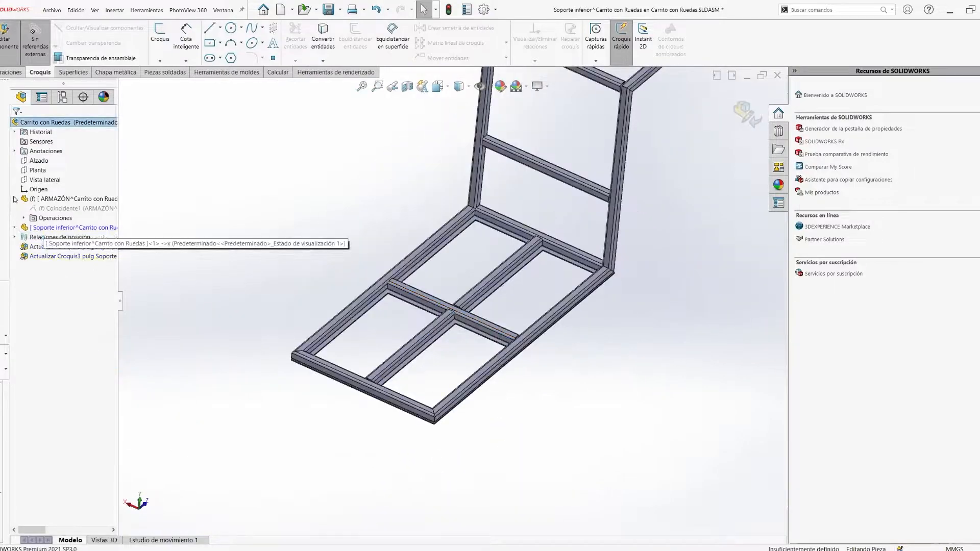
left_click(14, 198)
left_click(7, 41)
left_click(451, 10)
right_click(77, 209)
left_click(88, 278)
Step: Insert a new part positioned on the Planta plane and mate its origin coincident with the assembly's origin
left_click(39, 61)
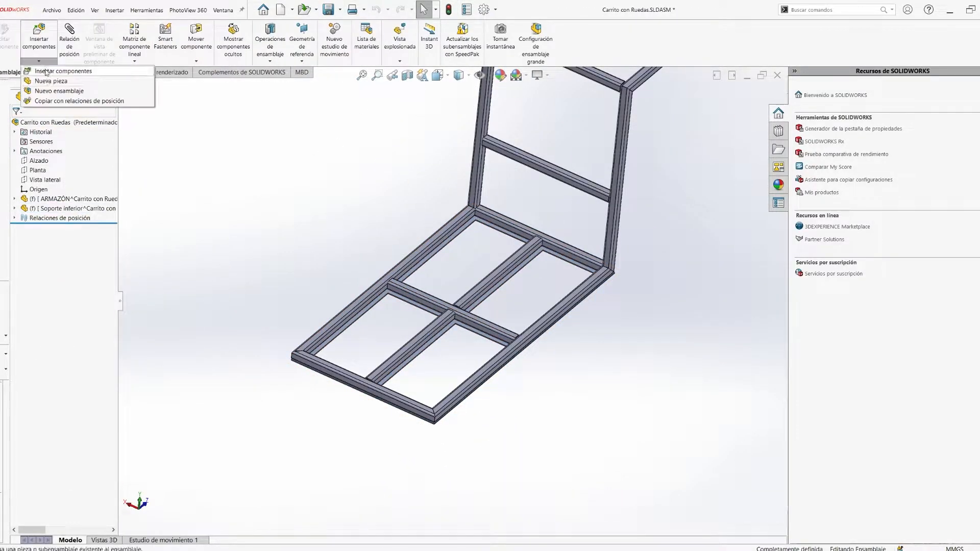
left_click(39, 171)
left_click(44, 178)
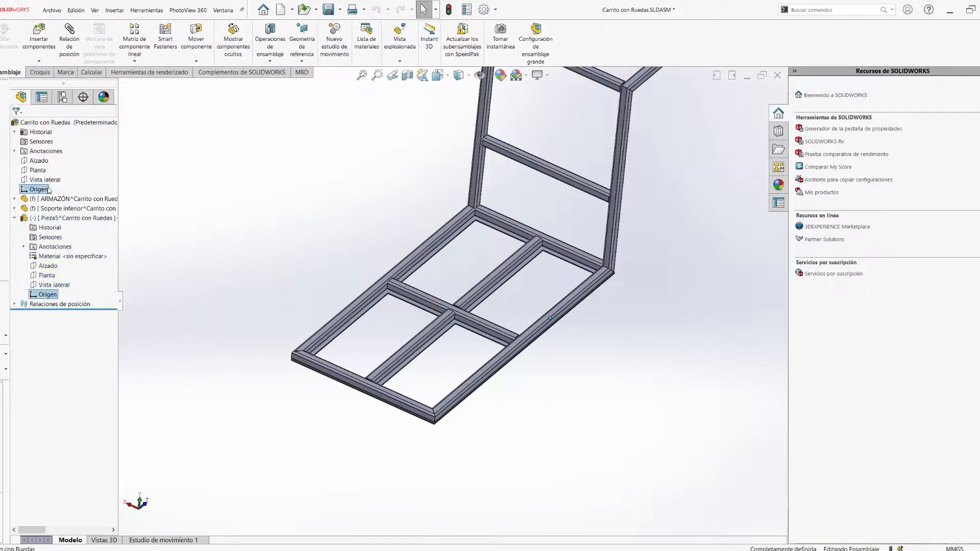
Step: Open the new part for editing, face the base frame squarely and start a sketch on the support plate's ledge
right_click(71, 218)
left_click(88, 195)
key("ctrl+8")
middle_click_drag(417, 334, 405, 234, "ctrl")
left_click(388, 234)
left_click(366, 245)
scroll(442, 199, "down", 4)
key("f")
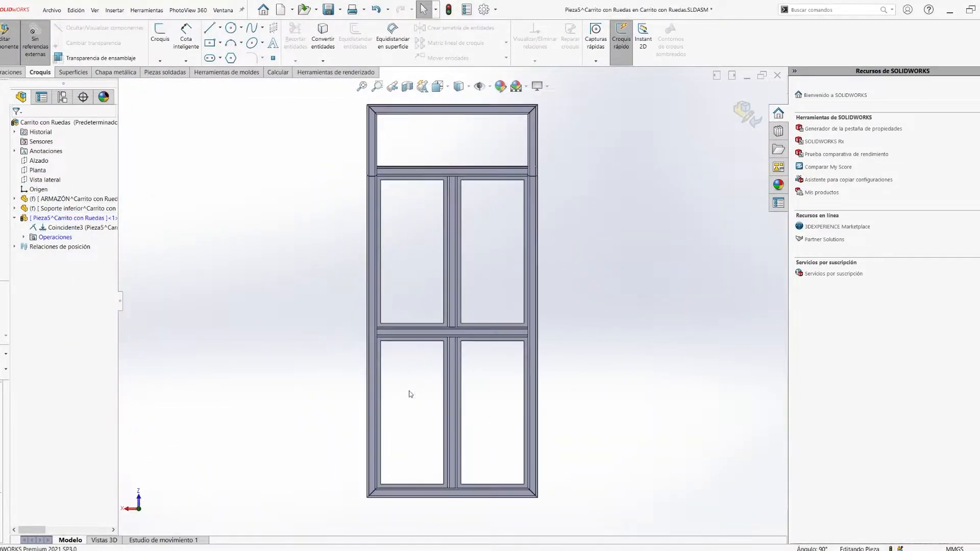
left_click(23, 237)
scroll(394, 181, "down", 9)
left_click(372, 191)
left_click(402, 163)
Step: Sketch a corner rectangle filling one rear opening between the surrounding frame tubes
key("r")
scroll(268, 164, "down", 10)
left_click(396, 280)
scroll(439, 333, "up", 12)
scroll(472, 323, "down", 14)
left_click(470, 322)
key("Escape")
scroll(480, 417, "up", 15)
Step: Offset the opening's rectangle inward and trim away the outer lines
left_click(304, 265)
left_click(355, 39)
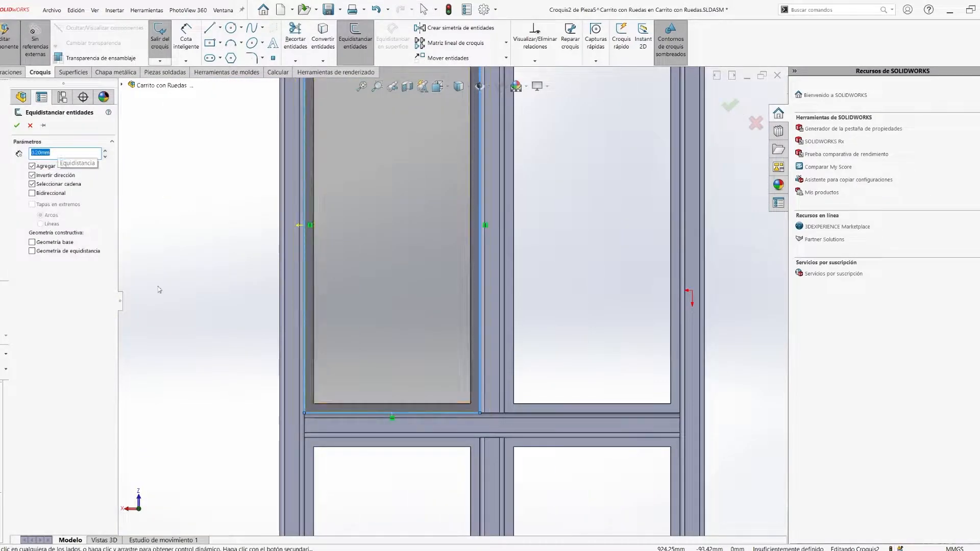
scroll(312, 410, "down", 12)
left_click(17, 126)
scroll(218, 451, "down", 10)
key("t")
left_click_drag(353, 366, 339, 333)
scroll(334, 331, "up", 12)
scroll(564, 374, "down", 10)
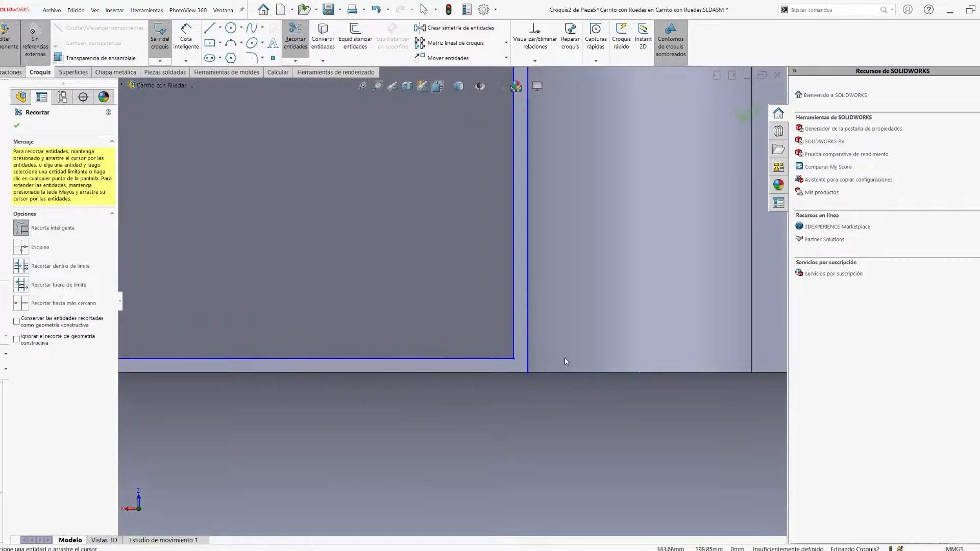
scroll(564, 374, "up", 10)
scroll(279, 155, "down", 3)
scroll(191, 178, "up", 9)
Step: Dimension the width and height of the inner rectangle
left_click(186, 38)
left_click(273, 201)
left_click(275, 176)
key("Return")
left_click(239, 268)
left_click(217, 268)
key("Return")
key("Escape")
Step: Move the panel rectangle into the open space beside the frame
scroll(457, 291, "up", 2)
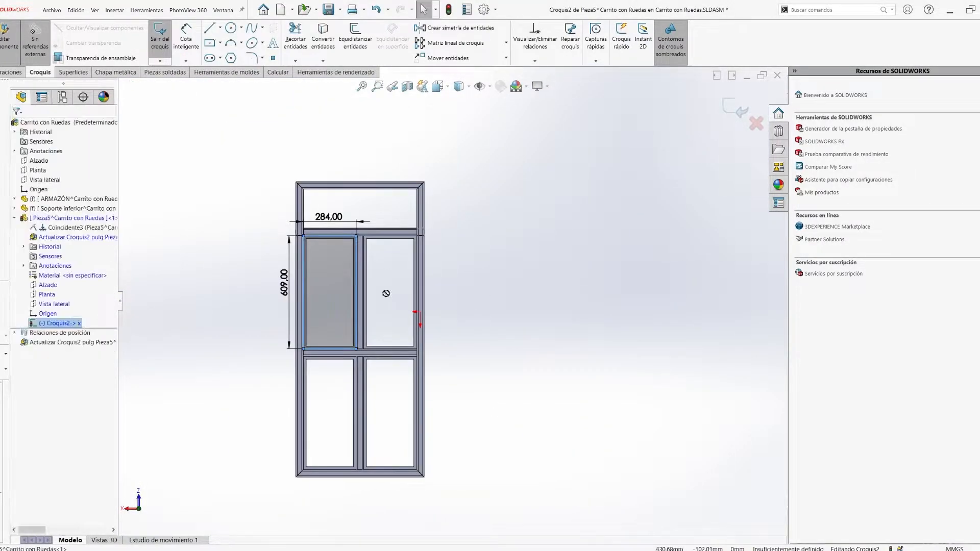
scroll(550, 264, "down", 3)
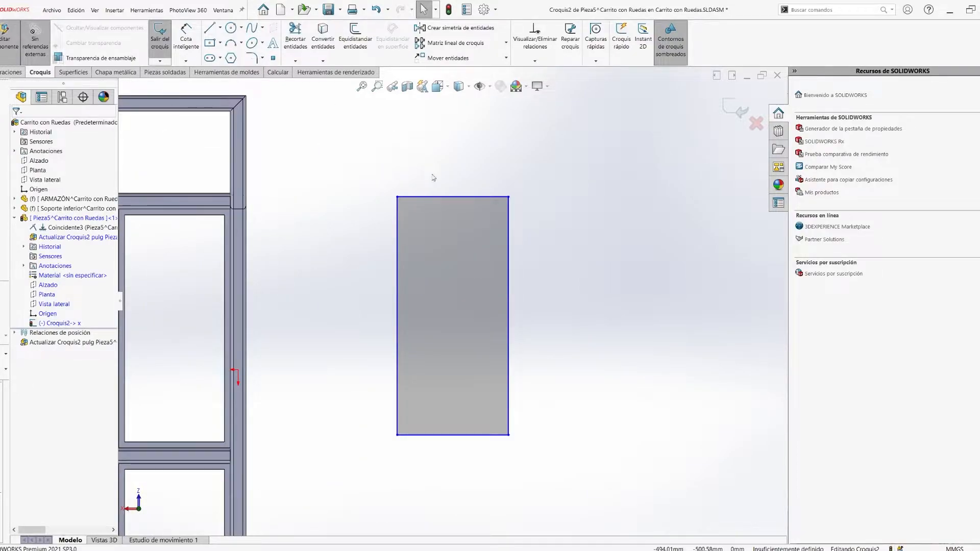
Step: Sketch a horizontal line across the rectangle just under its top edge and dimension it 3 mm from that edge
key("l")
scroll(408, 184, "down", 6)
left_click(364, 253)
scroll(364, 254, "up", 4)
scroll(506, 254, "down", 4)
left_click(505, 253)
left_click(526, 250)
type("3")
key("Return")
scroll(558, 266, "up", 5)
scroll(510, 253, "down", 6)
scroll(556, 299, "up", 3)
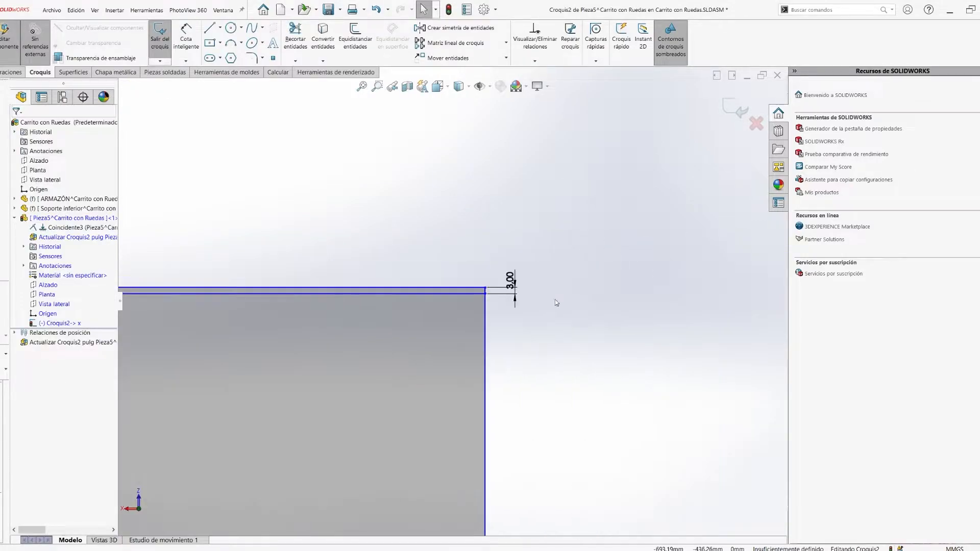
Step: Convert the panel rectangle's side and bottom lines into construction lines
scroll(227, 272, "down", 3)
left_click(222, 271)
scroll(226, 272, "up", 2)
scroll(679, 276, "down", 3)
left_click(723, 280, "ctrl")
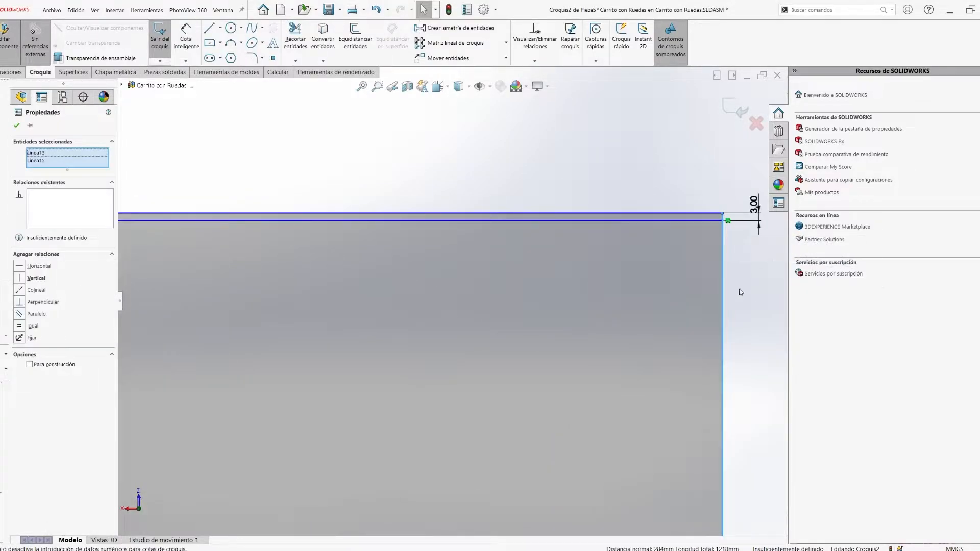
left_click(804, 280)
scroll(197, 292, "up", 4)
left_click(263, 271)
left_click(309, 273)
Step: Close both ends of the 3 mm strip with short vertical lines
key("l")
scroll(367, 267, "down", 4)
left_click(341, 279)
scroll(628, 343, "up", 3)
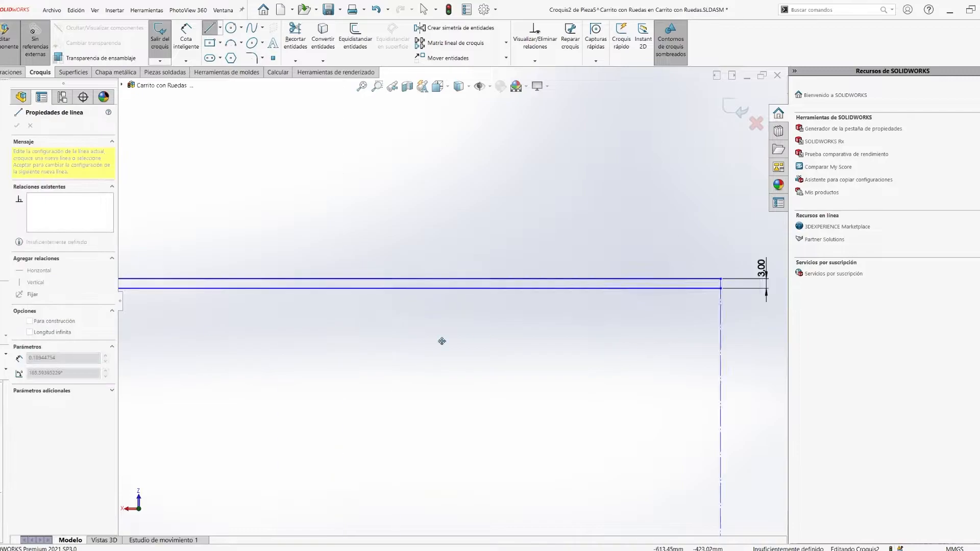
left_click(441, 289)
scroll(514, 286, "up", 8)
key("Escape")
key("Escape")
scroll(448, 295, "down", 4)
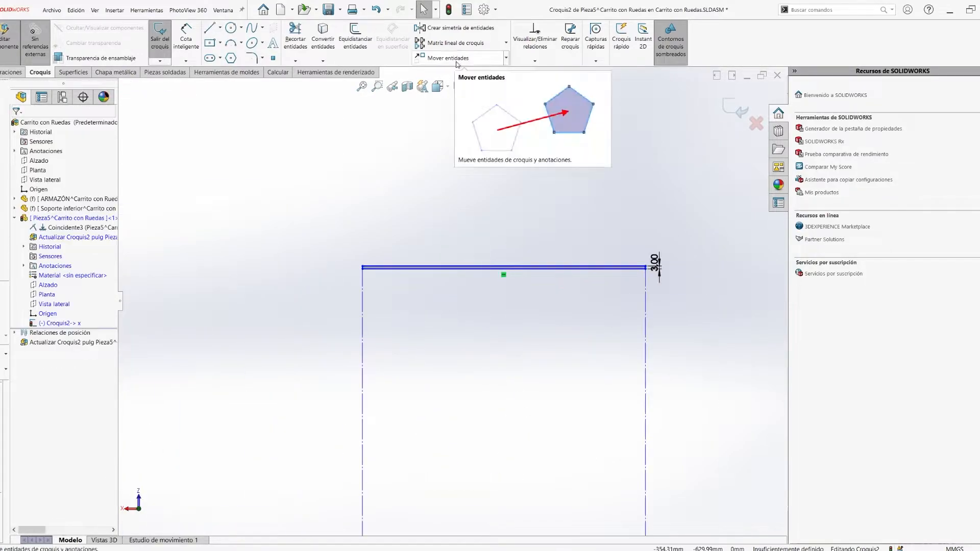
Step: Create a linear sketch pattern of the strip down the panel along Y, with 63 instances spaced 9.8 mm
left_click(455, 43)
scroll(375, 268, "down", 6)
left_click(379, 268)
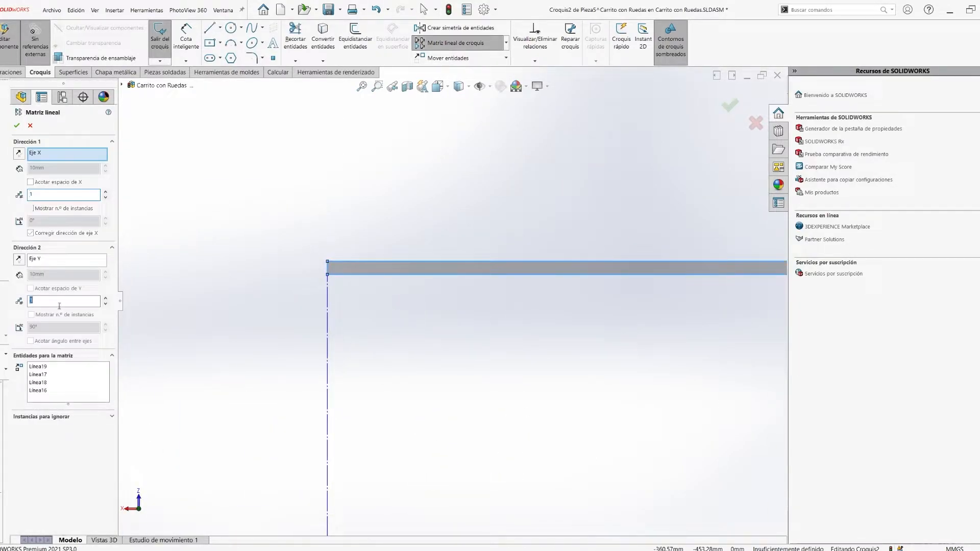
type("20")
scroll(489, 380, "up", 3)
type("50")
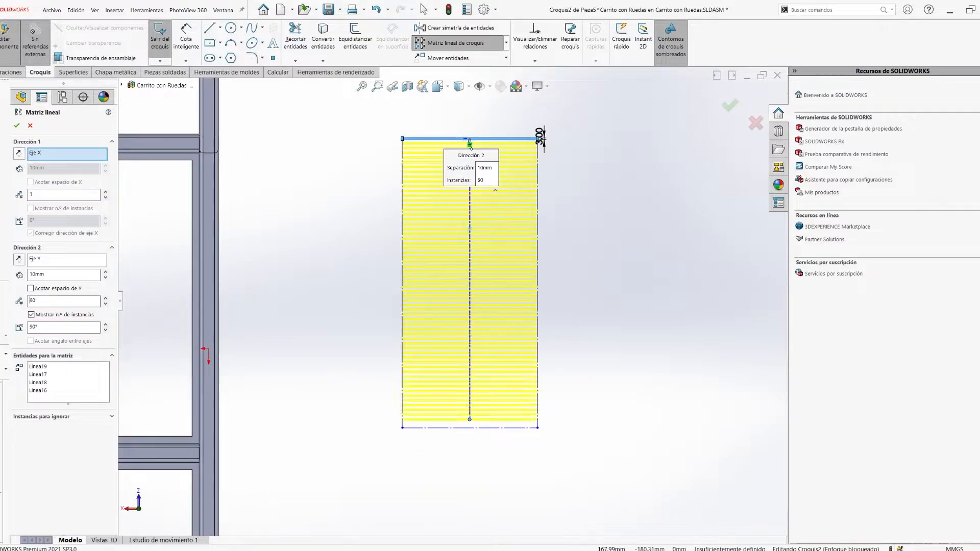
type("3")
scroll(462, 352, "down", 5)
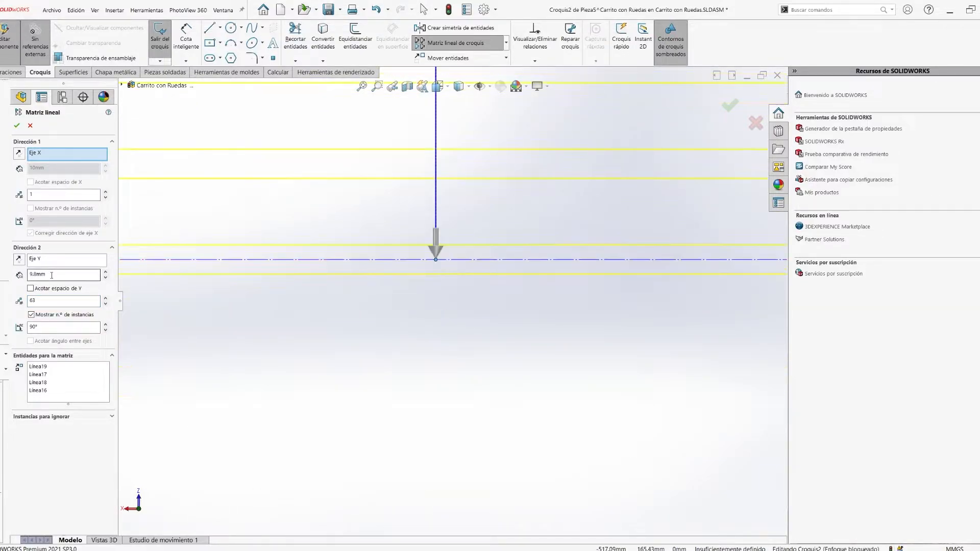
scroll(458, 420, "up", 8)
scroll(457, 209, "down", 9)
scroll(448, 298, "up", 10)
scroll(449, 398, "down", 5)
left_click(731, 106)
scroll(255, 364, "down", 3)
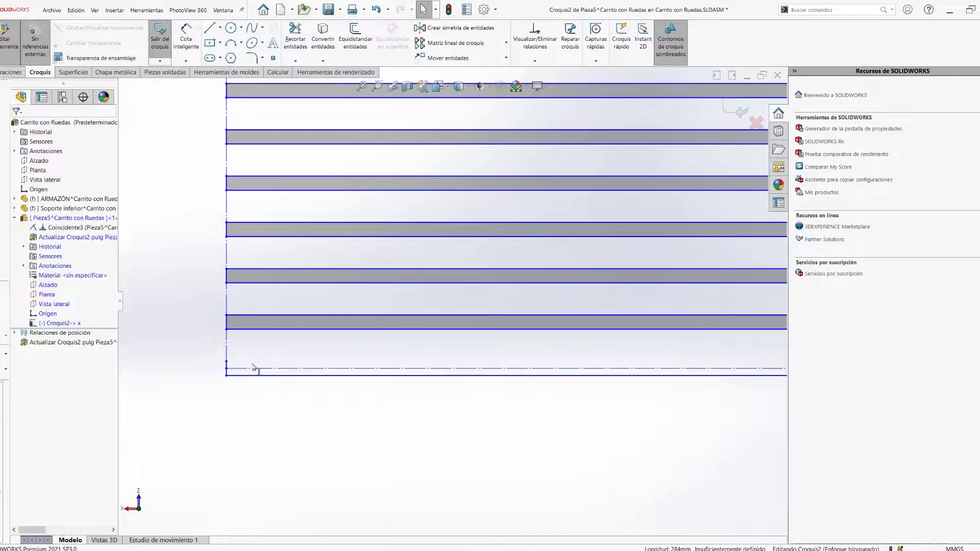
Step: Delete the patterned strips lying on the upper and lower edges of the reference rectangle
scroll(253, 368, "up", 10)
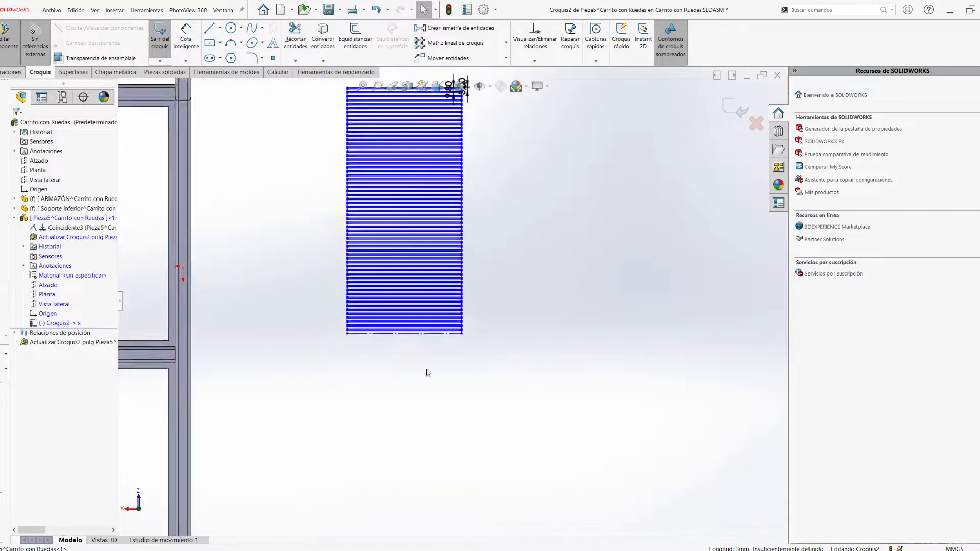
middle_click_drag(376, 381, 358, 429, "ctrl")
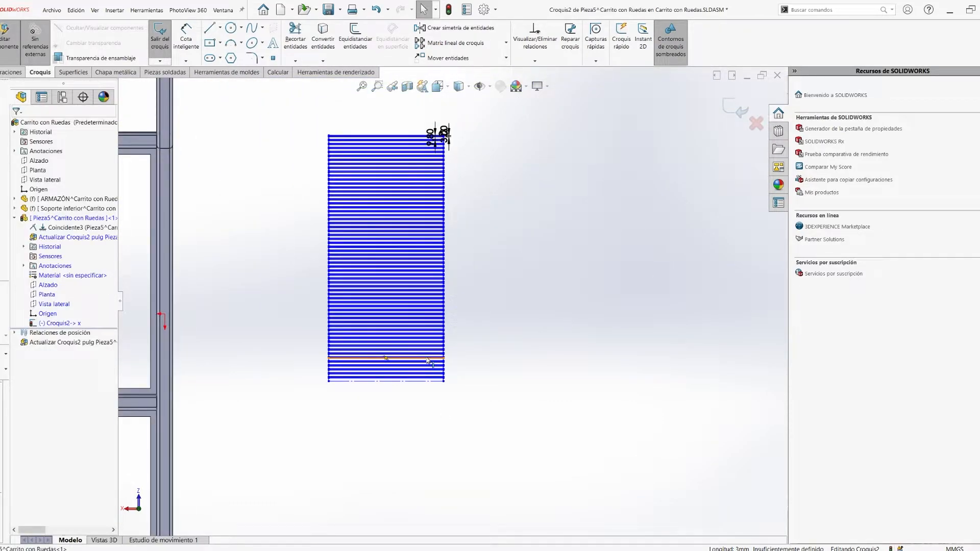
scroll(357, 372, "down", 4)
scroll(451, 327, "up", 4)
scroll(407, 127, "down", 12)
left_click(408, 204)
key("Delete")
scroll(357, 217, "up", 8)
Step: Sketch a horizontal line from the reference rectangle's upper corner and set its length to 15 mm
right_click_drag(433, 210, 406, 206)
scroll(303, 205, "down", 9)
right_click_drag(408, 278, 352, 277)
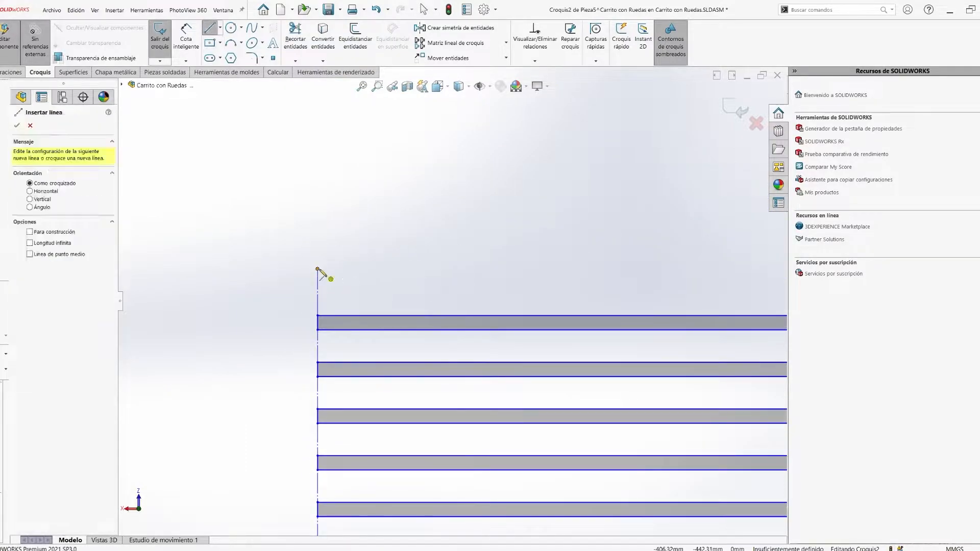
left_click_drag(317, 269, 378, 269)
right_click_drag(378, 269, 376, 225)
left_click(368, 260)
type("30")
key("Return")
scroll(448, 304, "up", 12)
scroll(471, 294, "down", 7)
double_click(357, 311)
type("15")
key("Return")
Step: Sketch a vertical rectangle from the short line's end down to the reference rectangle's lower edge and dimension it 3 mm wide
right_click_drag(415, 277, 420, 327)
left_click(352, 287)
scroll(381, 339, "up", 15)
left_click(403, 372)
right_click_drag(404, 371, 402, 337)
left_click(388, 371)
left_click(388, 388)
type("3.00mm")
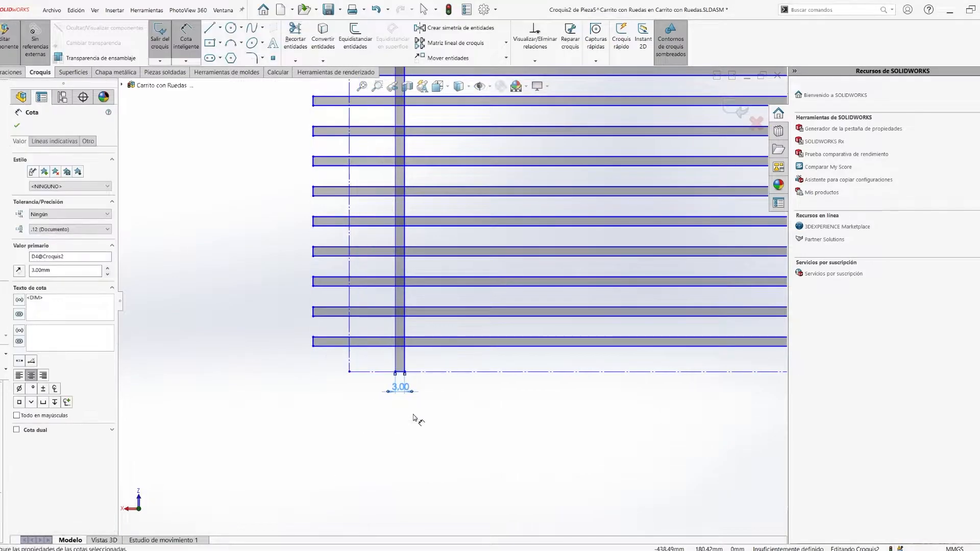
scroll(418, 420, "up", 8)
scroll(411, 225, "down", 9)
key("Escape")
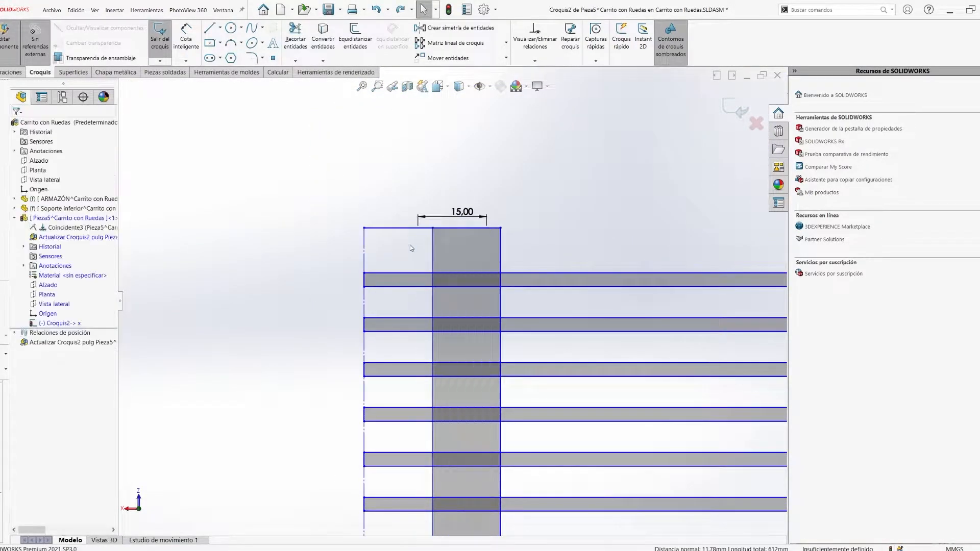
key("Escape")
Step: Pattern the vertical strip across the panel along X with 27 instances spaced 10 mm
scroll(410, 276, "up", 2)
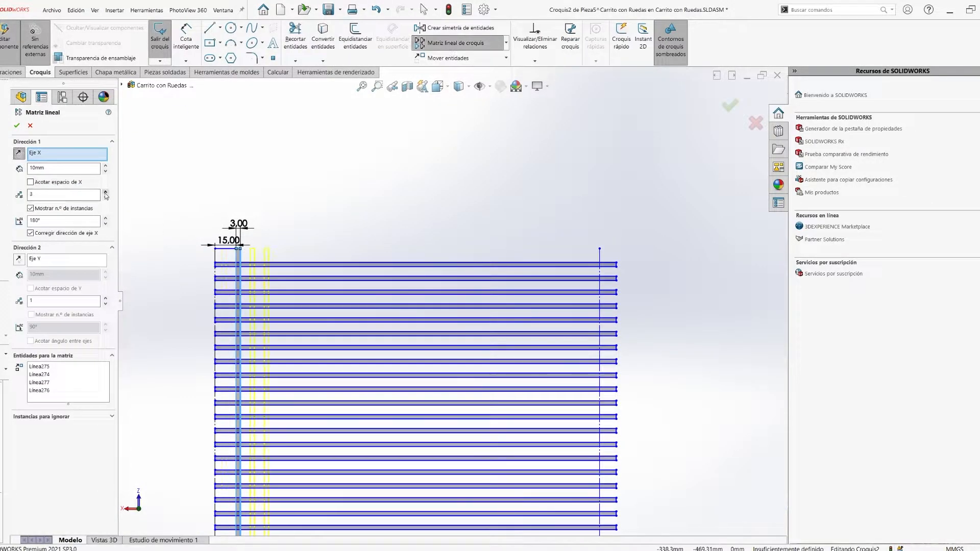
scroll(425, 309, "up", 5)
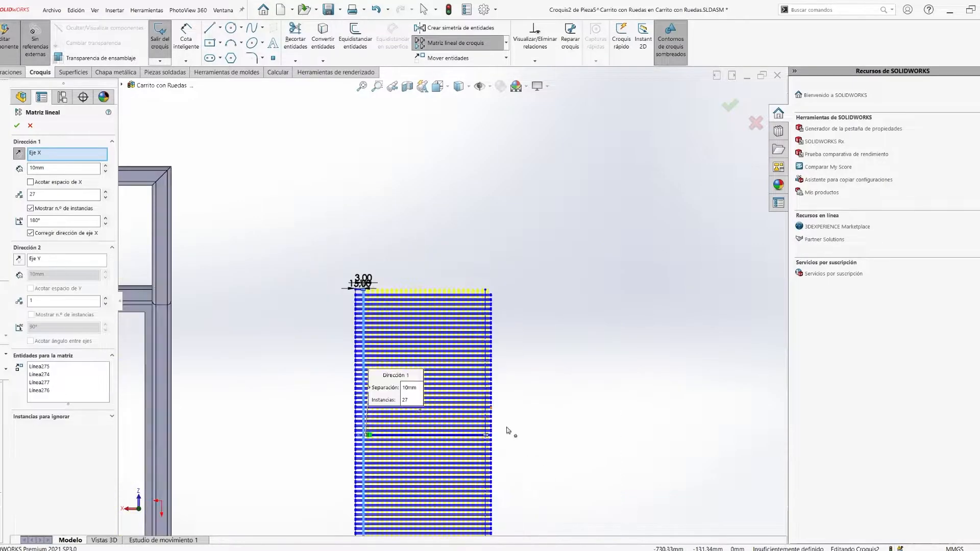
scroll(489, 435, "down", 12)
scroll(399, 319, "up", 4)
scroll(438, 291, "down", 6)
scroll(430, 288, "up", 7)
right_click(448, 298)
scroll(372, 171, "down", 6)
scroll(372, 171, "up", 8)
Step: Try to trim the overlapping lines where the vertical and horizontal strips cross
middle_click_drag(434, 240, 498, 321)
scroll(503, 322, "down", 2)
right_click_drag(499, 321, 365, 273)
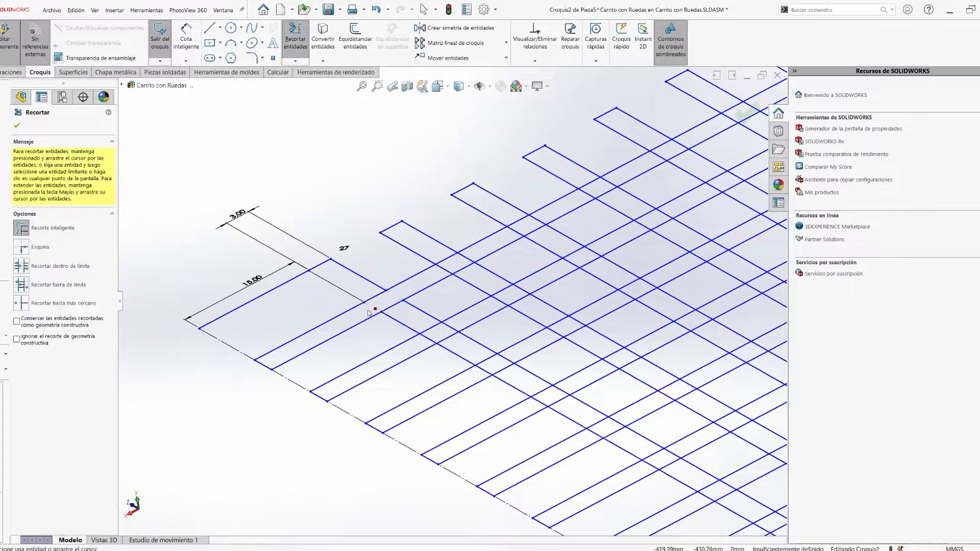
left_click_drag(362, 319, 423, 325)
scroll(255, 230, "up", 8)
middle_click_drag(327, 220, 245, 250)
scroll(286, 179, "up", 4)
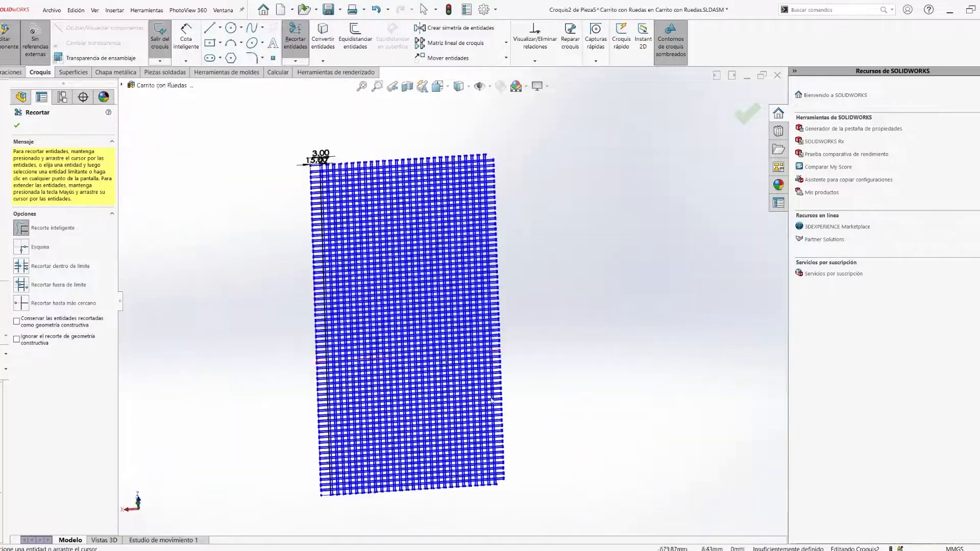
key("Escape")
Step: Start a boss extrusion of the uppermost horizontal strip regions with a depth of 38 mm
scroll(245, 127, "down", 4)
scroll(442, 246, "down", 4)
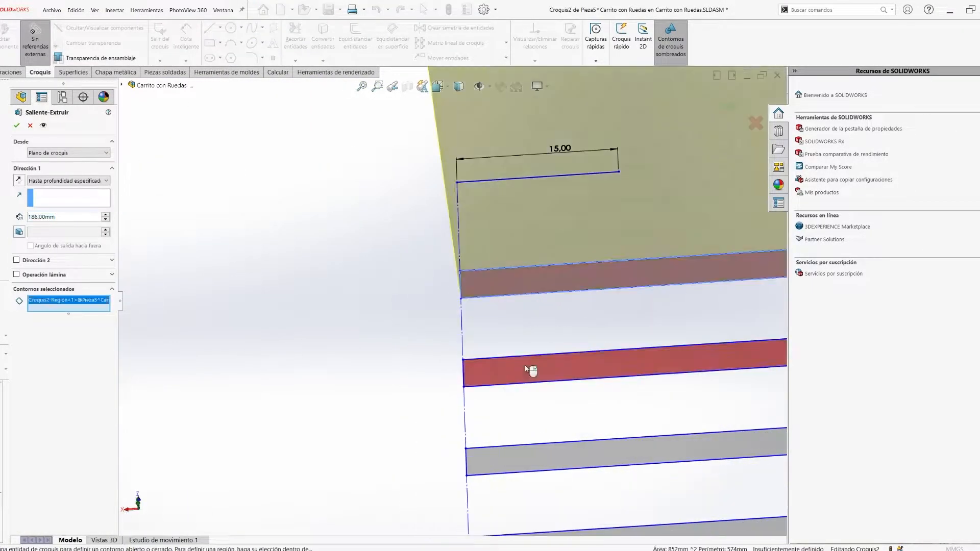
left_click(531, 362)
type("8")
key("Return")
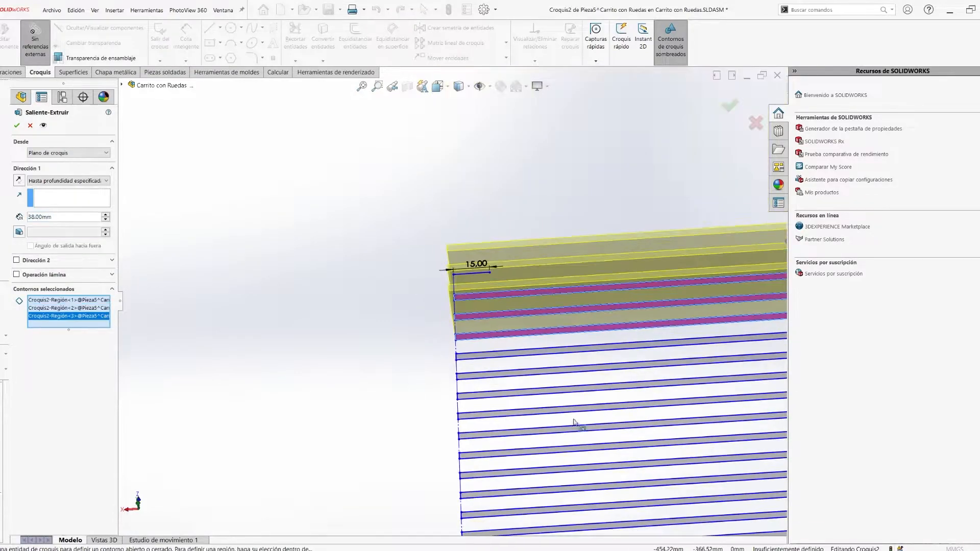
left_click(431, 256)
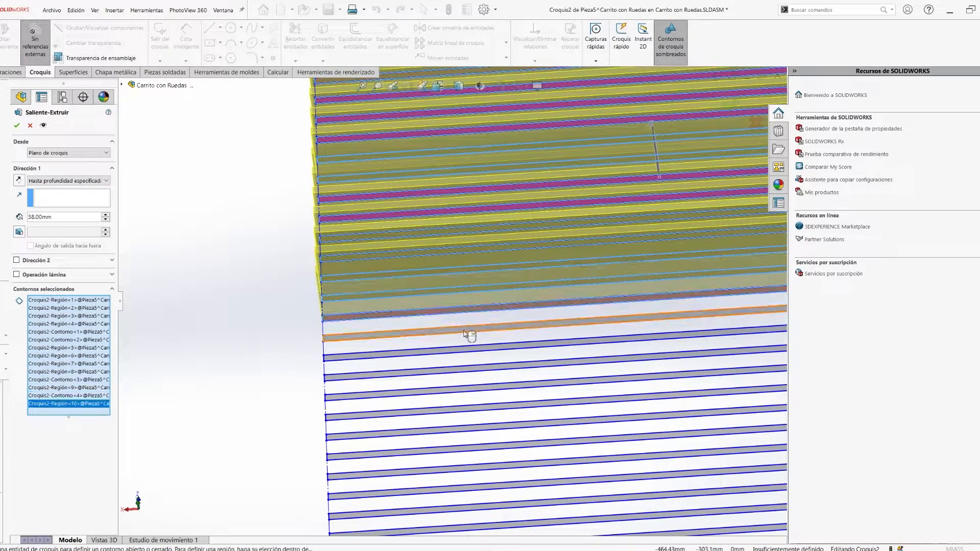
Step: Add all remaining horizontal strip regions to the extrusion and accept it
left_click(464, 329)
left_click(475, 347)
left_click(487, 367)
left_click(497, 385)
left_click(508, 405)
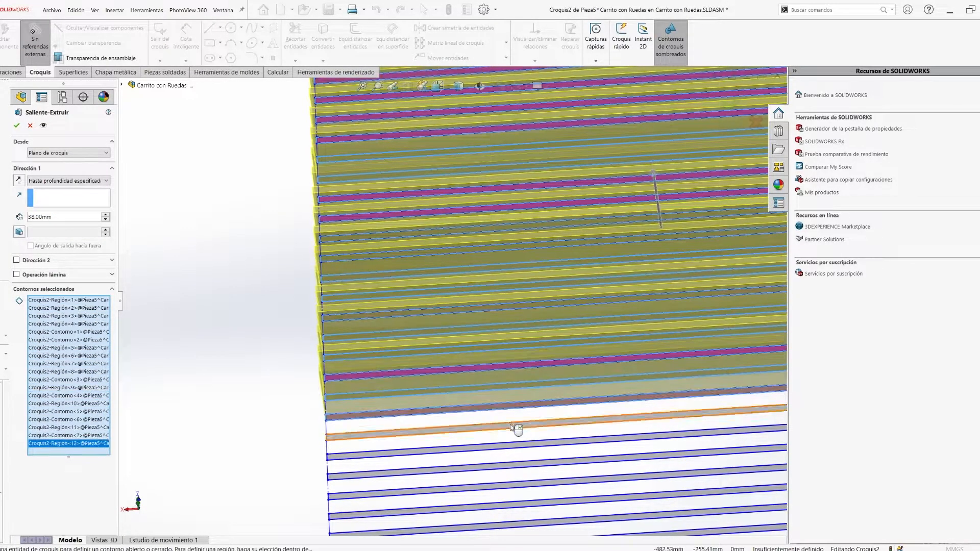
left_click(516, 425)
left_click(511, 444)
middle_click_drag(364, 484, 361, 271, "ctrl")
middle_click_drag(465, 453, 406, 274, "ctrl")
left_click(407, 274)
left_click(414, 293)
left_click(420, 312)
left_click(427, 331)
middle_click_drag(433, 350, 414, 211, "ctrl")
left_click(415, 229)
left_click(418, 267)
left_click(422, 286)
left_click(423, 306)
left_click(424, 326)
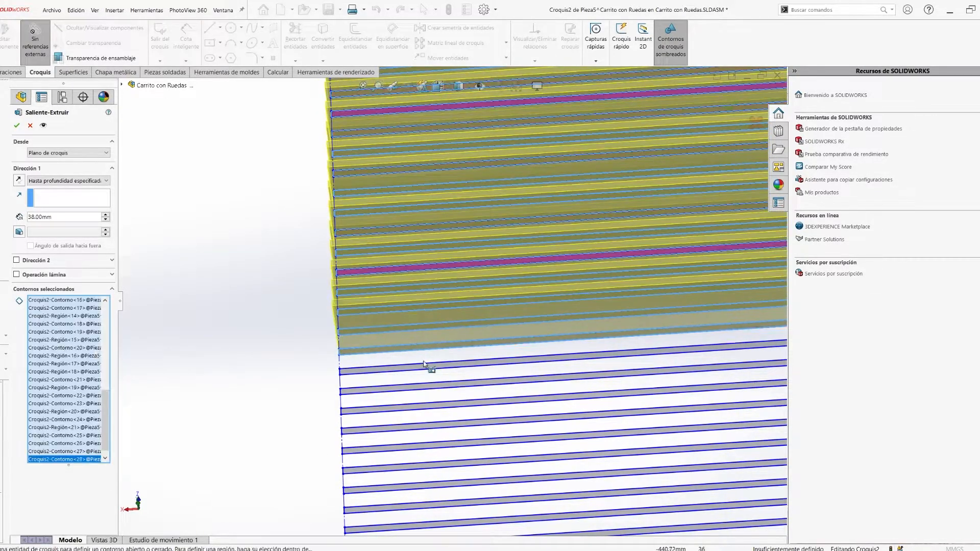
left_click(425, 366)
middle_click_drag(426, 393, 362, 186, "ctrl")
left_click(344, 275)
left_click(354, 314)
left_click(361, 333)
left_click(367, 356)
left_click(378, 372)
left_click(386, 391)
left_click(392, 411)
left_click(17, 126)
Step: Start a sketch on the uppermost bar's face and draw a narrow vertical rectangle crossing all the bars
scroll(454, 257, "up", 6)
key("ctrl+8")
scroll(553, 207, "down", 2)
scroll(470, 183, "down", 9)
left_click(269, 172)
left_click(159, 36)
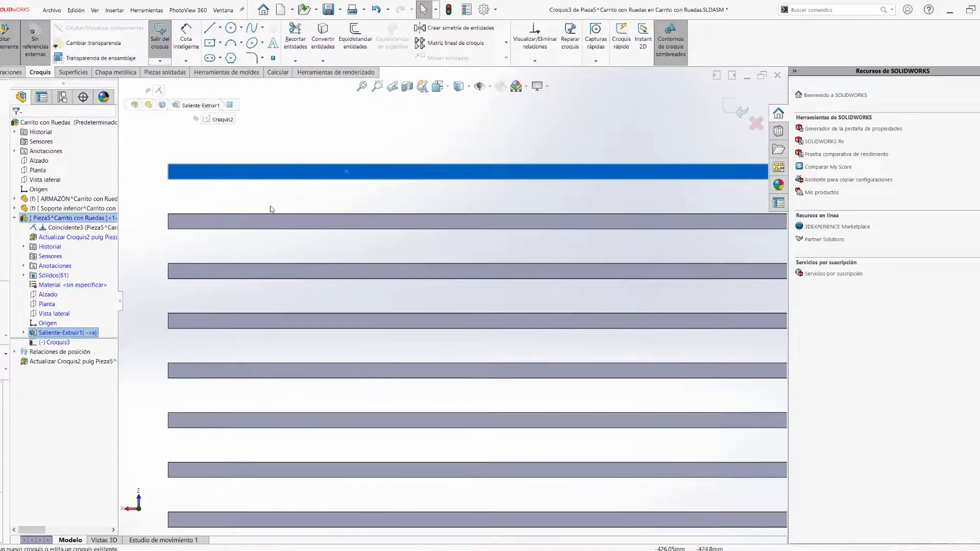
left_click(210, 42)
left_click(320, 201)
left_click(339, 385)
key("Escape")
scroll(339, 357, "up", 10)
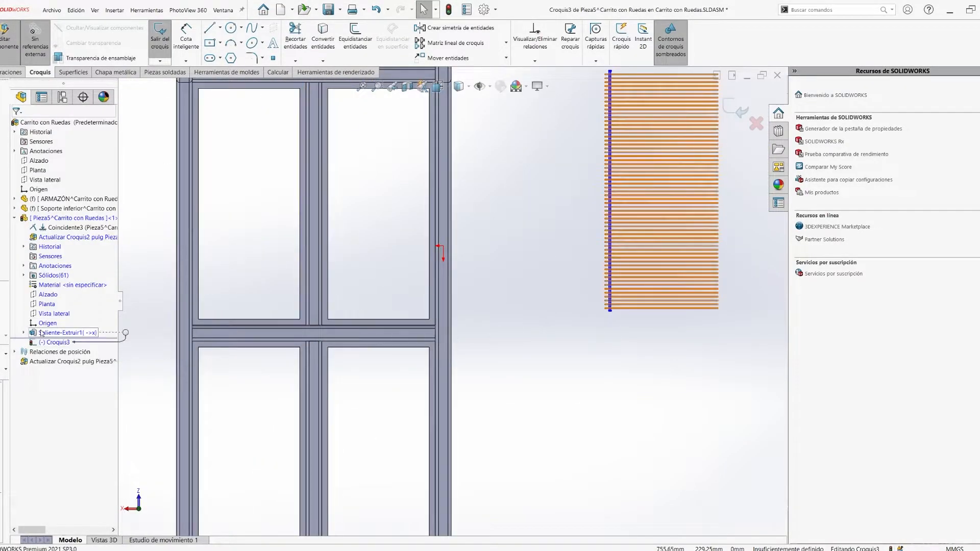
Step: Reopen the strip sketch, dimension the lower line of the rectangle in the frame opening, and exit the sketch
left_click(287, 331)
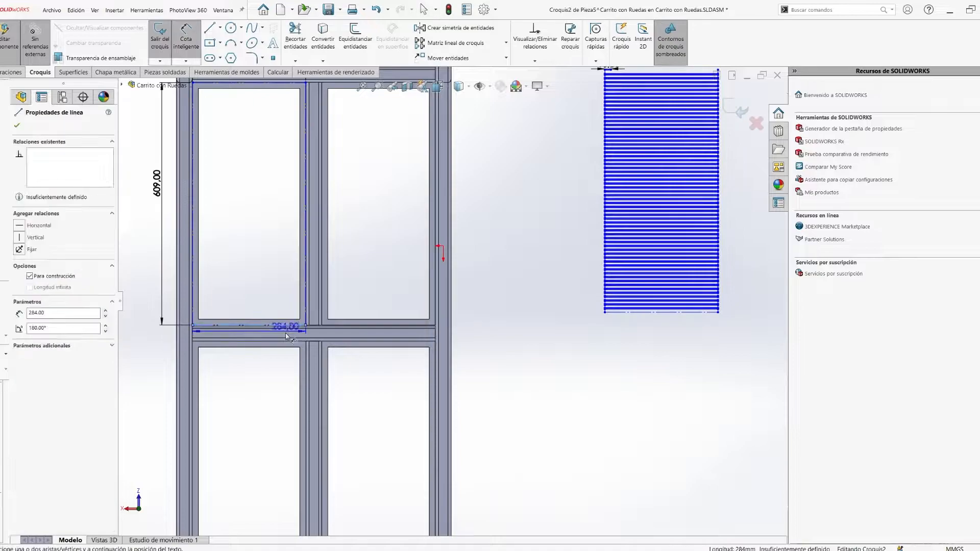
scroll(562, 236, "up", 5)
scroll(517, 210, "down", 8)
left_click(742, 110)
Step: Sketch a new vertical rectangle across the bars and make its end collinear with the reference rectangle's lower line
mouse_move(409, 255)
middle_mouse_down()
mouse_move(483, 296)
mouse_move(467, 302)
middle_mouse_up()
scroll(398, 299, "down", 5)
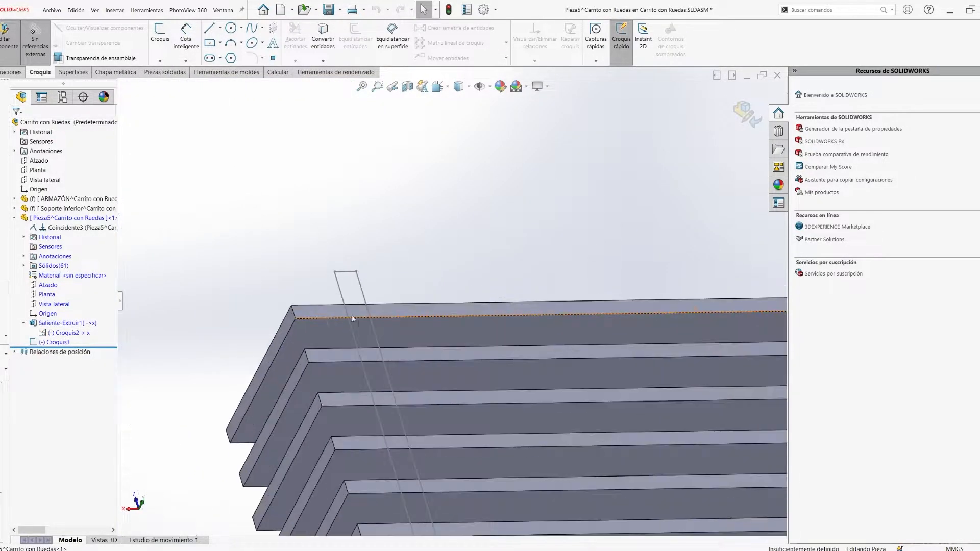
key("ctrl+8")
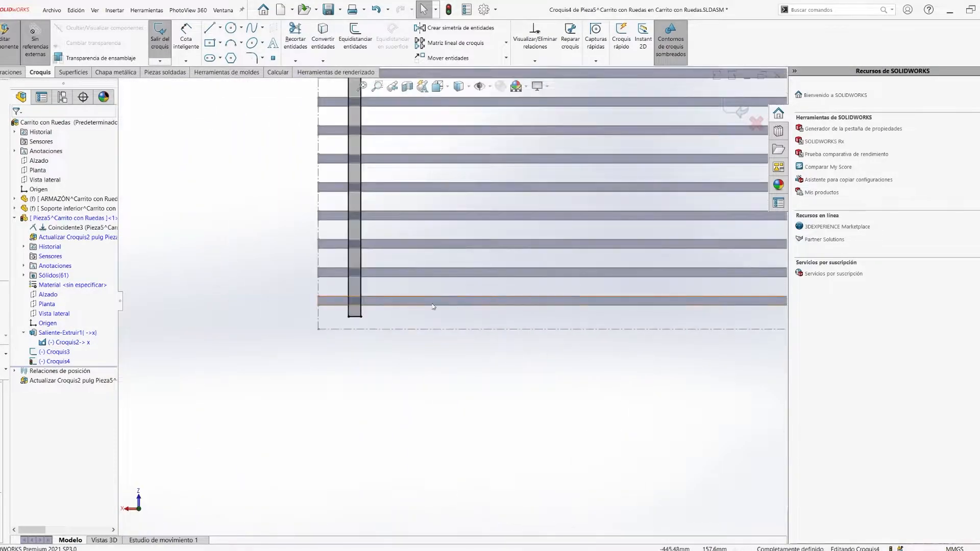
scroll(335, 306, "down", 3)
right_click(336, 338)
key("Escape")
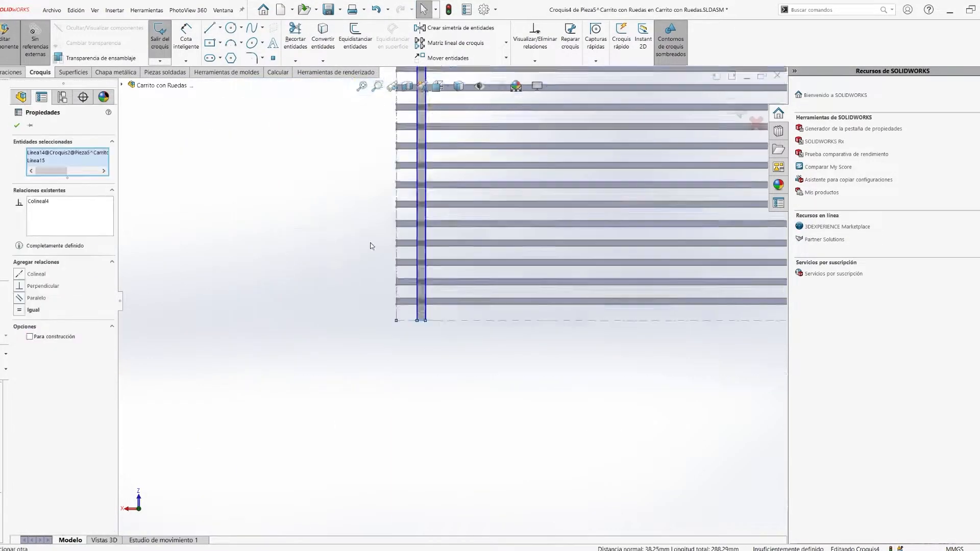
Step: Dimension the vertical rectangle 3 mm wide, with its near edge 15 mm from the reference rectangle's side
scroll(403, 235, "up", 2)
key("d")
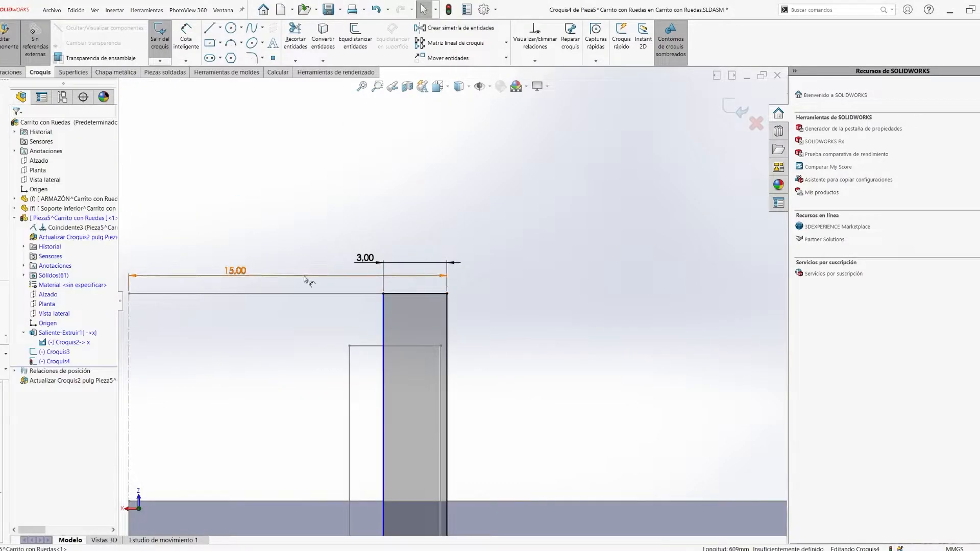
left_click(131, 332)
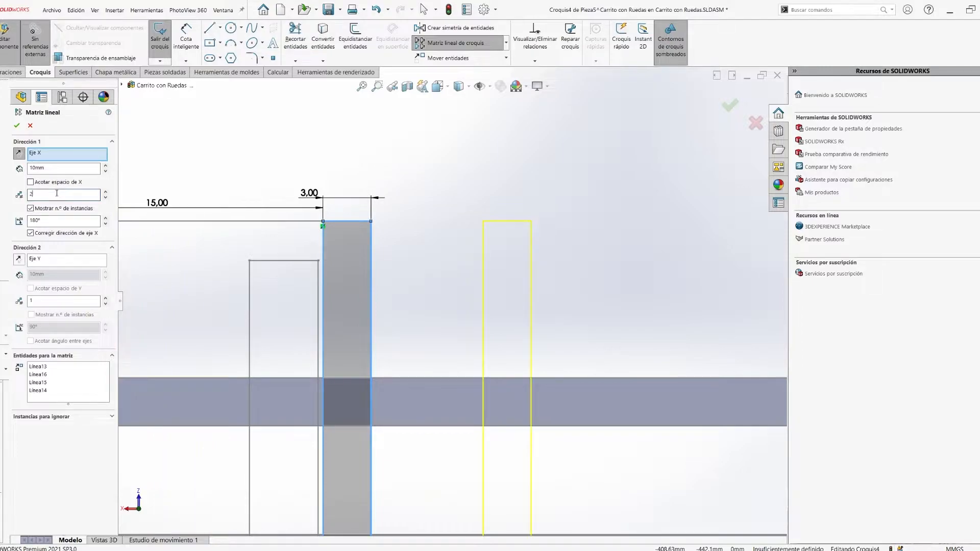
Step: Pattern the vertical rectangle across the bars along X with 27 instances spaced 10 mm
type("0")
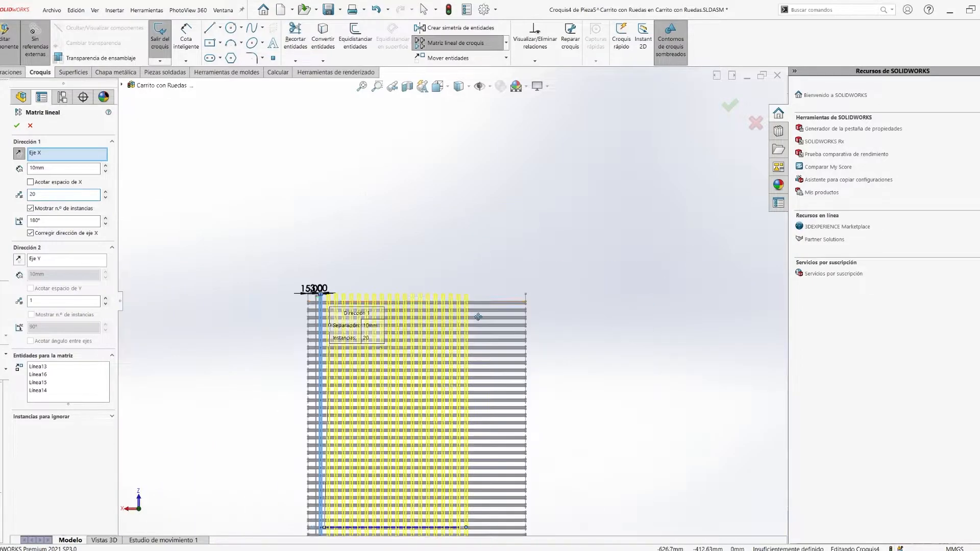
scroll(457, 299, "down", 6)
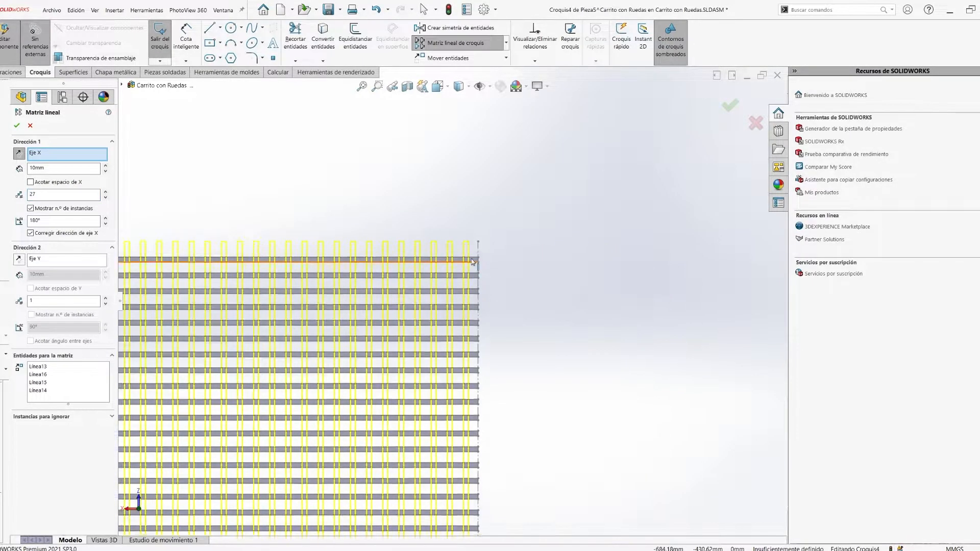
key("Return")
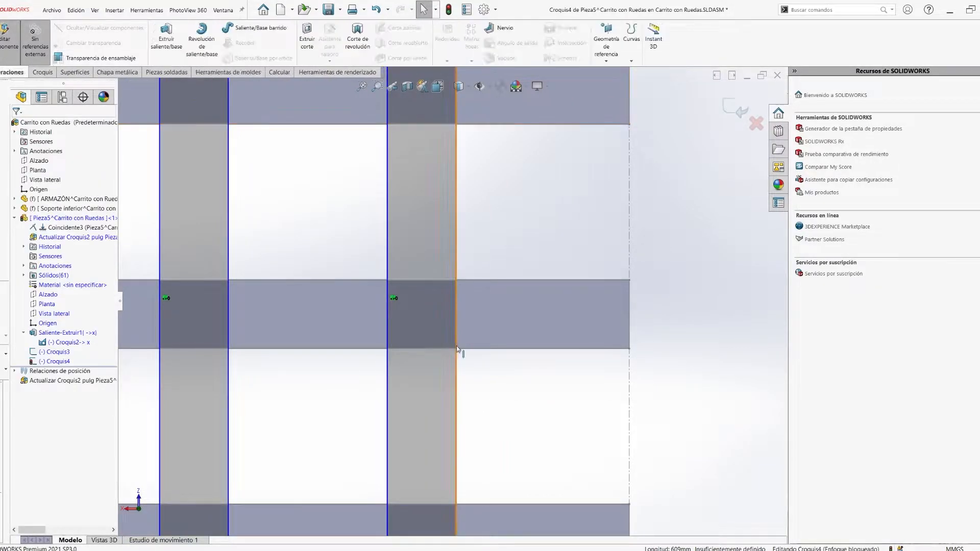
Step: Set the first vertical bar's distance from the reference rectangle's side to 12 mm
scroll(225, 314, "up", 5)
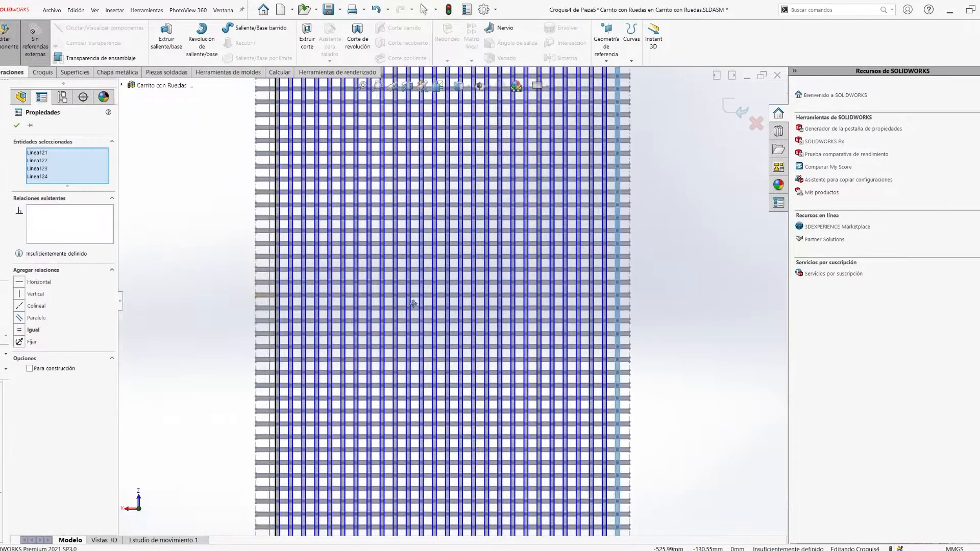
scroll(331, 299, "down", 5)
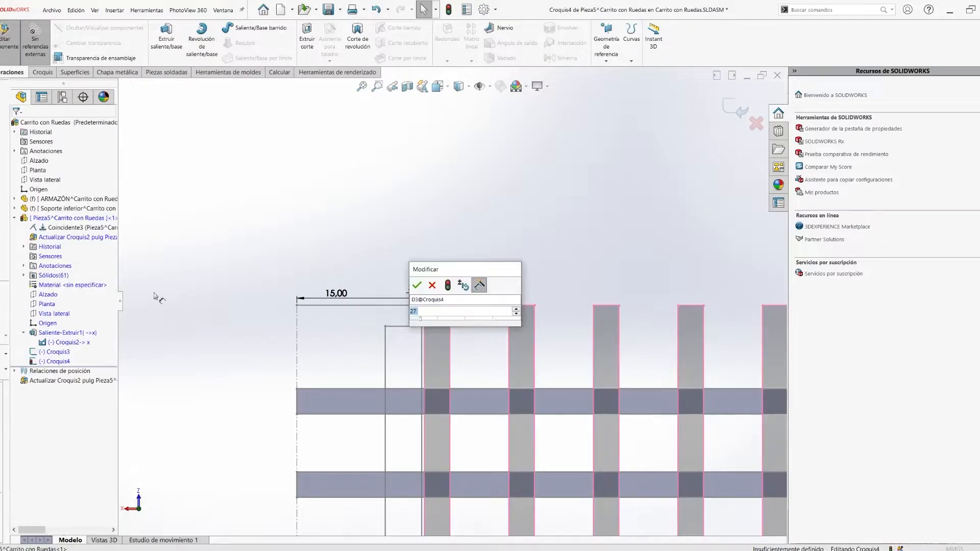
left_click(436, 325)
double_click(417, 288)
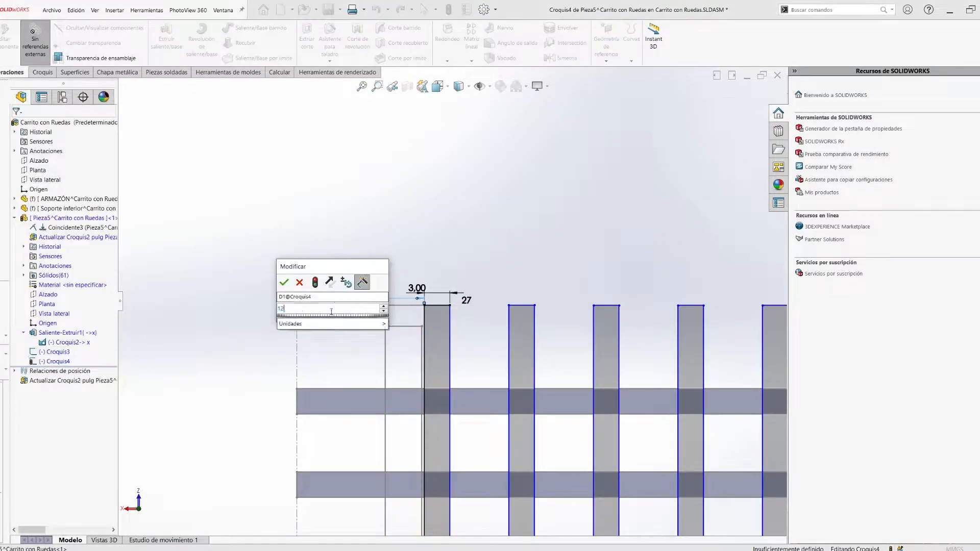
Step: Extrude the patterned vertical bars up to the far face of the crossing bars with the Up To Surface option, merging the result
scroll(306, 332, "up", 5)
middle_click_drag(306, 357, 445, 399)
scroll(357, 403, "down", 5)
key("e")
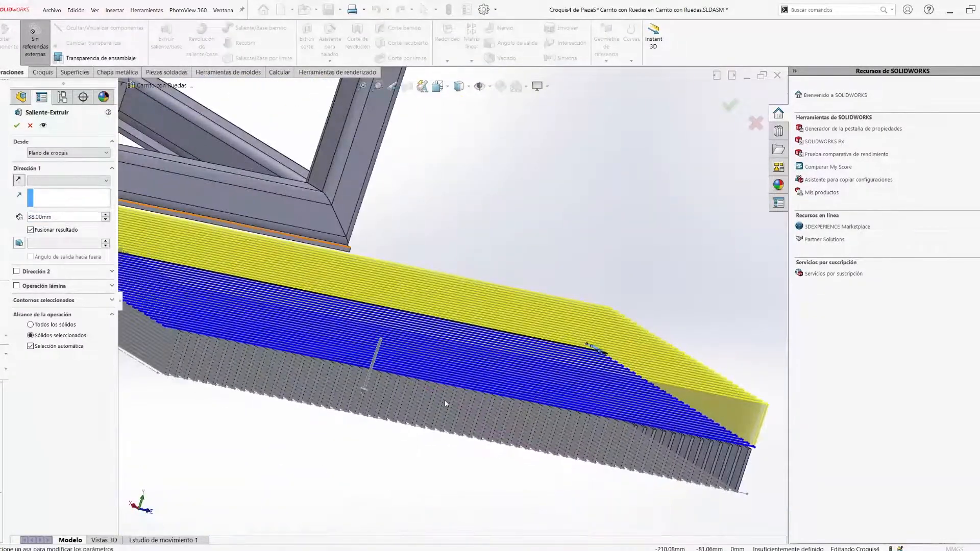
middle_click_drag(333, 454, 357, 388)
scroll(358, 368, "up", 5)
left_click(361, 358)
scroll(475, 371, "up", 2)
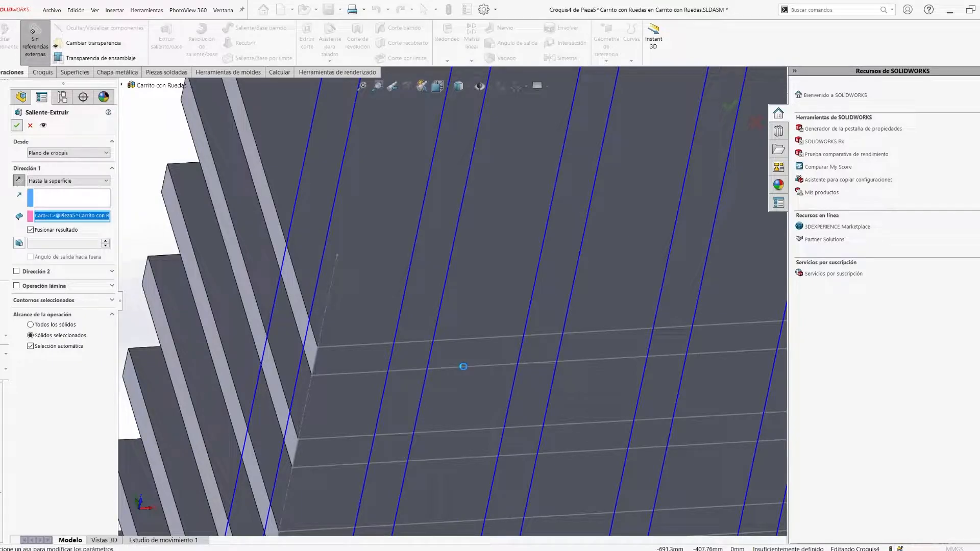
key("Return")
Step: Check the crossed bars of the grating, finish editing the part in context, and save the assembly
scroll(463, 366, "up", 10)
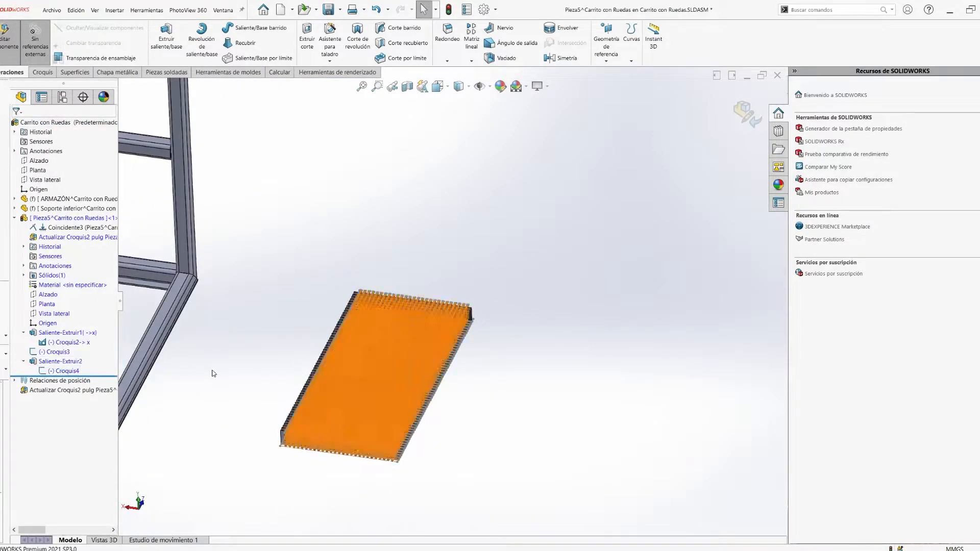
middle_click_drag(449, 367, 543, 350)
scroll(409, 405, "down", 10)
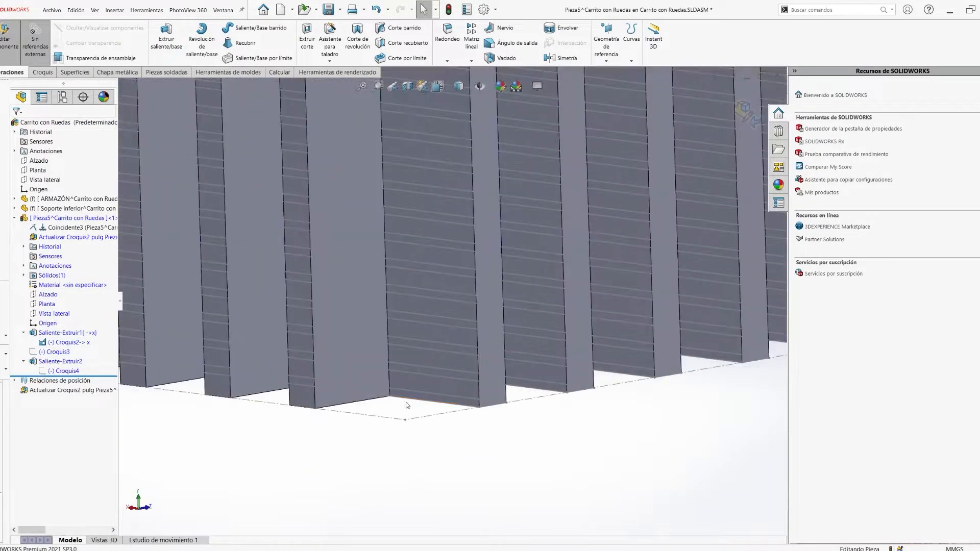
scroll(333, 398, "up", 10)
middle_click_drag(332, 398, 450, 376)
scroll(451, 376, "up", 3)
left_click(452, 15)
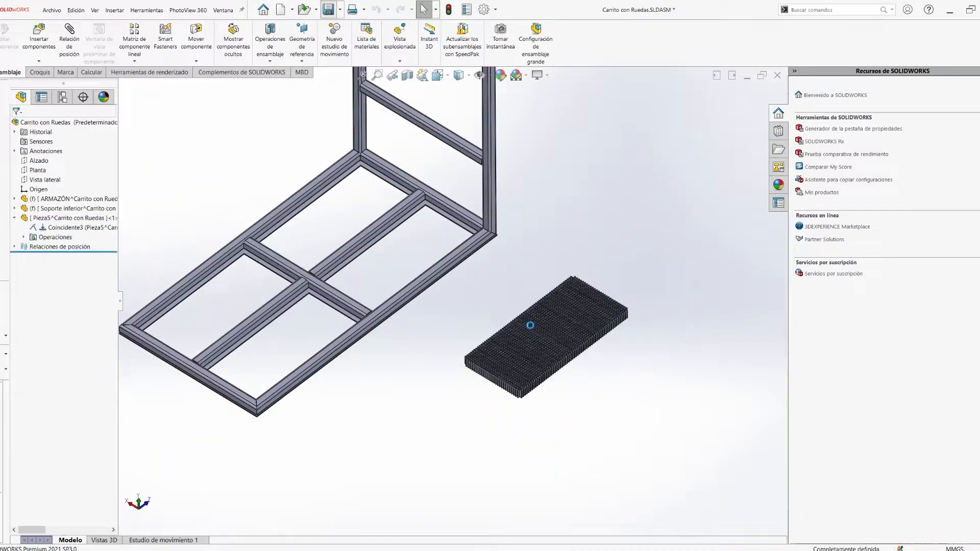
Step: Rename the grating part as Rejilla
scroll(461, 322, "down", 3)
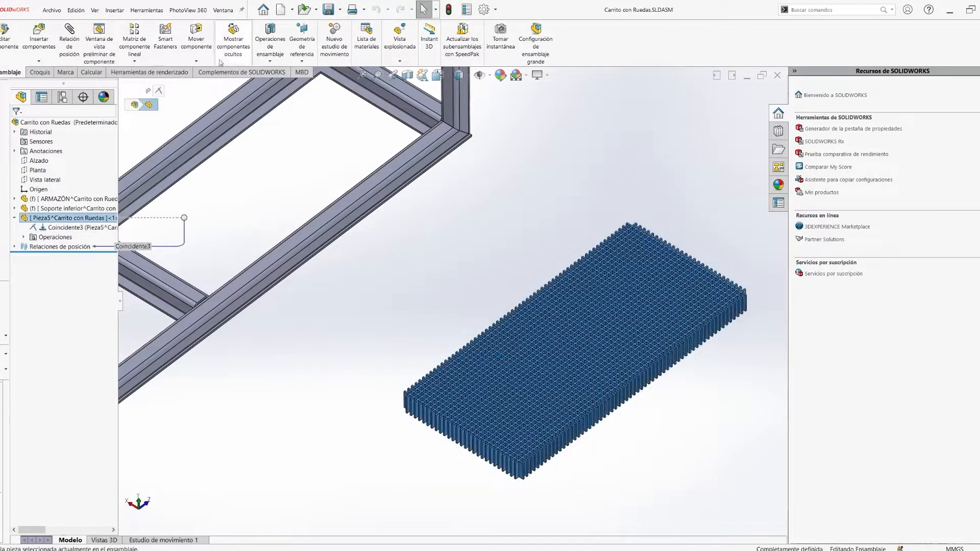
scroll(469, 294, "up", 6)
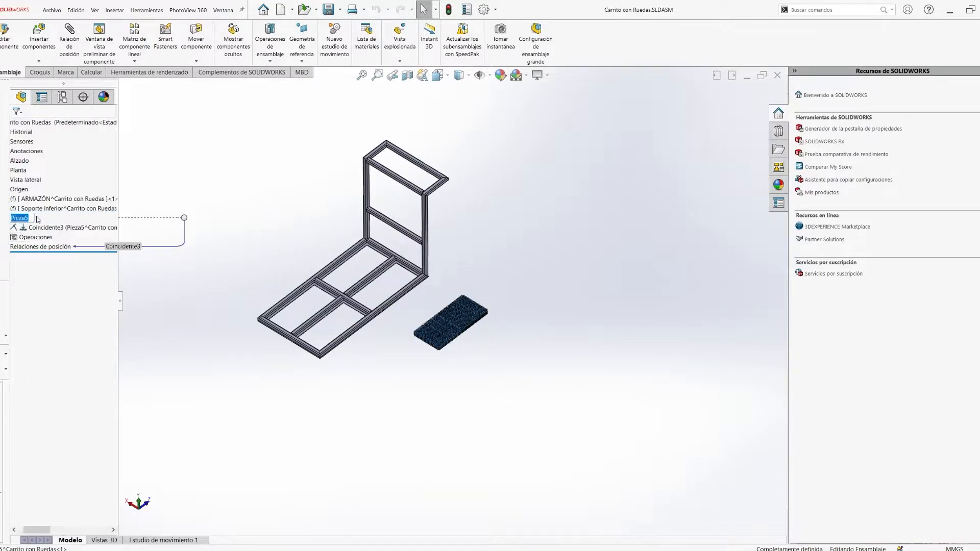
scroll(402, 297, "down", 2)
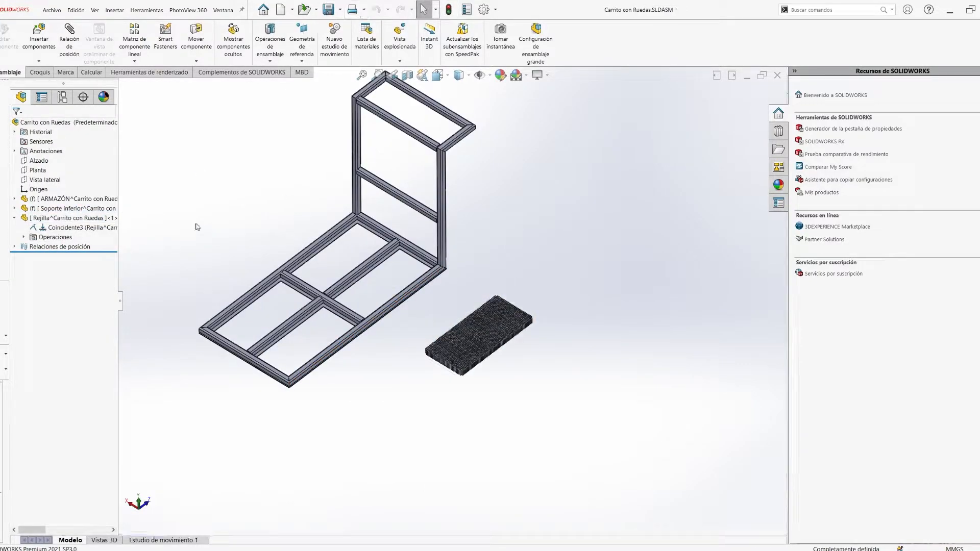
Step: Replace the original grating with four free copies of Rejilla placed around the frame's base
scroll(449, 306, "up", 2)
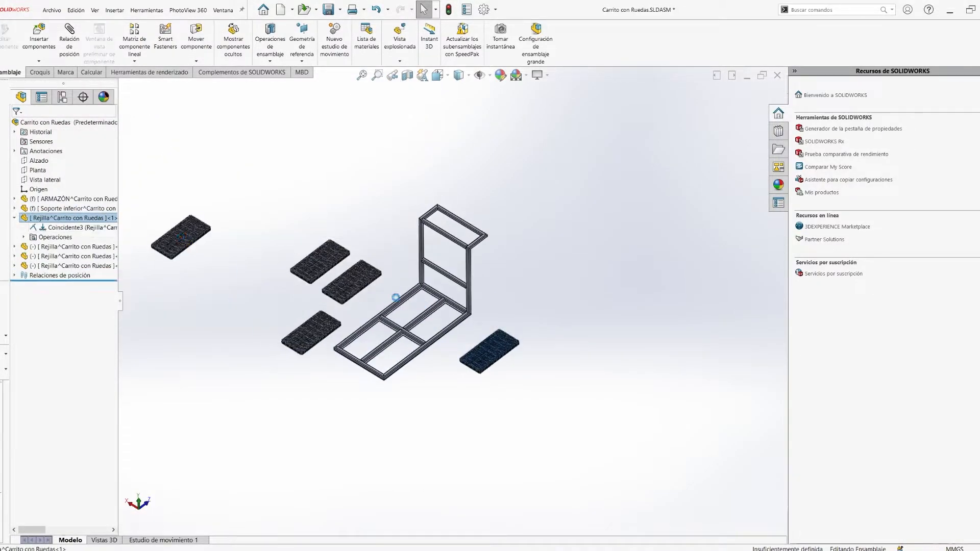
scroll(480, 166, "down", 10)
scroll(480, 166, "up", 5)
scroll(337, 174, "down", 6)
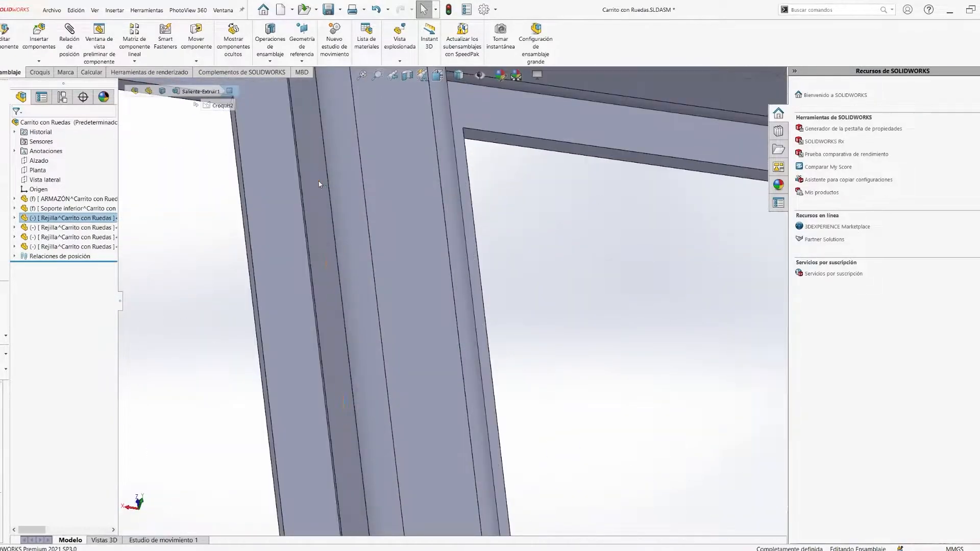
scroll(336, 172, "up", 2)
scroll(350, 214, "up", 4)
scroll(462, 312, "down", 7)
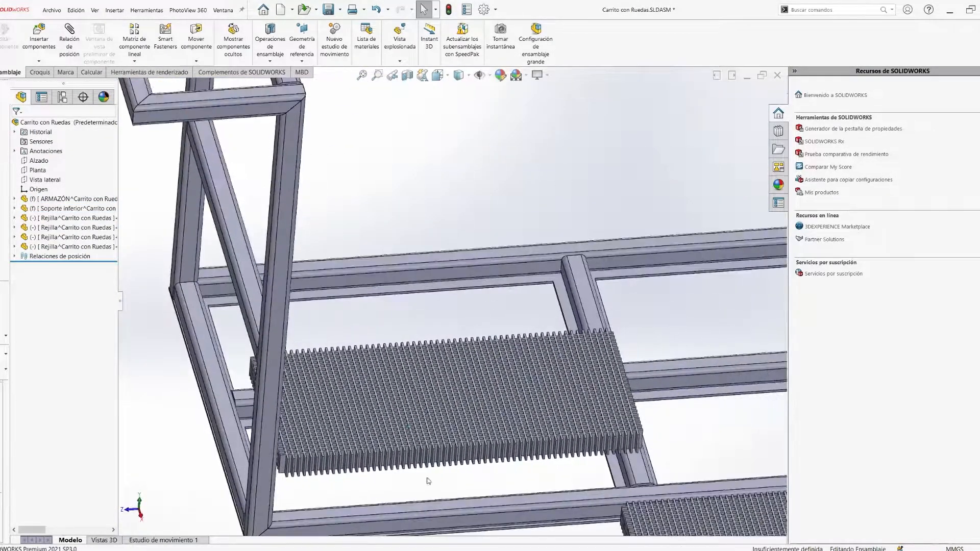
scroll(399, 241, "down", 2)
scroll(400, 241, "up", 5)
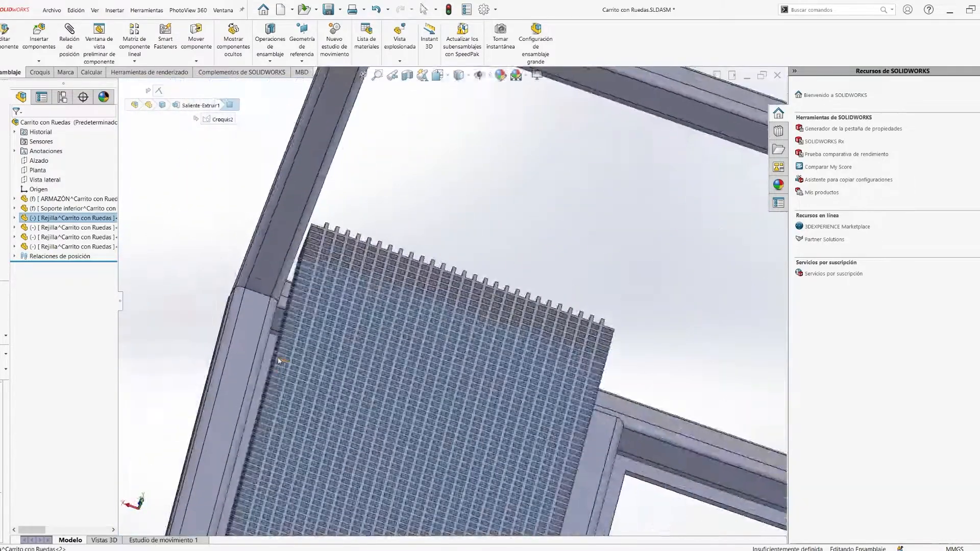
Step: Mate one grating coincident with the centre tube's inner side face and with the lower support plate's upper face
scroll(335, 295, "down", 5)
left_click(327, 338)
scroll(327, 338, "up", 3)
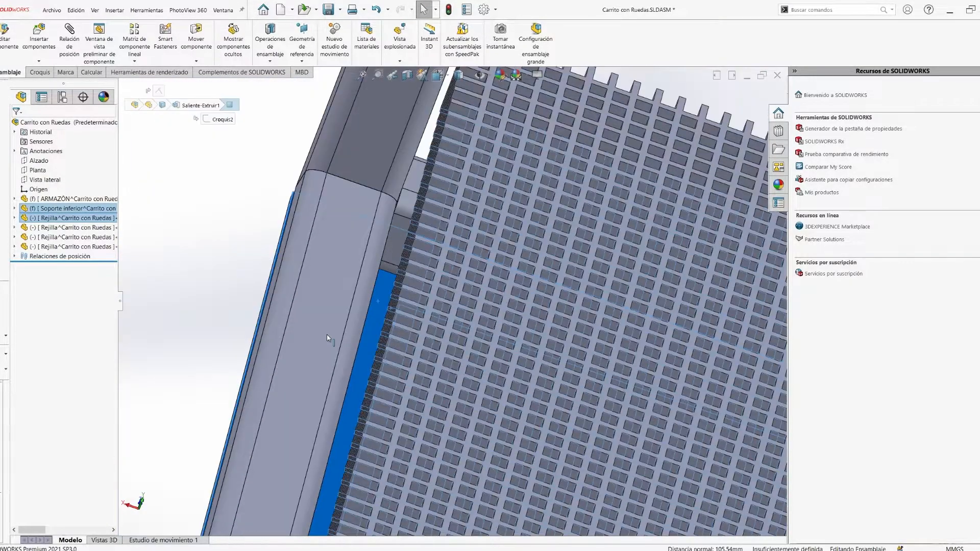
left_click(238, 298)
left_click(69, 41)
scroll(254, 219, "up", 5)
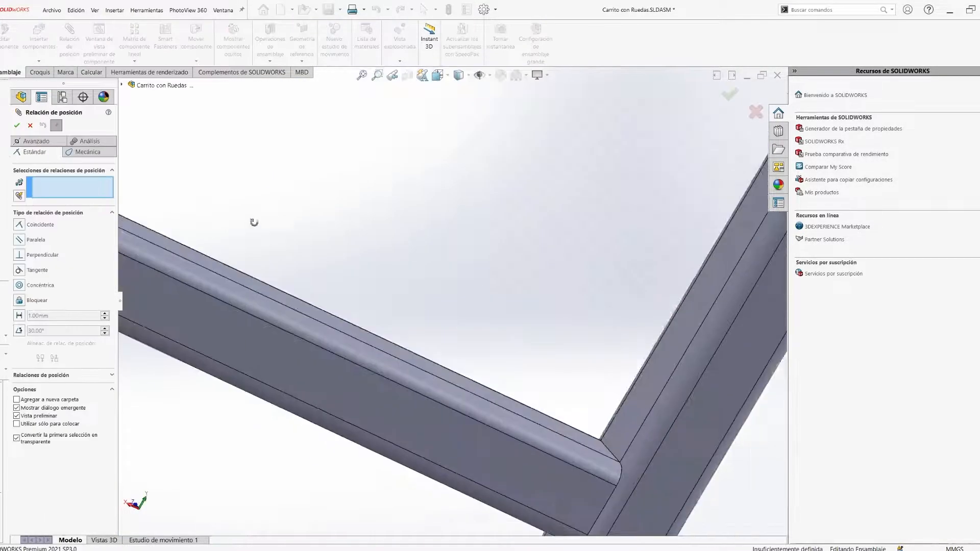
scroll(414, 272, "down", 7)
left_click(415, 273)
scroll(415, 273, "up", 7)
middle_click_drag(415, 273, 398, 327)
left_click(439, 297)
left_click(560, 288)
scroll(561, 288, "up", 3)
scroll(365, 420, "down", 5)
scroll(365, 420, "up", 3)
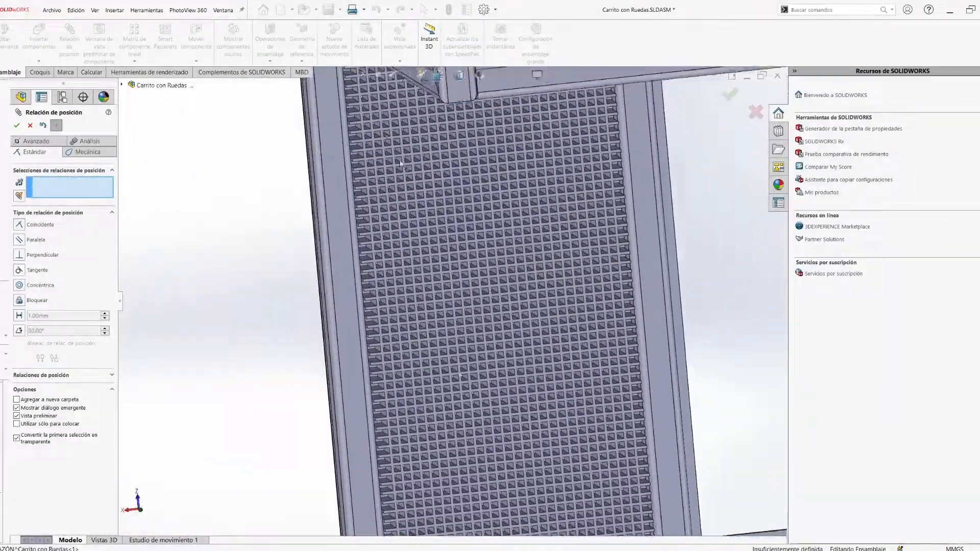
Step: Add a distance mate between the grating's bar end face and the inner face of the frame's end tube
scroll(358, 84, "down", 7)
scroll(487, 209, "down", 3)
left_click(488, 209)
middle_click_drag(329, 230, 433, 173)
key("Escape")
left_click(495, 229)
left_click(434, 173, "ctrl")
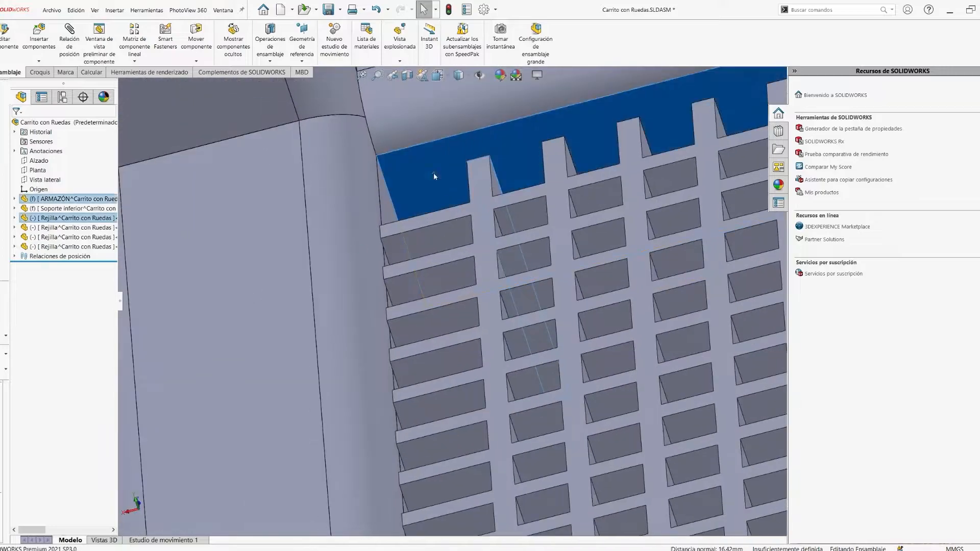
type("0")
key("Return")
Step: Try to add a second distance mate to the fully positioned grating at the corner of the frame opening
key("space")
left_click(444, 344)
scroll(357, 299, "down", 5)
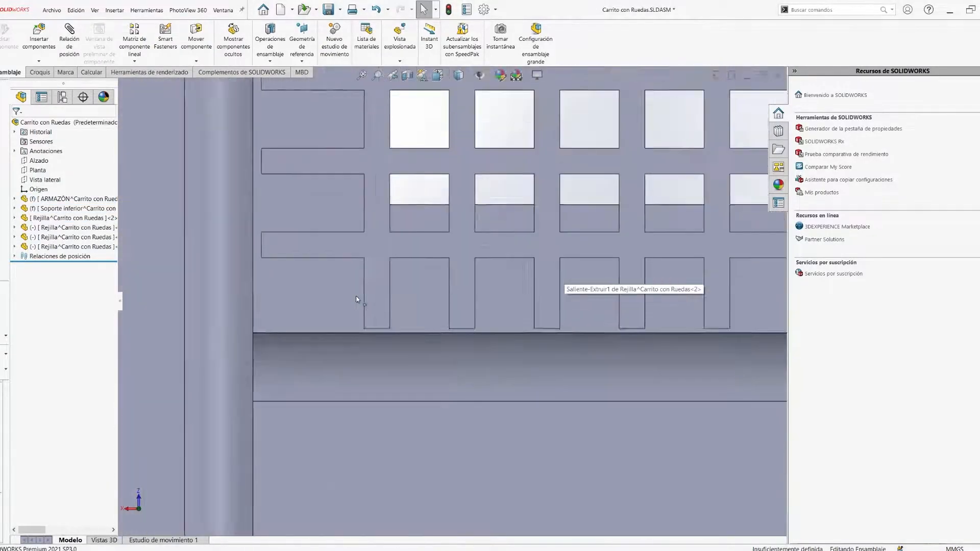
scroll(356, 300, "up", 7)
scroll(255, 154, "down", 3)
scroll(287, 274, "down", 3)
scroll(420, 262, "down", 3)
middle_click_drag(420, 262, 370, 332)
left_click(370, 332, "ctrl")
left_click(493, 330)
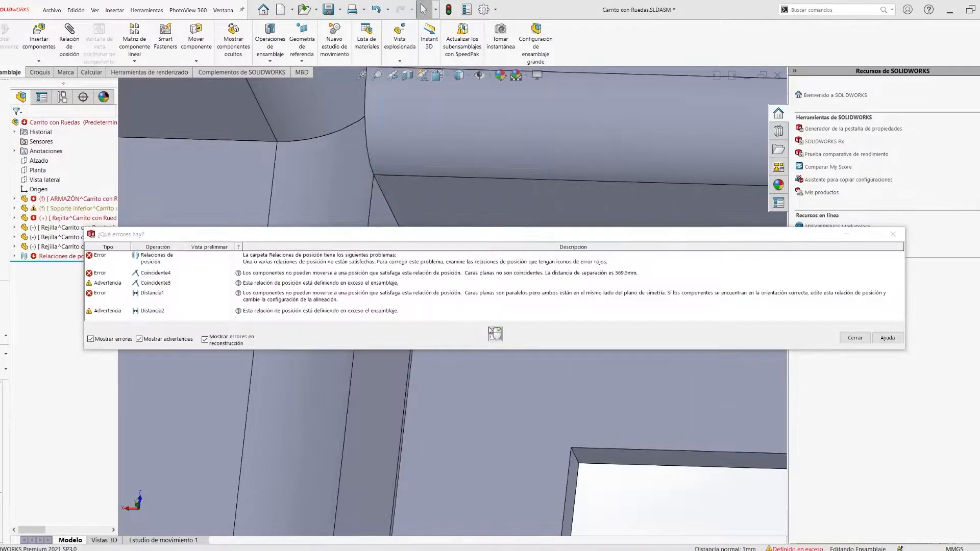
Step: Close the mate error report and undo the conflicting distance mate
right_click(55, 307)
left_click(81, 317)
key("Escape")
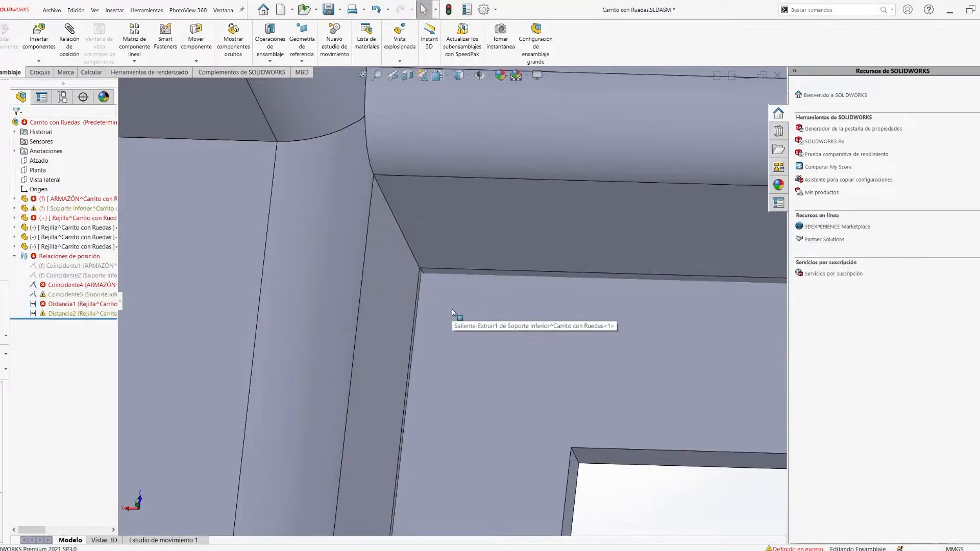
key("ctrl+z")
Step: Try again to add a distance mate between the grating's lateral bar ends and the frame's side tube face
scroll(451, 309, "up", 6)
scroll(454, 301, "down", 12)
left_click(272, 368)
middle_click_drag(271, 368, 436, 407)
left_click(434, 405, "ctrl")
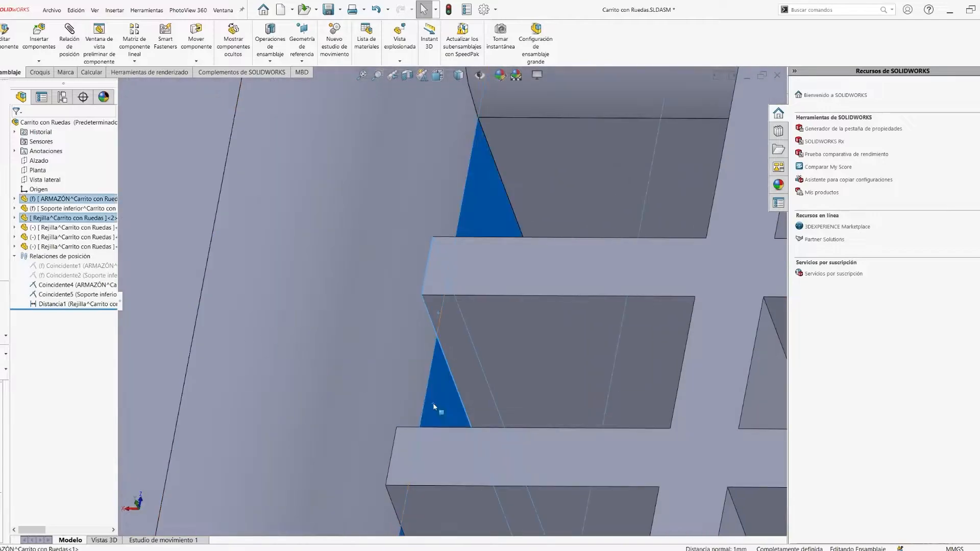
left_click(506, 397)
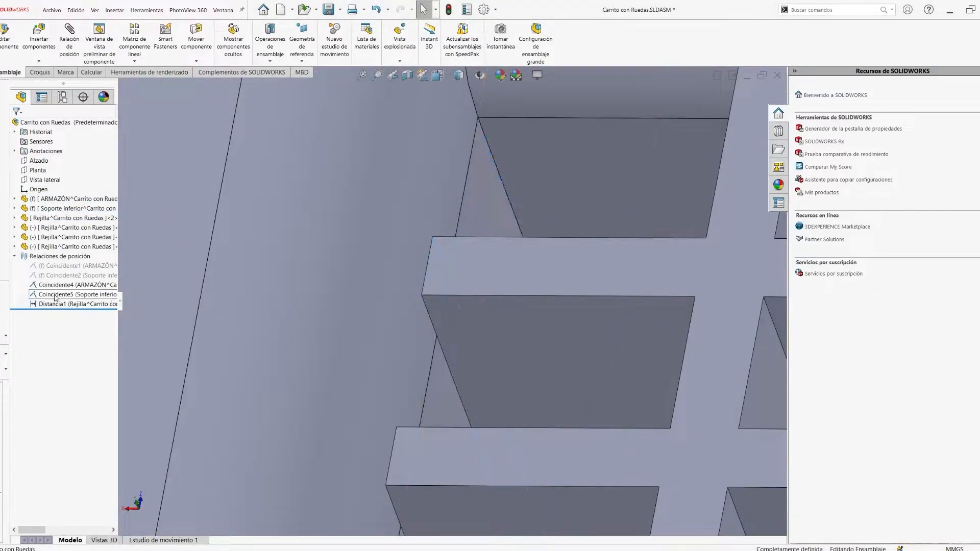
Step: Review the grating's mates and delete the coincident mate between the grating and the frame's centre tube
left_click(77, 304)
scroll(426, 255, "up", 7)
key("Escape")
left_click(56, 285)
scroll(444, 311, "up", 8)
middle_click_drag(444, 312, 526, 305)
right_click(58, 285)
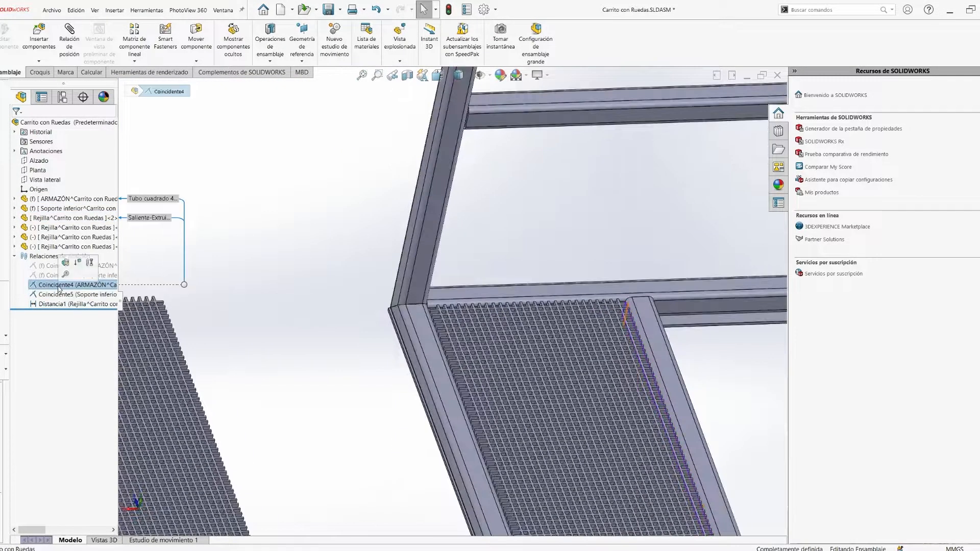
left_click(81, 322)
Step: Add a distance mate between the grating's lateral bar end face and the inner face of the frame's side tube
scroll(424, 311, "down", 10)
left_click(276, 324)
key("Escape")
scroll(440, 328, "down", 2)
left_click(407, 290)
middle_click_drag(408, 290, 368, 290)
left_click(429, 243, "ctrl")
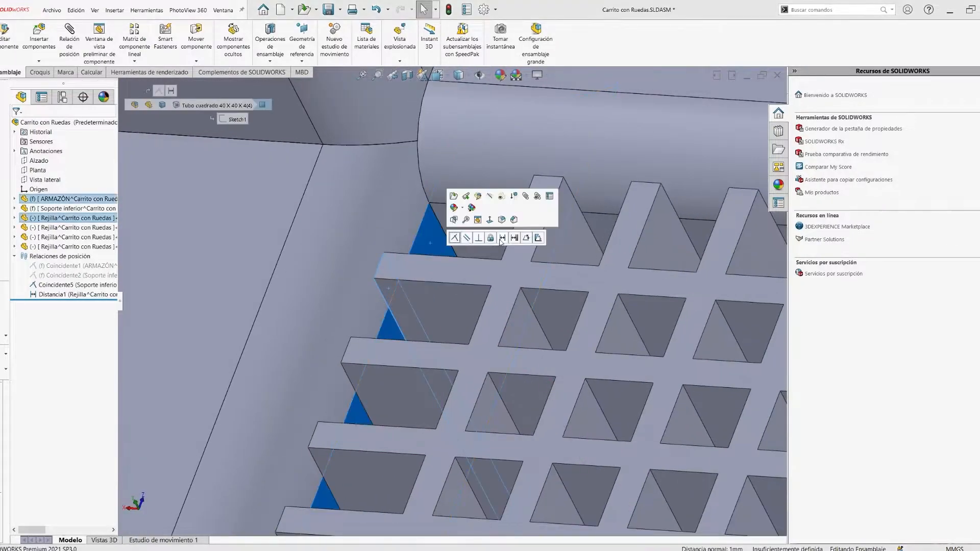
key("Return")
Step: Delete the three spare grating copies outside the frame
scroll(451, 293, "up", 15)
middle_click_drag(452, 294, 480, 286)
left_click(388, 427)
key("Delete")
left_click(294, 332)
key("Delete")
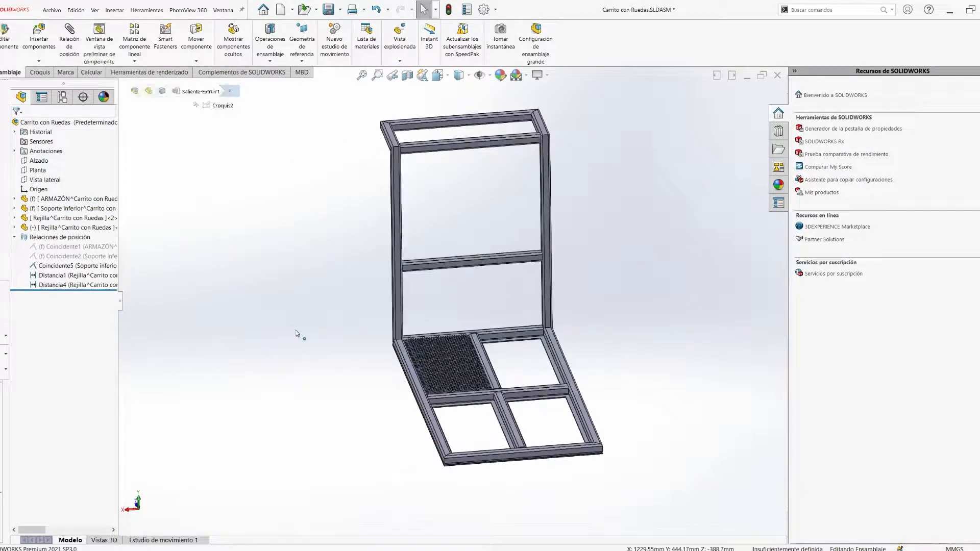
scroll(458, 292, "up", 4)
left_click(444, 339)
Step: Create a reference plane midway between the outer faces of the frame's two long side tubes
scroll(449, 339, "down", 10)
middle_click_drag(460, 347, 443, 289)
scroll(207, 244, "down", 8)
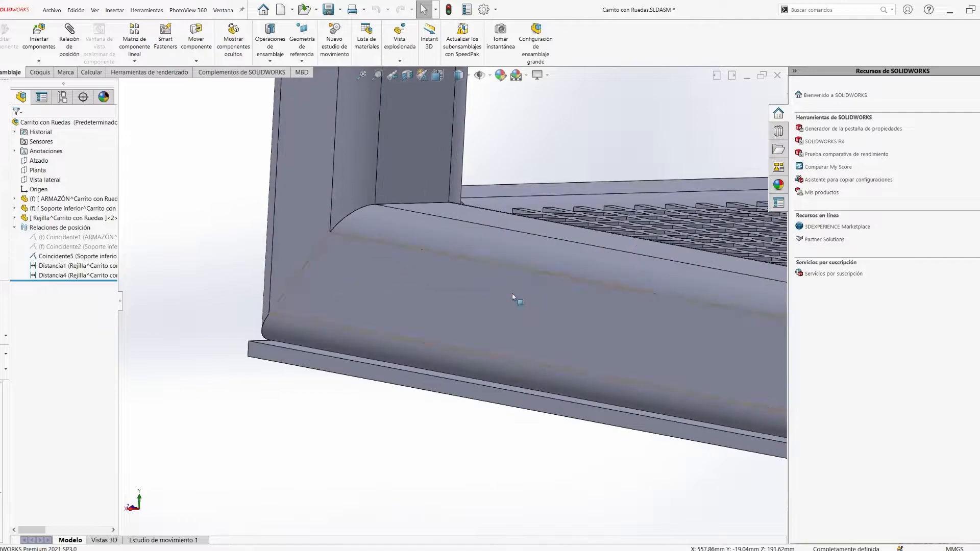
left_click(516, 297)
scroll(483, 293, "up", 8)
left_click(302, 53)
left_click(306, 71)
middle_click_drag(510, 388, 567, 328)
scroll(566, 328, "down", 7)
left_click(464, 294)
scroll(464, 294, "up", 7)
right_click(464, 295)
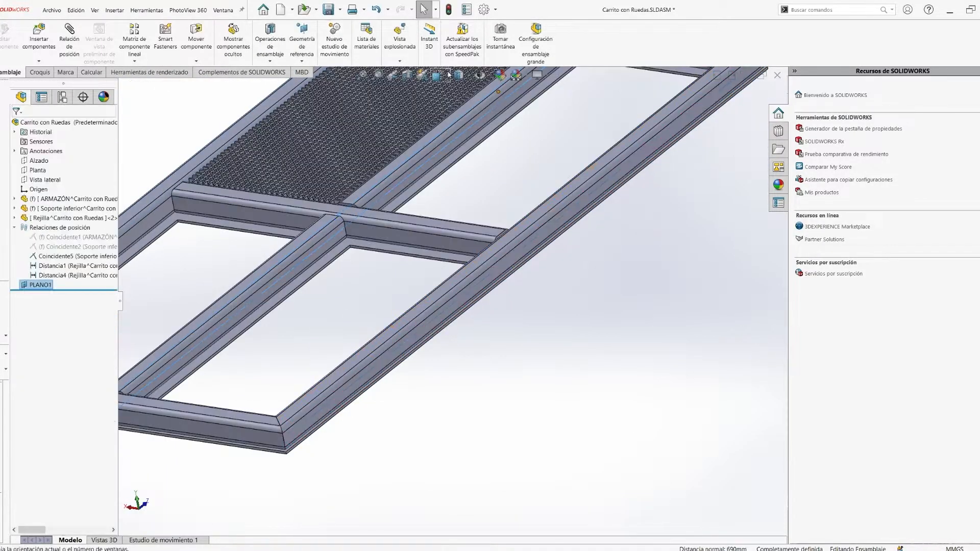
Step: Mirror the grating about the new lengthwise mid-plane to fill the adjacent frame opening
left_click(165, 131)
middle_click_drag(286, 245, 459, 306)
left_click(122, 84)
left_click(168, 181)
left_click(16, 125)
scroll(448, 311, "up", 2)
scroll(433, 357, "down", 5)
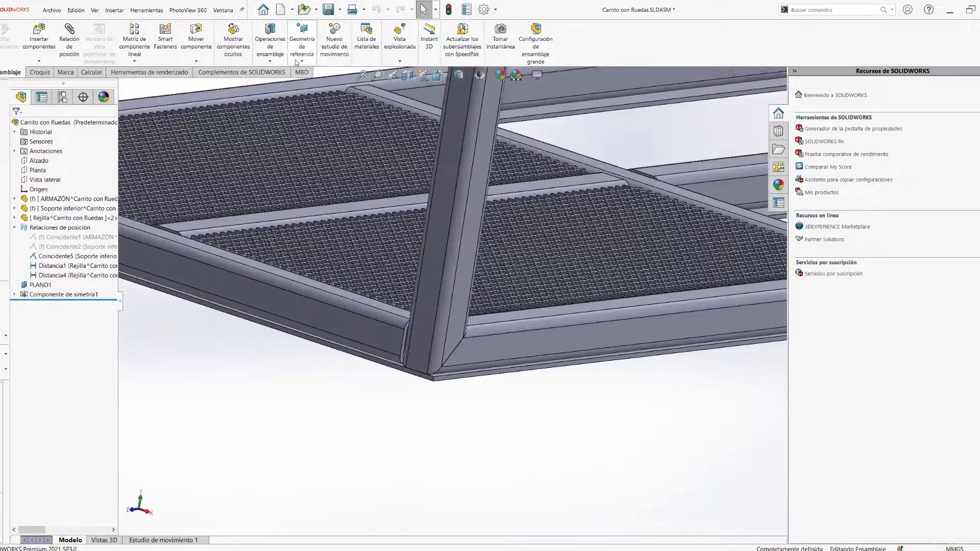
Step: Create a second reference plane midway between the outer faces of the frame's two end tubes
key("Escape")
scroll(351, 317, "down", 6)
scroll(297, 363, "up", 5)
left_click(481, 123)
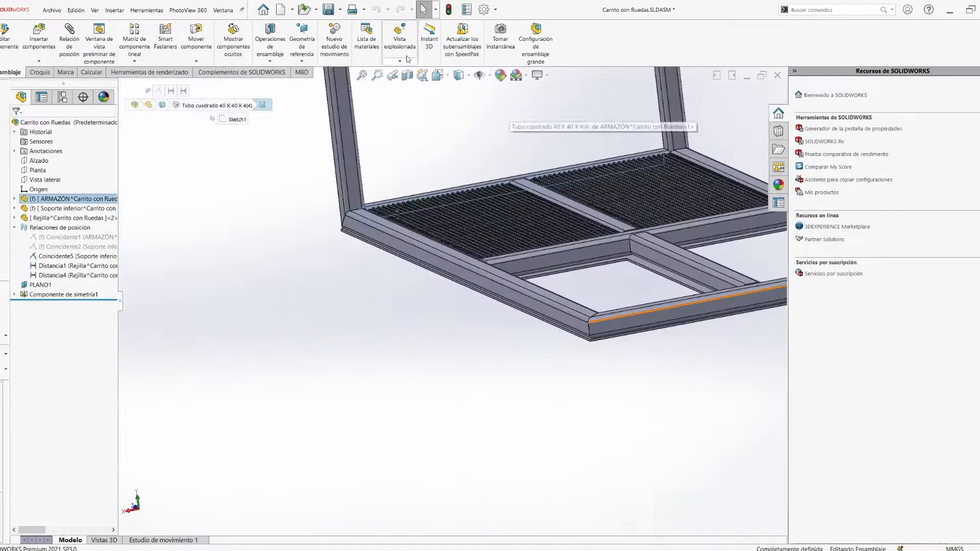
left_click(302, 60)
left_click(307, 71)
scroll(553, 332, "down", 4)
left_click(553, 332)
left_click(17, 126)
Step: Mirror the gratings about the new crosswise mid-plane to fill the remaining frame openings
left_click(134, 60)
left_click(153, 130)
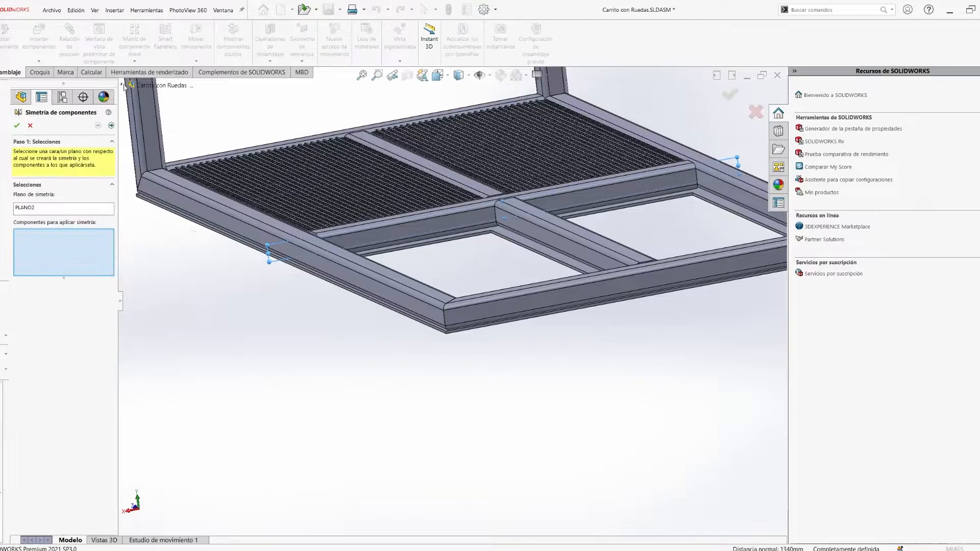
scroll(452, 303, "up", 4)
left_click(184, 181)
left_click(16, 126)
Step: Examine the mirrored gratings from several sides and view the underside of the support plate face-on
scroll(476, 306, "down", 3)
middle_click_drag(571, 296, 543, 317)
scroll(542, 317, "up", 5)
scroll(433, 240, "down", 4)
middle_click_drag(483, 302, 529, 420)
scroll(197, 434, "down", 5)
left_click(337, 345)
key("space")
left_click(313, 385)
left_click(15, 227)
left_click(278, 227)
left_click(310, 195)
scroll(459, 287, "up", 2)
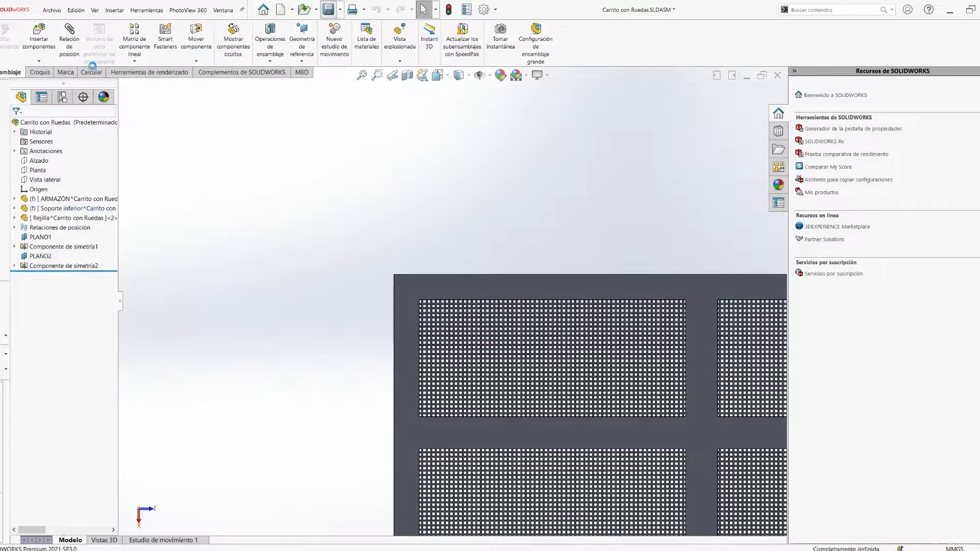
Step: Insert a new part into the assembly, name it PLETINA RUEDA, and save
left_click(79, 161)
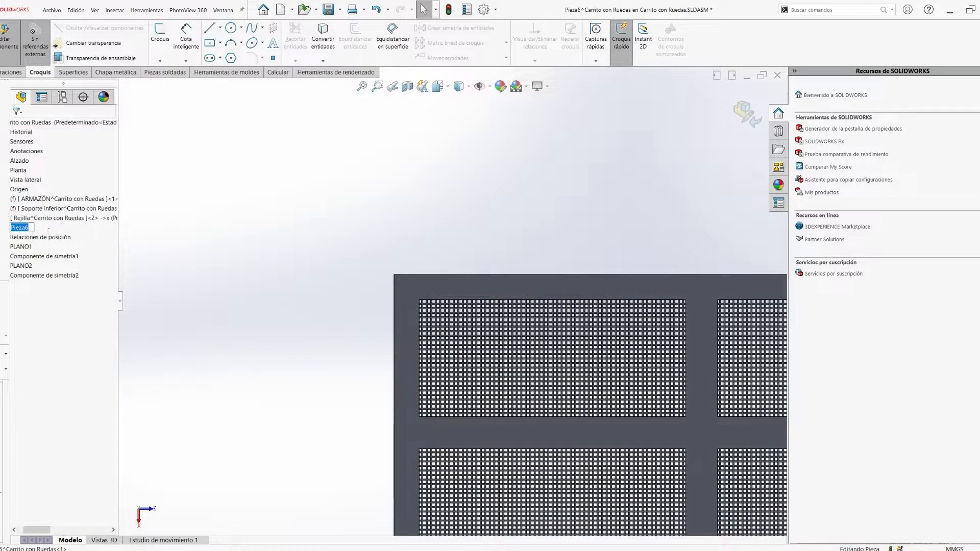
key("Return")
key("ctrl+s")
left_click(416, 239)
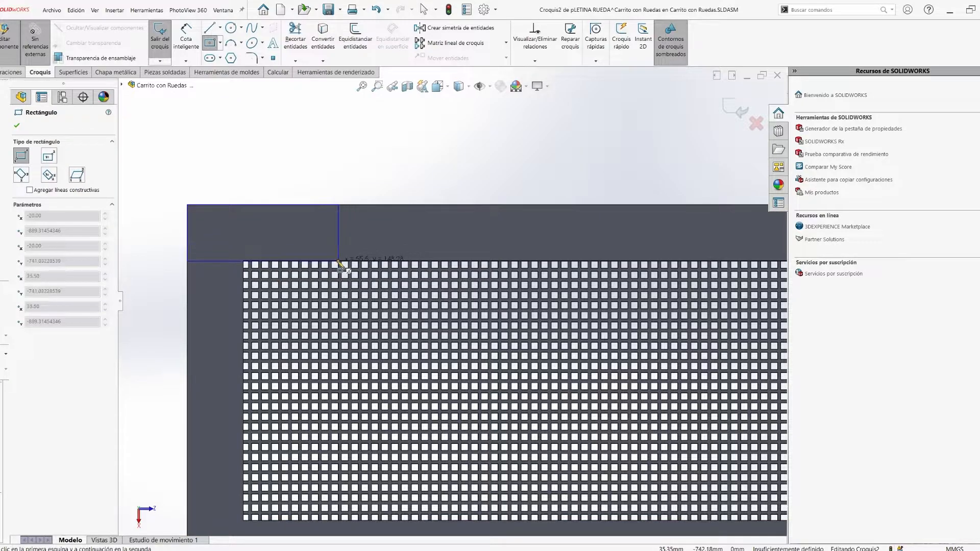
left_click(340, 263)
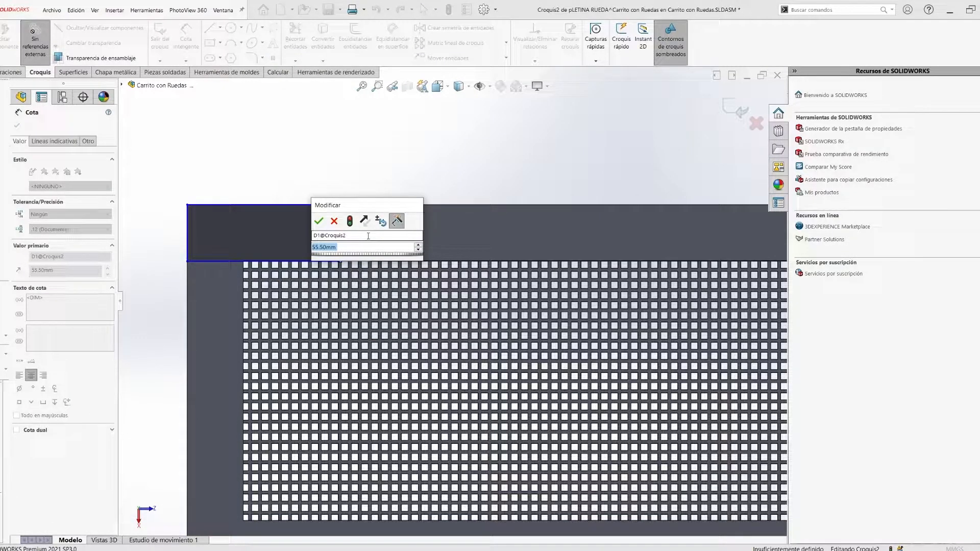
key("Return")
left_click(187, 236)
left_click(180, 237)
key("ctrl+z")
left_click(252, 204)
left_click(252, 191)
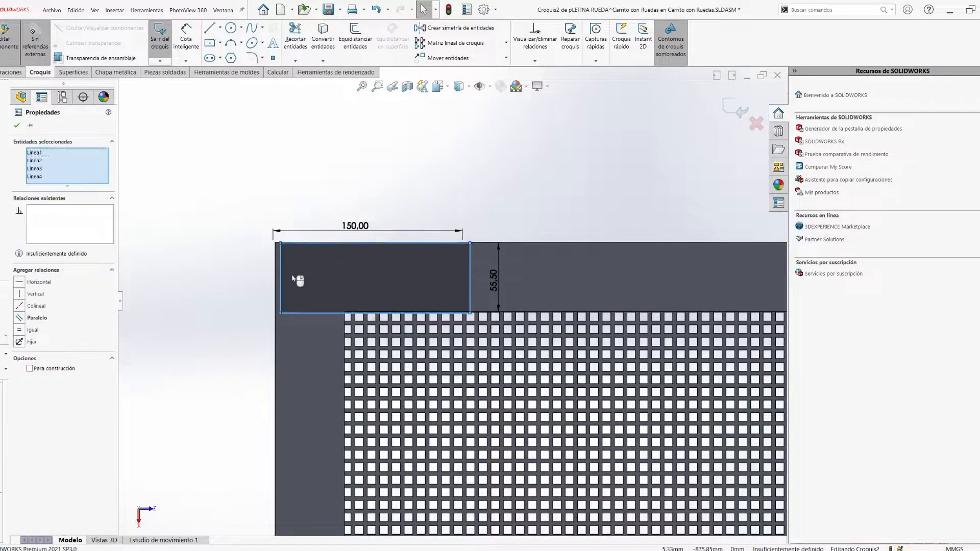
Step: Draw a rectangle about 55 mm wide from the support plate's corner to the grating edge and set its length to 80 mm
scroll(316, 273, "down", 5)
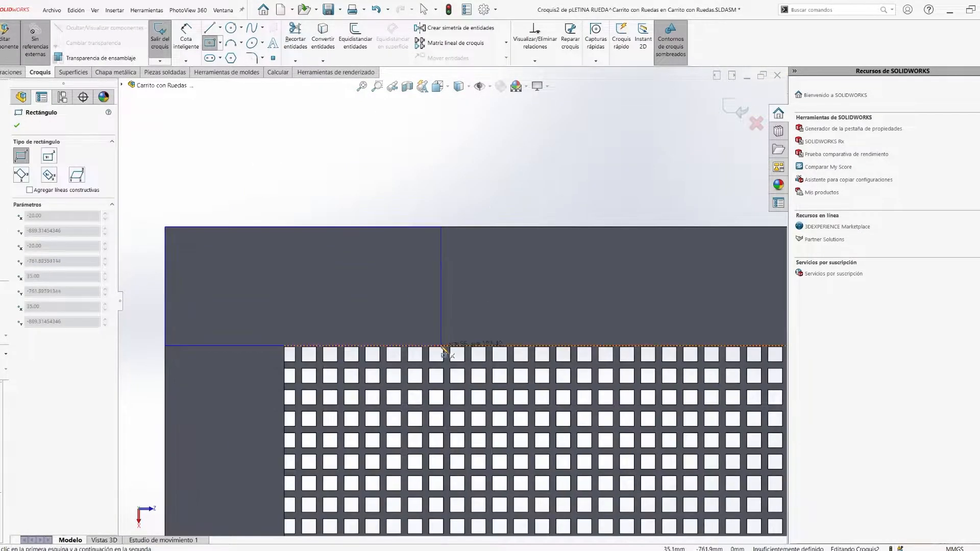
key("Return")
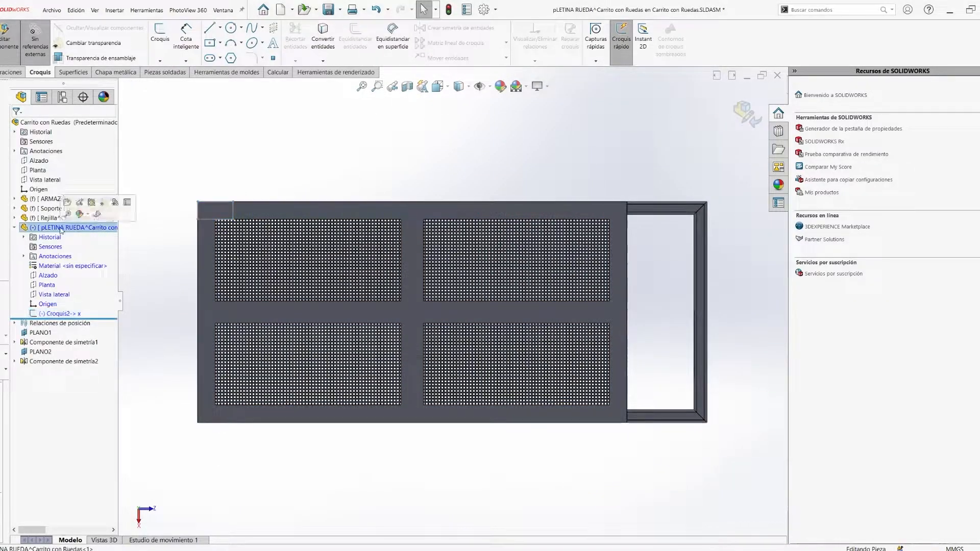
left_click(56, 313)
scroll(214, 201, "down", 6)
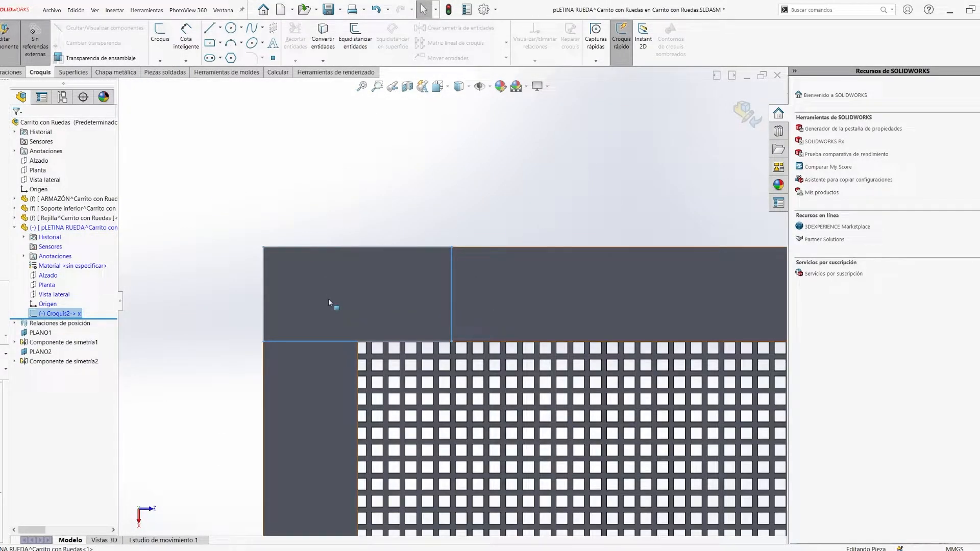
double_click(420, 247)
double_click(440, 234)
type("80")
key("Return")
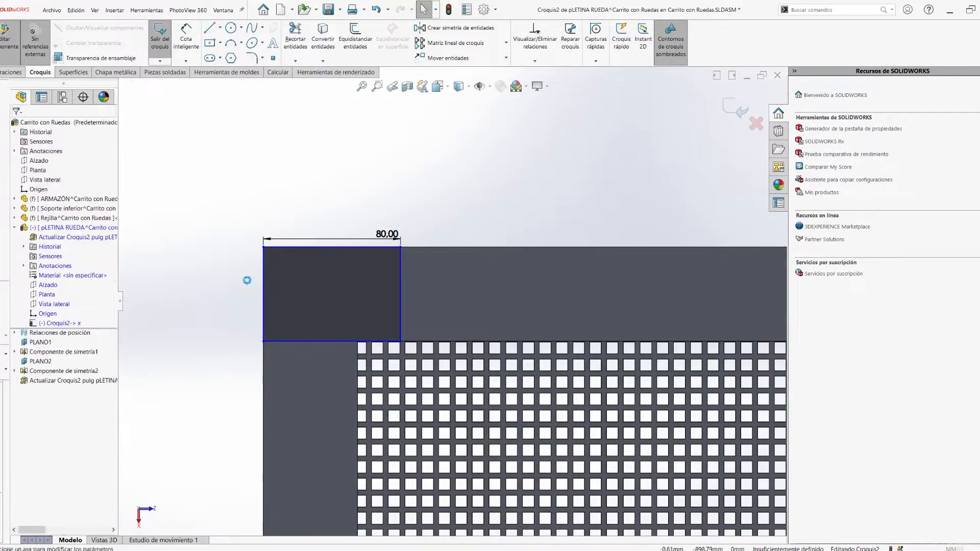
Step: Extrude the corner rectangle into a solid wheel mounting plate under the support plate
key("Return")
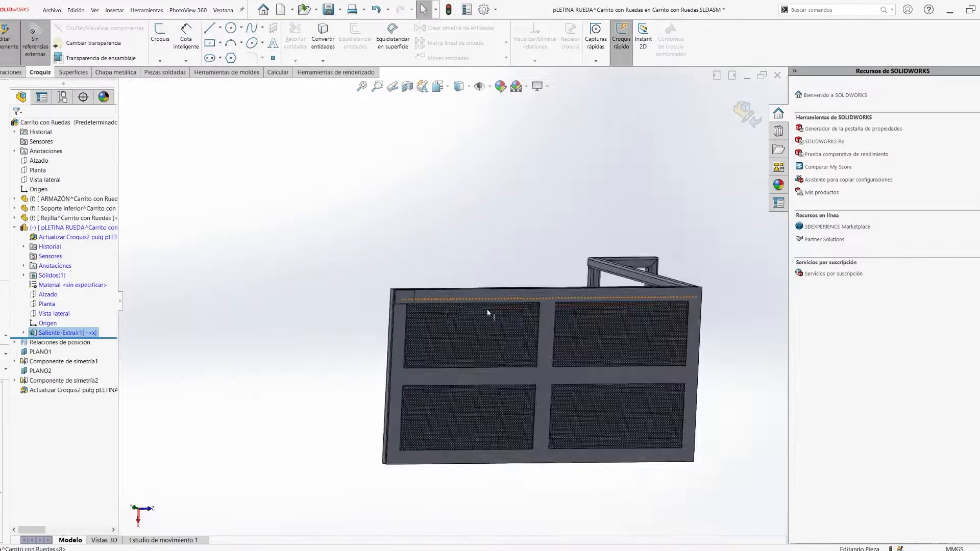
key("ctrl+8")
scroll(384, 208, "up", 1)
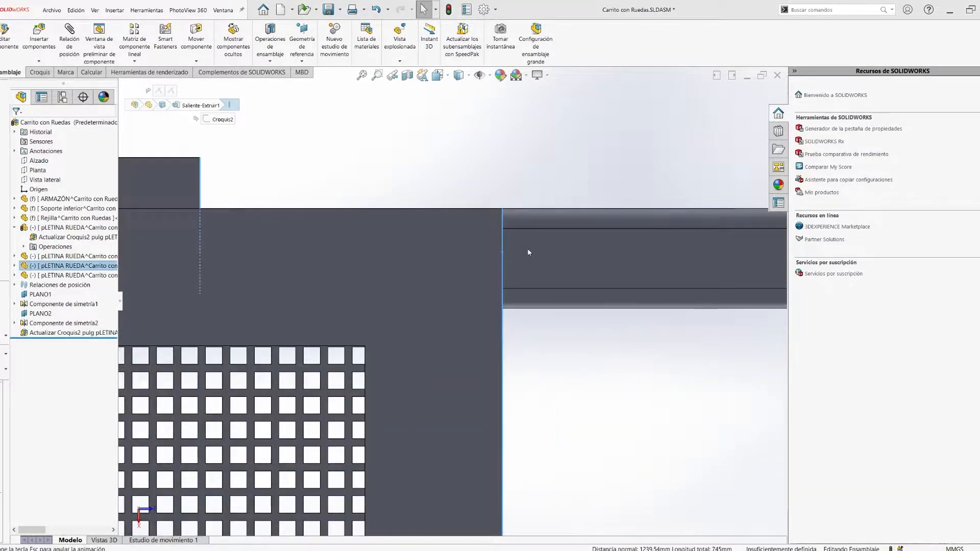
Step: Mate the copied wheel plate's edges coincident with the support plate's edges at the handle-end corner
middle_click_drag(528, 249, 433, 331)
scroll(411, 270, "down", 5)
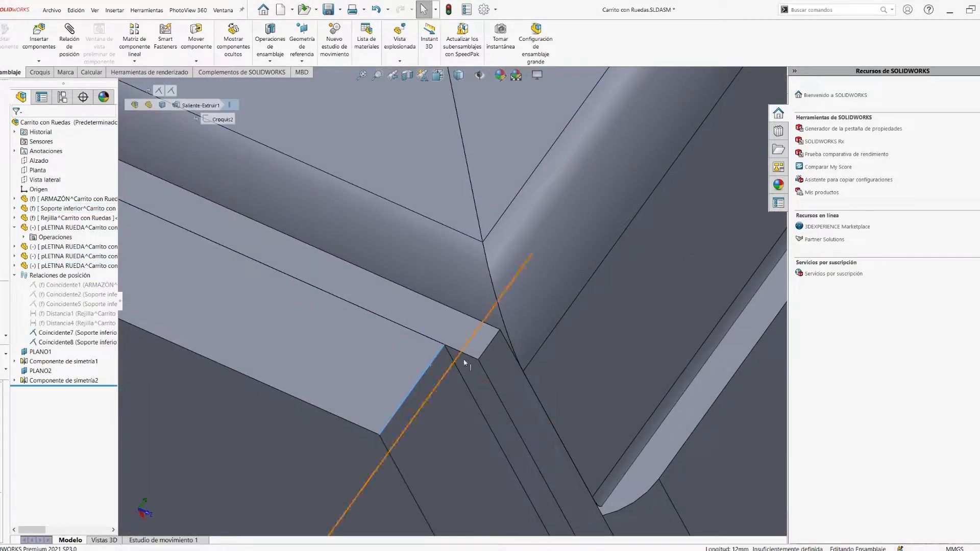
left_click(465, 363)
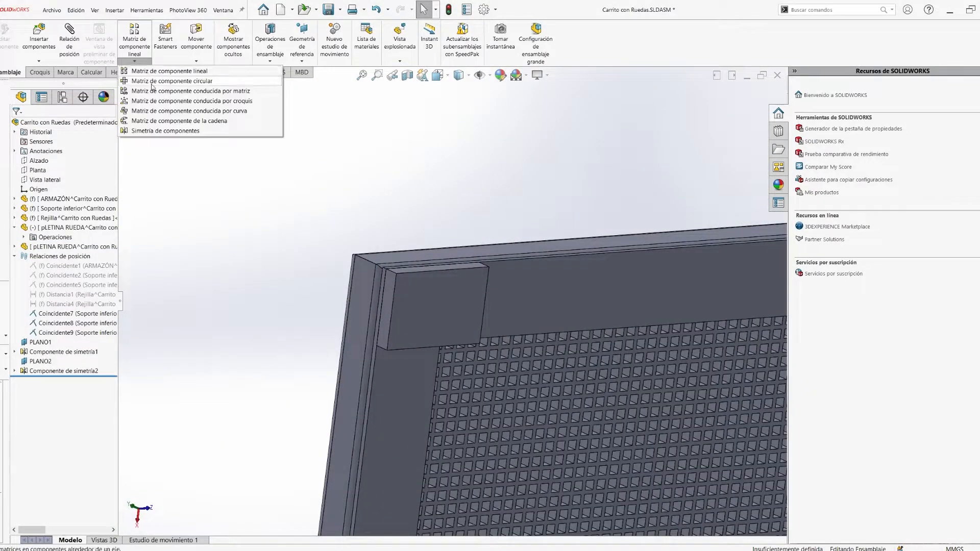
Step: Mirror the two wheel mounting plates about PLANO1 to the opposite side of the cart
left_click(153, 130)
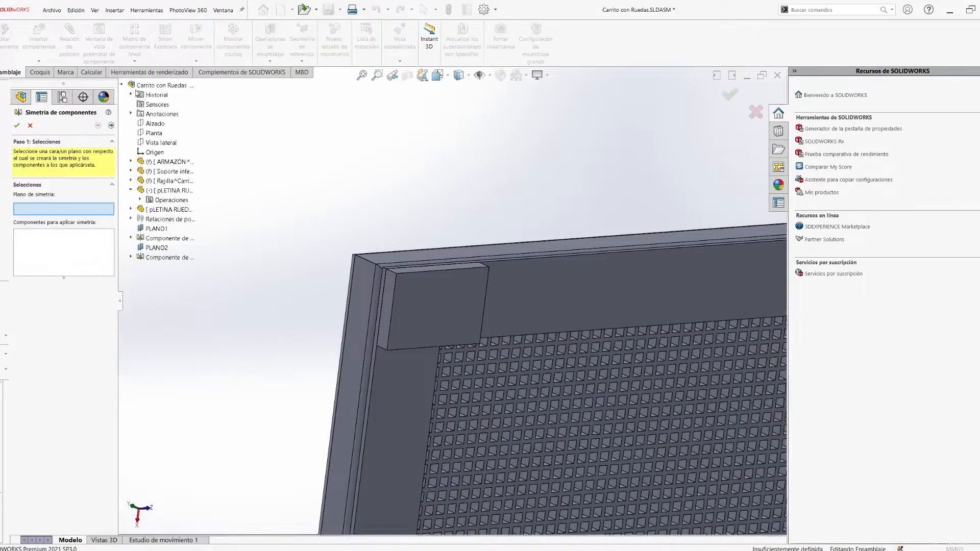
scroll(143, 153, "up", 5)
left_click(156, 229)
middle_click_drag(214, 204, 268, 211, "ctrl")
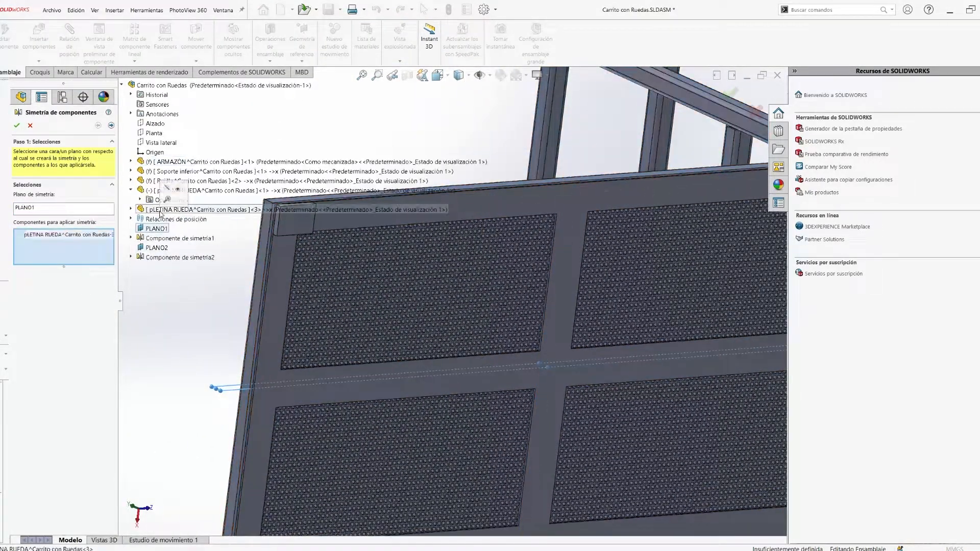
scroll(324, 272, "up", 5)
left_click(17, 128)
Step: Insert two Ø80 mm swivel wheels and two Ø80 mm braked swivel wheels from the design library beside the cart
scroll(316, 281, "down", 5)
middle_click_drag(344, 269, 326, 358)
scroll(584, 273, "up", 8)
middle_click_drag(584, 273, 578, 309)
scroll(577, 309, "down", 5)
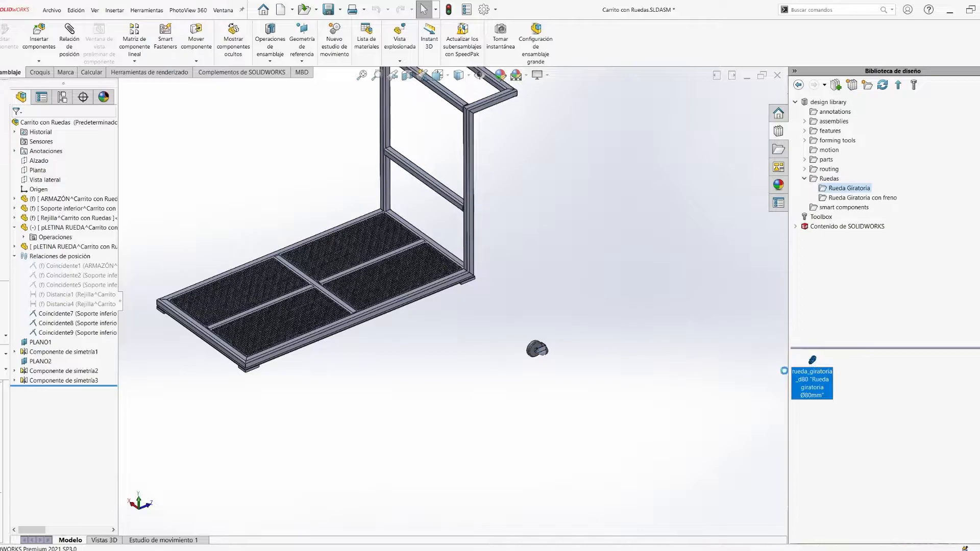
left_click_drag(783, 373, 601, 339)
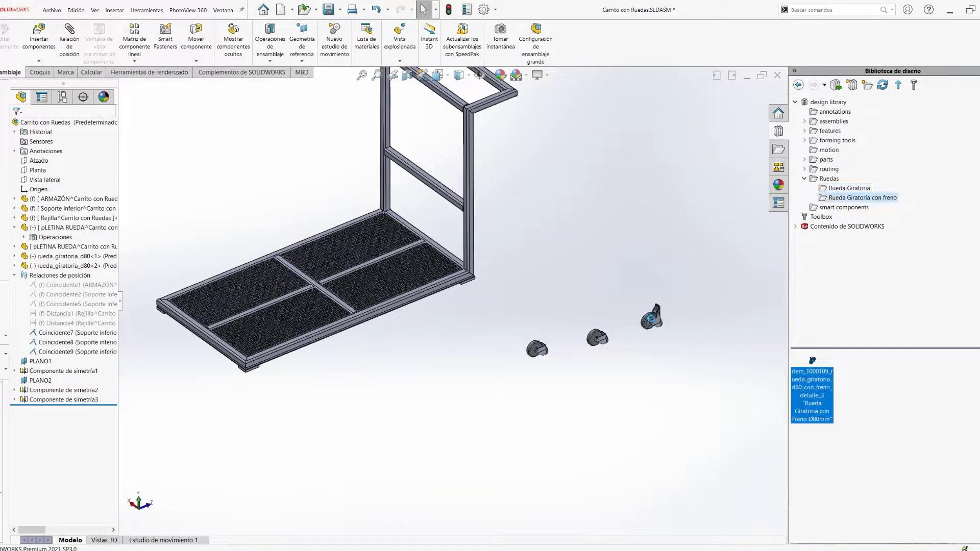
left_click_drag(813, 362, 671, 351)
key("Escape")
Step: Check the diameter of the mounting hole on top of the swivel wheel
scroll(597, 333, "down", 12)
left_click(513, 383)
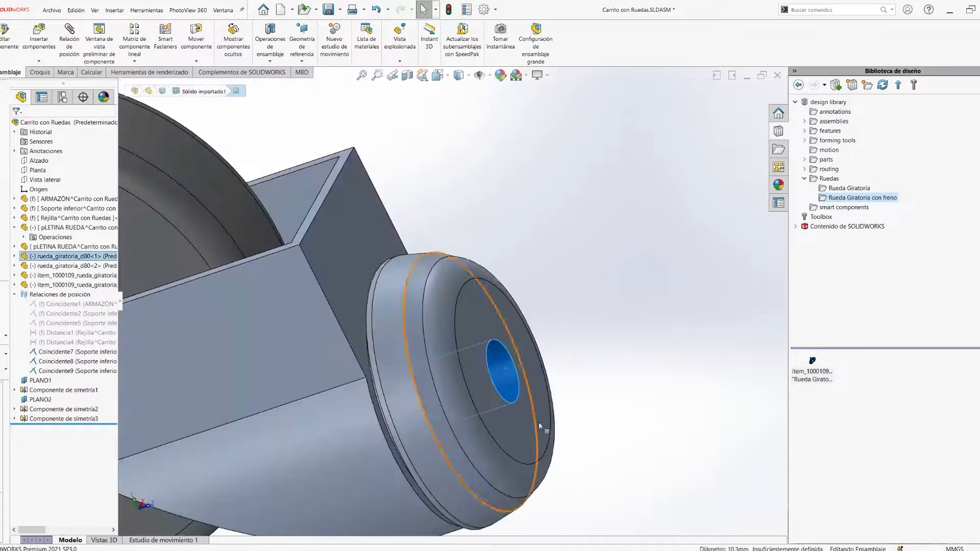
scroll(513, 383, "up", 12)
Step: Edit the corner wheel plate and sketch two crossing lines through its edge midpoints on the outer face
middle_click_drag(459, 286, 394, 241)
scroll(395, 241, "down", 12)
left_click(206, 250)
left_click(221, 258)
mouse_move(221, 258)
right_mouse_down()
mouse_move(226, 267)
mouse_move(191, 285)
right_mouse_up()
left_click_drag(219, 208, 219, 299)
left_click_drag(153, 254, 285, 254)
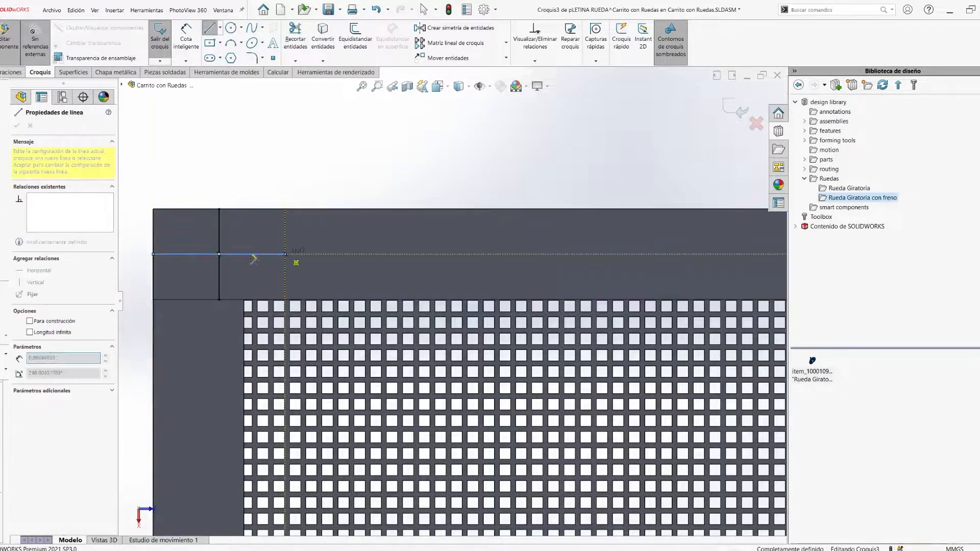
key("Escape")
Step: Draw a 10.3 mm diameter circle centred on the intersection of the two lines
right_click_drag(227, 265, 230, 248)
left_click(230, 248)
left_click(274, 185)
type("10.3")
key("Return")
key("Escape")
Step: Extrude the circle into a mounting pin on the wheel plate and return to the assembly
middle_click_drag(291, 262, 267, 271)
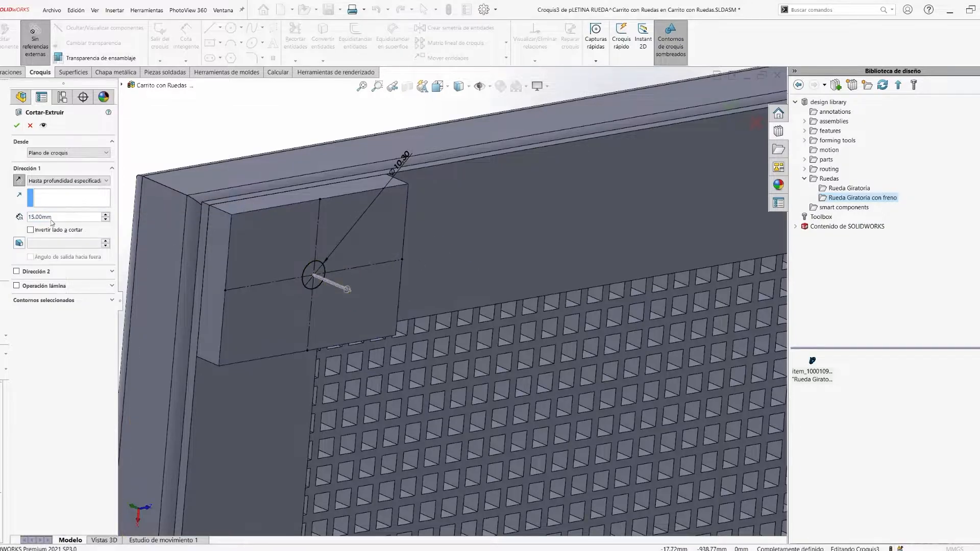
left_click(17, 126)
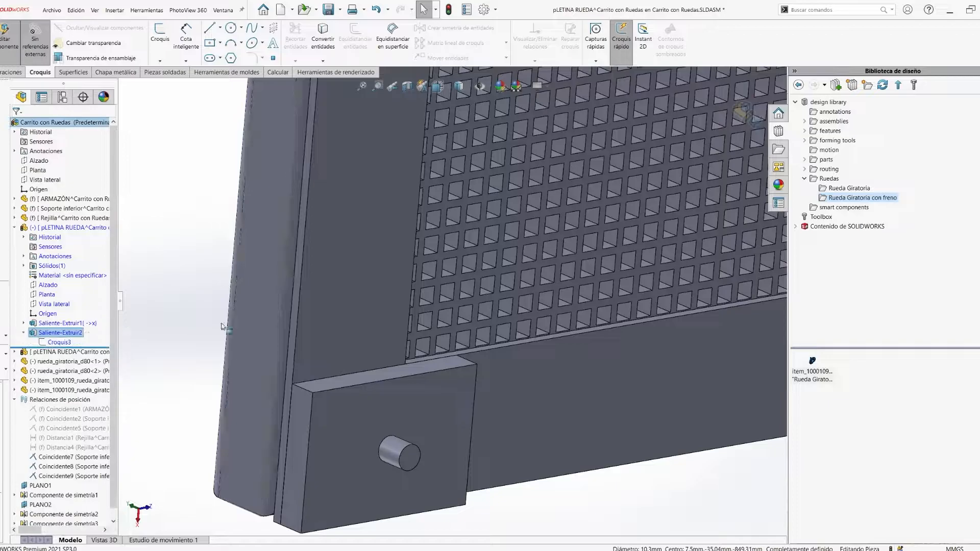
scroll(222, 326, "up", 6)
middle_click_drag(221, 326, 459, 307)
scroll(339, 511, "down", 5)
middle_click_drag(357, 383, 460, 307)
left_click(743, 110)
Step: Mate the braked wheel's mounting hole concentric with the pin of a handle-end wheel plate
scroll(460, 270, "up", 4)
middle_click_drag(460, 271, 434, 250)
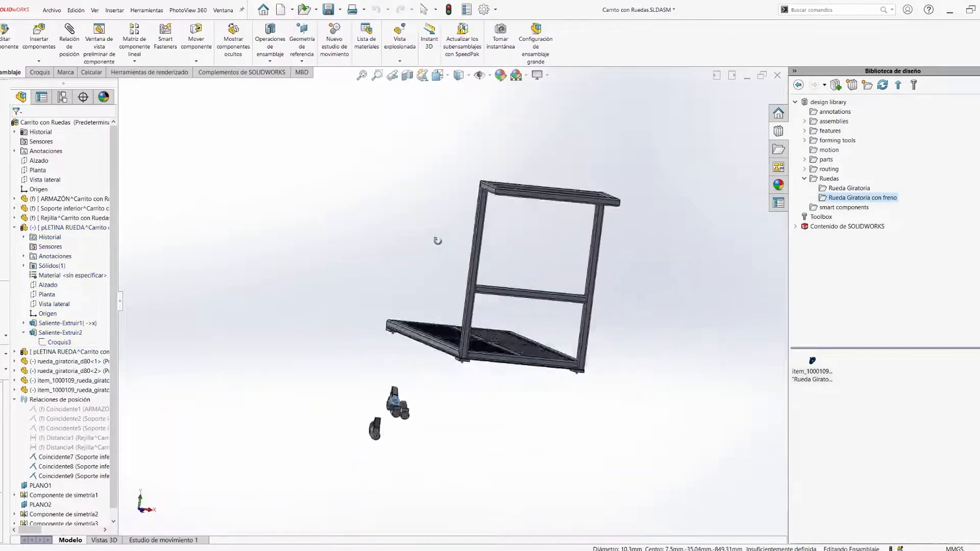
scroll(426, 286, "down", 5)
right_click_drag(430, 291, 510, 260)
scroll(506, 263, "down", 5)
left_click(408, 281)
scroll(408, 281, "up", 4)
scroll(633, 235, "down", 8)
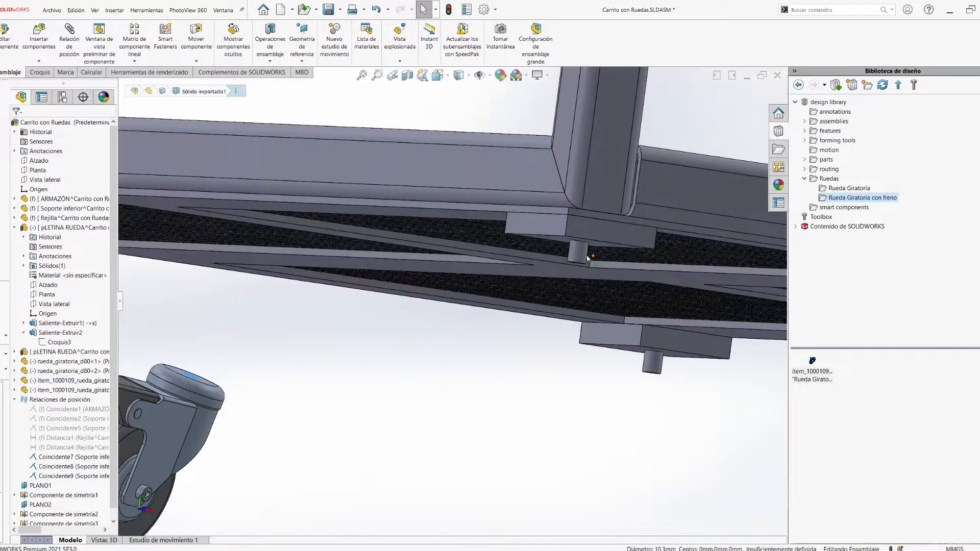
left_click(475, 331, "ctrl")
left_click(521, 323)
Step: Mate the braked wheel's top face coincident with the underside of the handle-end wheel plate
scroll(521, 325, "up", 4)
middle_click_drag(520, 325, 439, 433)
scroll(273, 310, "up", 5)
scroll(449, 373, "down", 4)
left_click(420, 341)
left_click(464, 324, "ctrl")
left_click(495, 317)
scroll(459, 332, "up", 3)
Step: Delete the spare copy of the braked swivel wheel from the assembly
left_click_drag(439, 434, 683, 468)
scroll(471, 103, "up", 5)
left_click(400, 342)
left_click(395, 404)
key("Delete")
Step: Mirror the braked wheel to the other wheel plate at the handle end
scroll(526, 102, "down", 3)
middle_click_drag(471, 221, 469, 331, "ctrl")
left_click(134, 61)
left_click(158, 135)
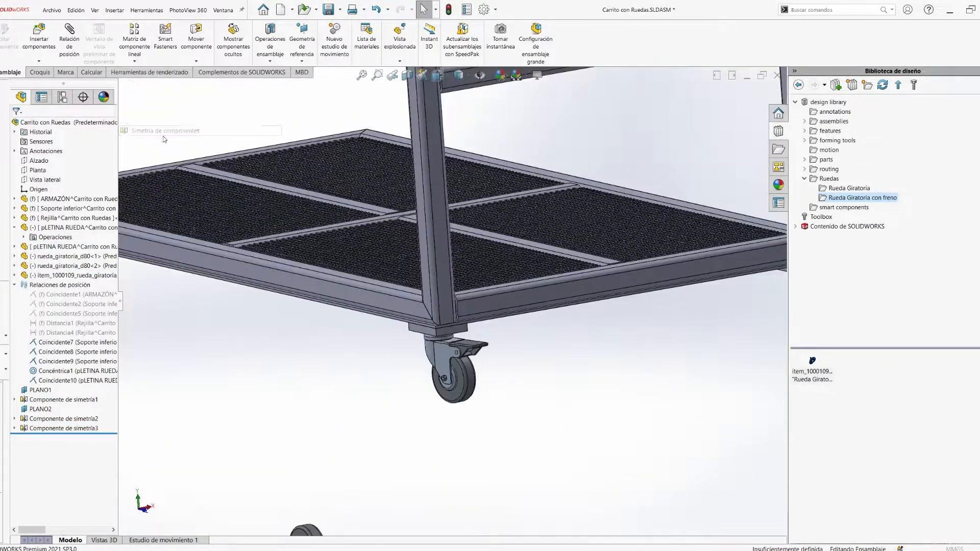
left_click(730, 95)
middle_click_drag(358, 332, 501, 291)
scroll(447, 295, "down", 6)
scroll(447, 295, "up", 8)
Step: Delete the spare copy of the swivel wheel without brake
mouse_move(460, 294)
left_mouse_down()
mouse_move(577, 294)
mouse_move(459, 306)
left_mouse_up()
middle_click_drag(358, 327, 338, 361)
scroll(384, 383, "down", 3)
left_click(408, 352)
key("Delete")
Step: Mate the remaining swivel wheel's mounting hole concentric with the pin of a front wheel plate
scroll(342, 373, "down", 7)
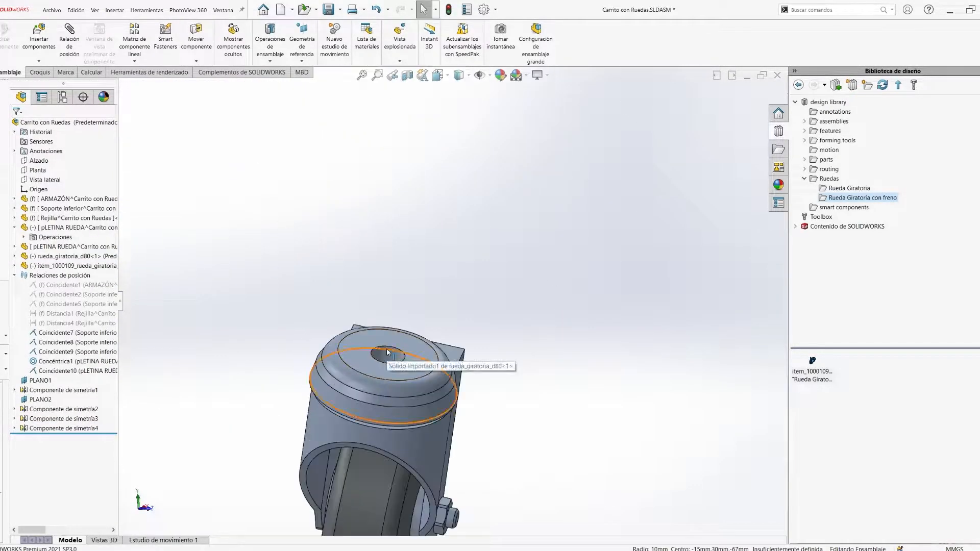
left_click(387, 354)
scroll(387, 354, "up", 8)
scroll(240, 314, "down", 6)
left_click(403, 349, "ctrl")
left_click(440, 345)
Step: Mate the swivel wheel's top face coincident with the underside of the front wheel plate
left_click(401, 406)
middle_click_drag(439, 388, 462, 332)
left_click(464, 313, "ctrl")
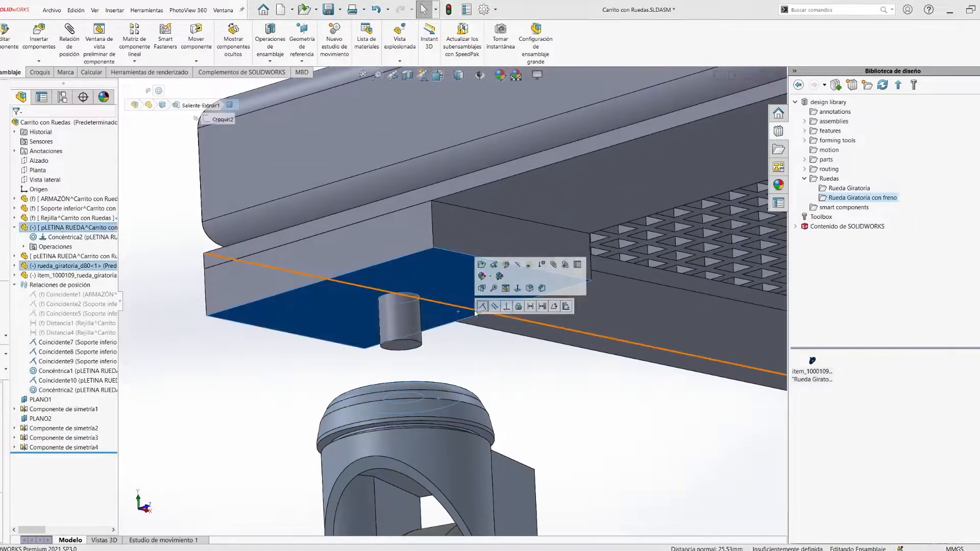
left_click(485, 306)
middle_click_drag(590, 455, 481, 375)
scroll(481, 374, "up", 7)
middle_click_drag(398, 276, 385, 332)
scroll(385, 332, "down", 2)
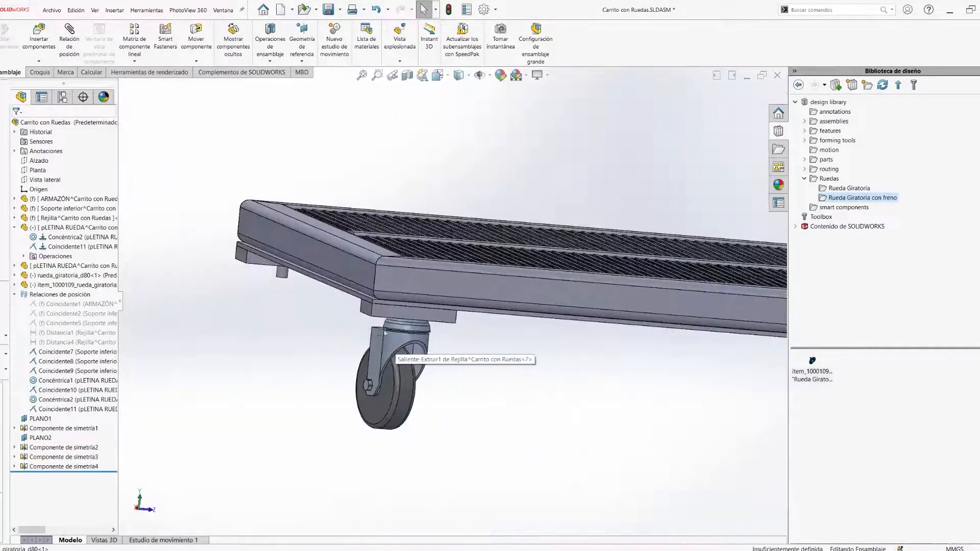
Step: Mirror the front swivel wheel about PLANO1 to the opposite front wheel plate
left_click(134, 61)
left_click(134, 133)
left_click(125, 85)
left_click(154, 268)
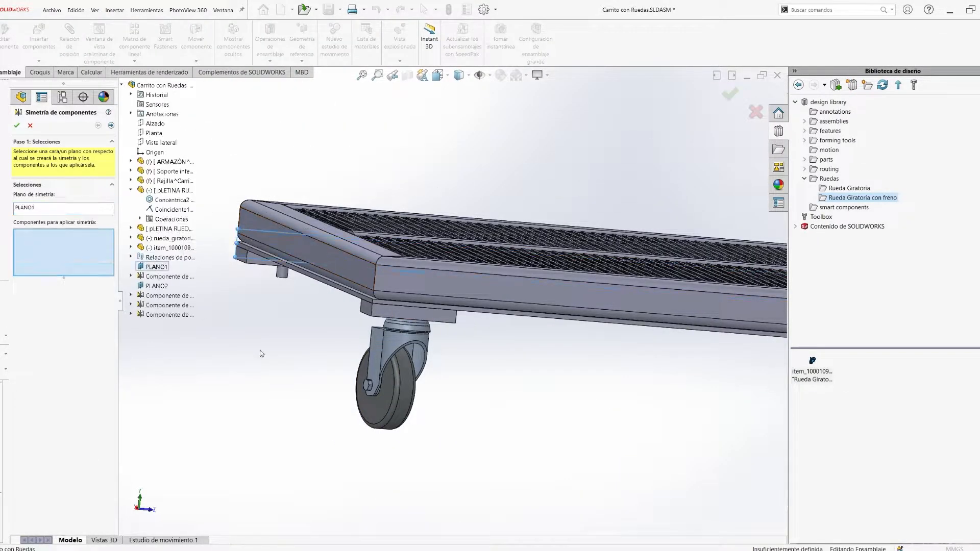
left_click(396, 357)
right_click(396, 357)
key("space")
left_click(341, 339)
Step: Set the extrusion length of the wheel plate's pin to 22 mm and return to the assembly
middle_click_drag(449, 455, 408, 332)
scroll(388, 306, "down", 10)
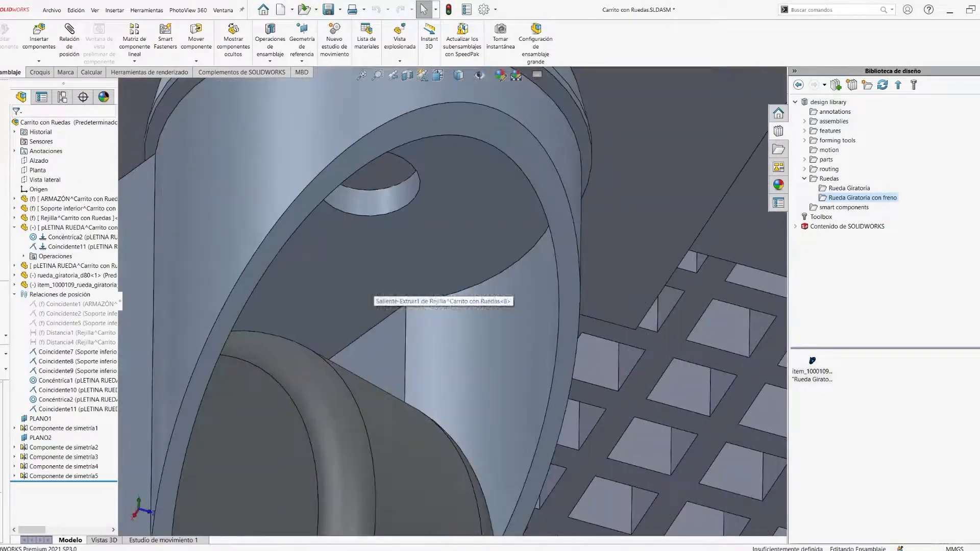
left_click(66, 285)
scroll(456, 307, "up", 4)
left_click(71, 266)
left_click(6, 38)
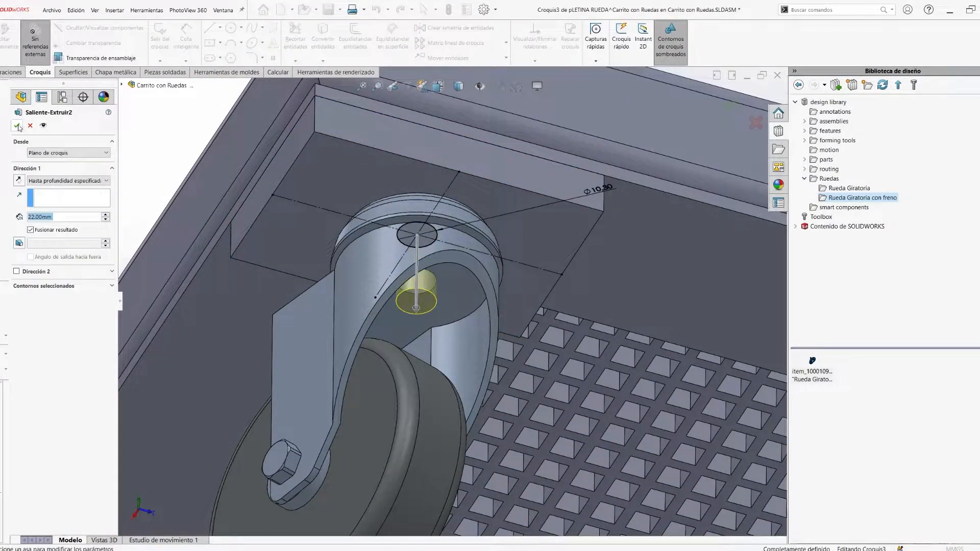
left_click(17, 125)
left_click(741, 102)
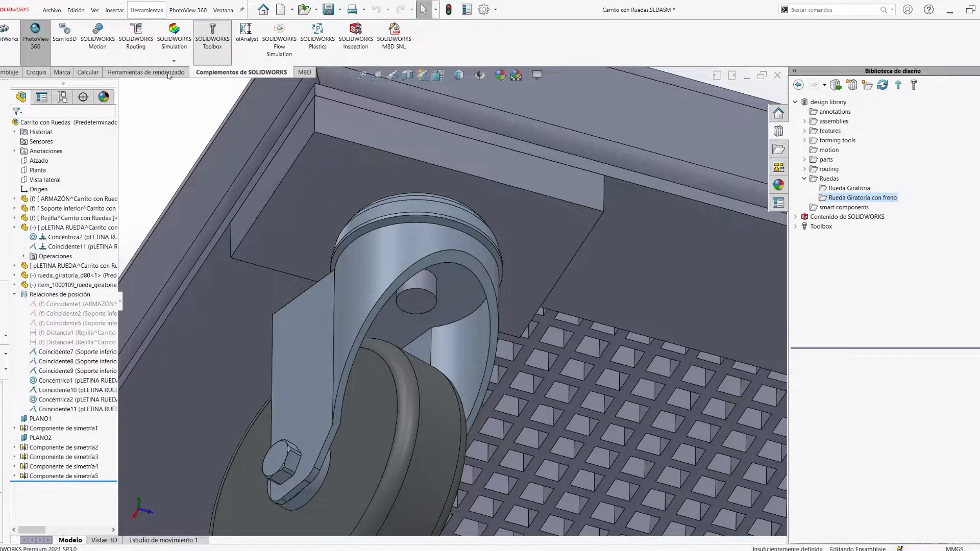
Step: Insert a type 1 ISO 4032 hexagonal nut from the Toolbox onto the end of the front wheel plate's pin
left_click(165, 39)
left_click(553, 280)
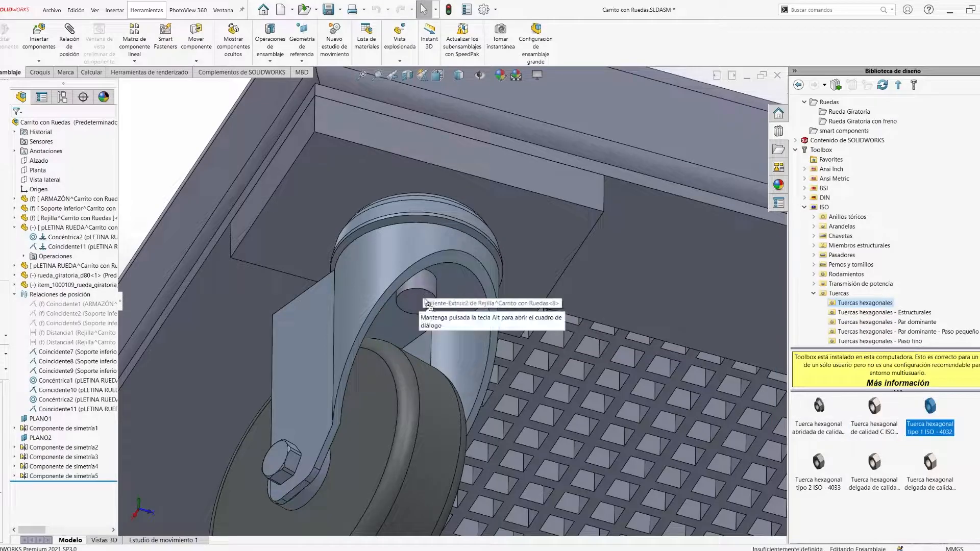
left_click_drag(433, 299, 433, 299)
scroll(449, 311, "up", 7)
scroll(431, 328, "down", 6)
middle_click_drag(431, 328, 359, 311)
scroll(494, 321, "up", 5)
scroll(494, 322, "down", 5)
scroll(447, 283, "up", 8)
middle_click_drag(616, 291, 523, 315)
scroll(523, 315, "down", 7)
Step: Test how the nut moves on the pin and inspect its position inside the wheel bracket
left_click(536, 426)
middle_click_drag(536, 426, 439, 378)
left_click(499, 383)
left_click(439, 379)
left_click_drag(440, 379, 438, 388)
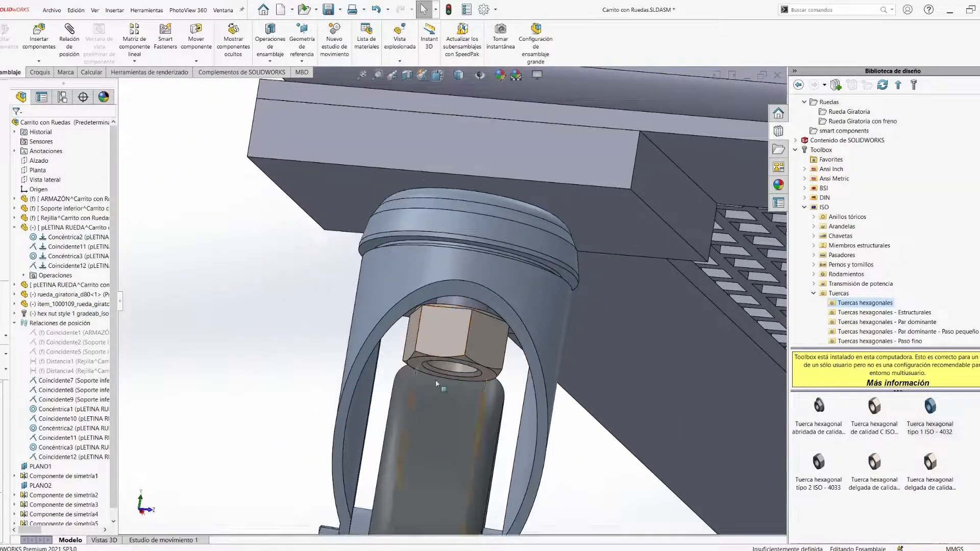
scroll(393, 274, "up", 8)
middle_click_drag(459, 358, 480, 376)
scroll(438, 402, "down", 8)
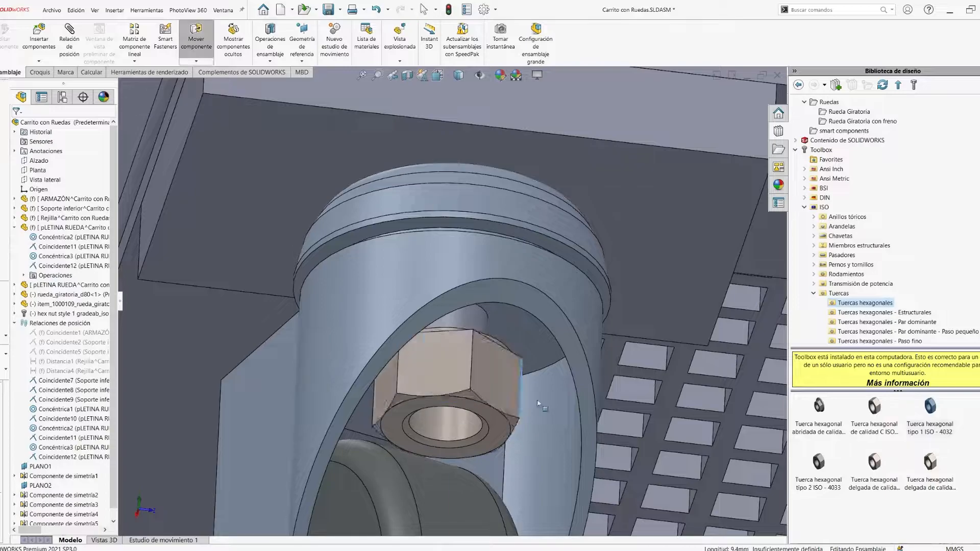
Step: Try to mate the nut's upper face to the inner face of the wheel bracket
middle_click_drag(380, 348, 391, 383)
left_click_drag(390, 382, 372, 458)
middle_click_drag(452, 392, 455, 332)
left_click(471, 304, "ctrl")
left_click(482, 298)
left_click(855, 311)
scroll(480, 296, "up", 3)
scroll(467, 299, "down", 3)
key("ctrl+z")
Step: Fix the front swivel wheel in place and test whether the nut can be moved
right_click(444, 253)
left_click(357, 359)
middle_click_drag(409, 345, 427, 378)
left_click_drag(426, 378, 428, 384)
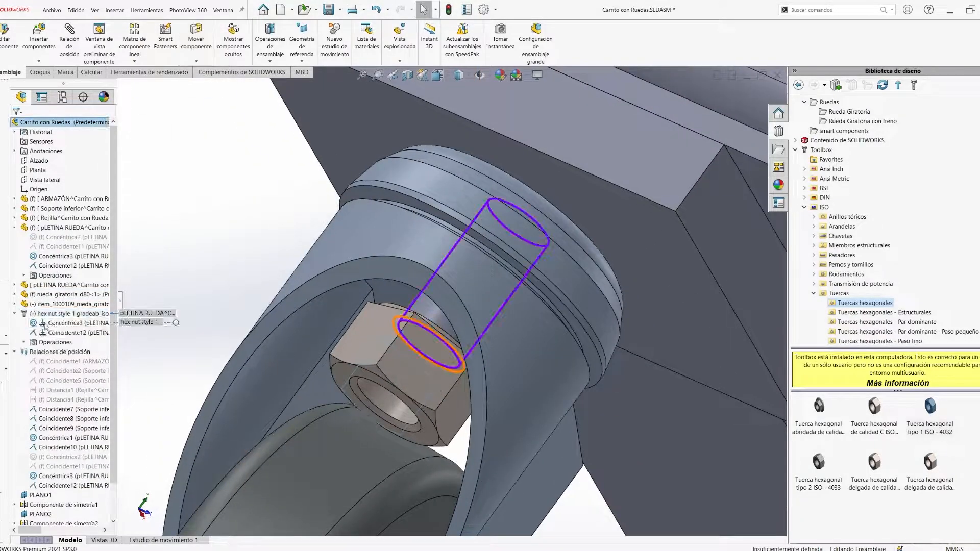
Step: Mate the hex nut's upper face coincident with the inner face of the front swivel wheel bracket
left_click(409, 312)
left_click(373, 301, "ctrl")
middle_click_drag(409, 311, 450, 312)
left_click(384, 294)
scroll(408, 311, "up", 3)
scroll(450, 312, "down", 4)
scroll(425, 356, "up", 5)
Step: Mirror the hex nut to the opposite wheel of the cart with a component mirror
middle_click_drag(425, 356, 420, 235)
scroll(420, 235, "up", 2)
left_click(135, 61)
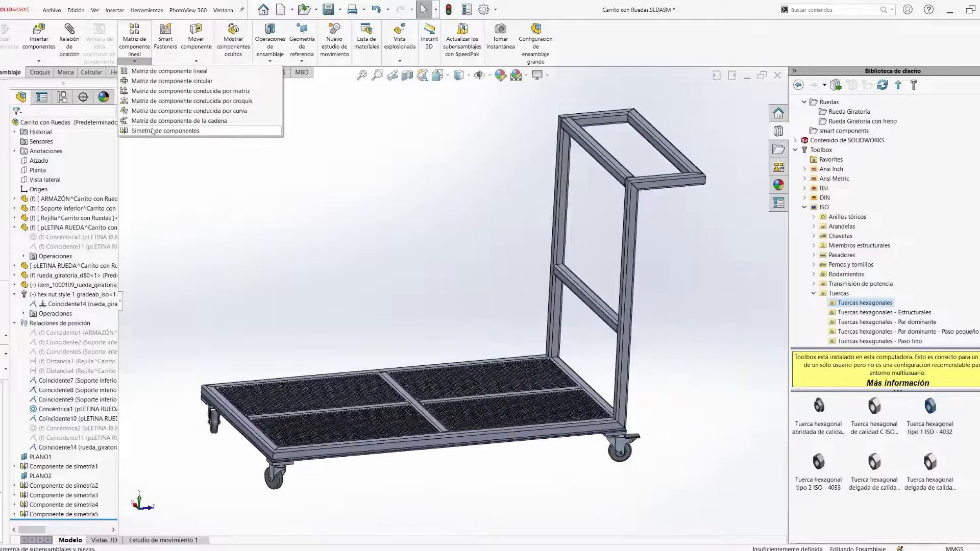
left_click(152, 131)
scroll(204, 447, "down", 2)
left_click(157, 296)
scroll(301, 471, "down", 3)
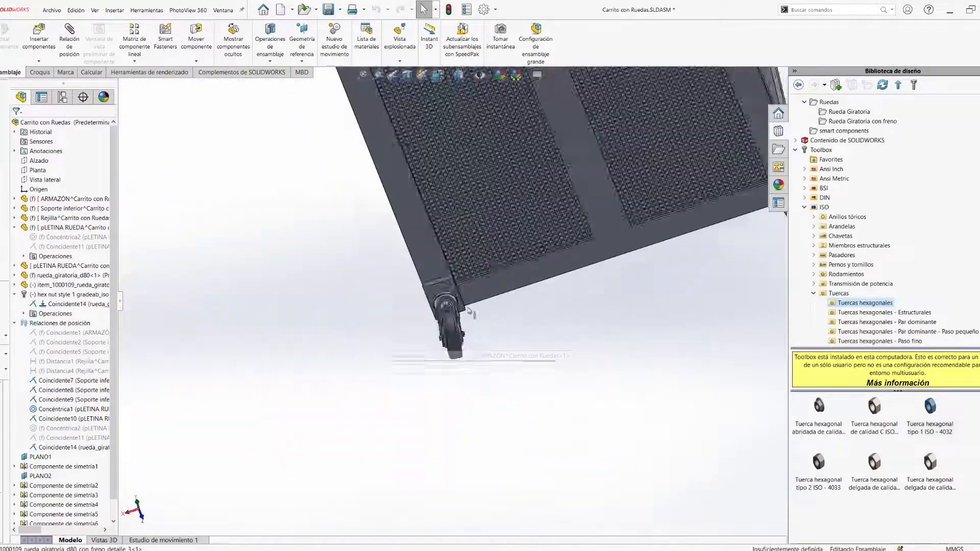
Step: Fix the second wheel plate, both swivel wheels and the hex nut in place, and save the assembly
key("space")
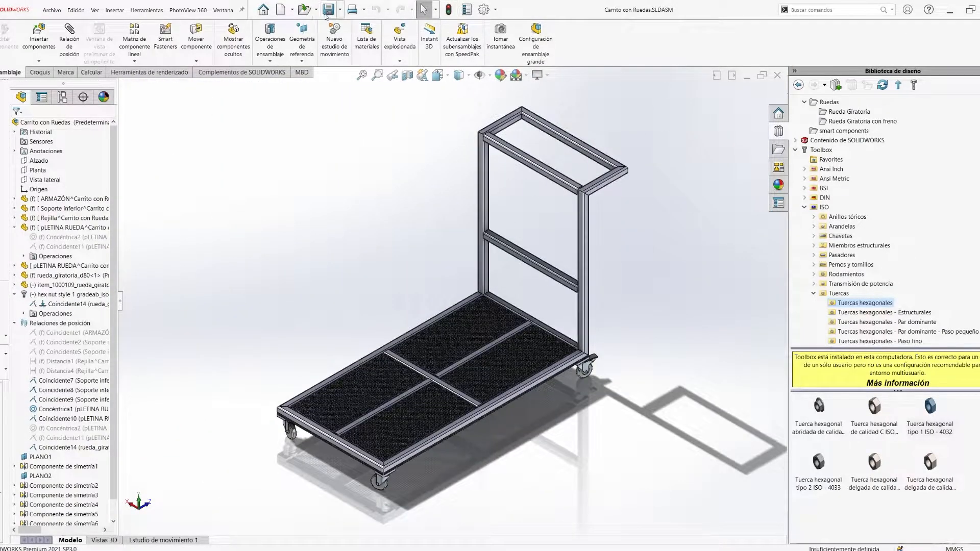
left_click(51, 122)
left_click_drag(95, 302, 70, 307)
key("shift+c")
left_click(38, 266)
left_click(38, 237, "shift")
right_click(37, 237)
left_click(69, 318)
left_click(327, 9)
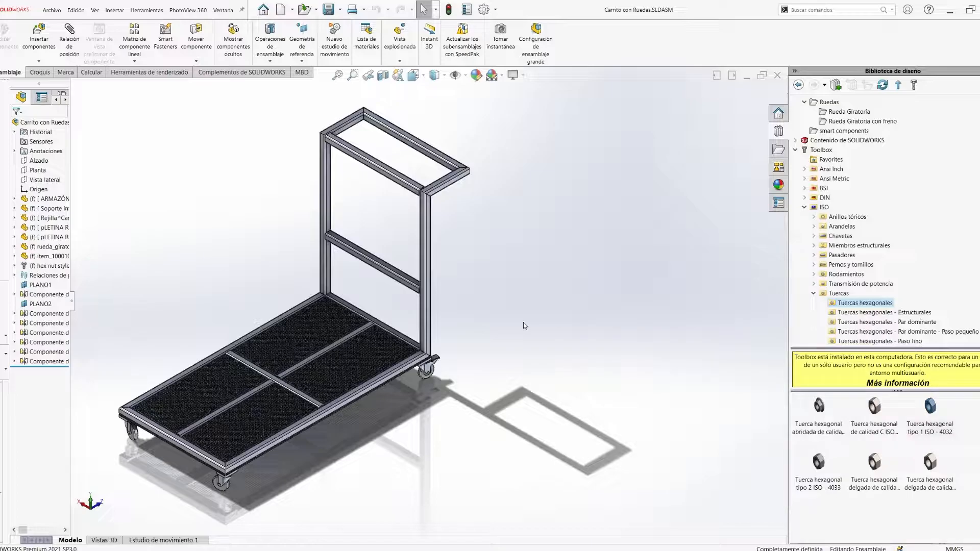
Step: Set the swivel wheel without brake to float and test whether it can be moved under the frame
middle_click_drag(523, 325, 513, 275)
scroll(245, 449, "down", 5)
left_click(321, 370)
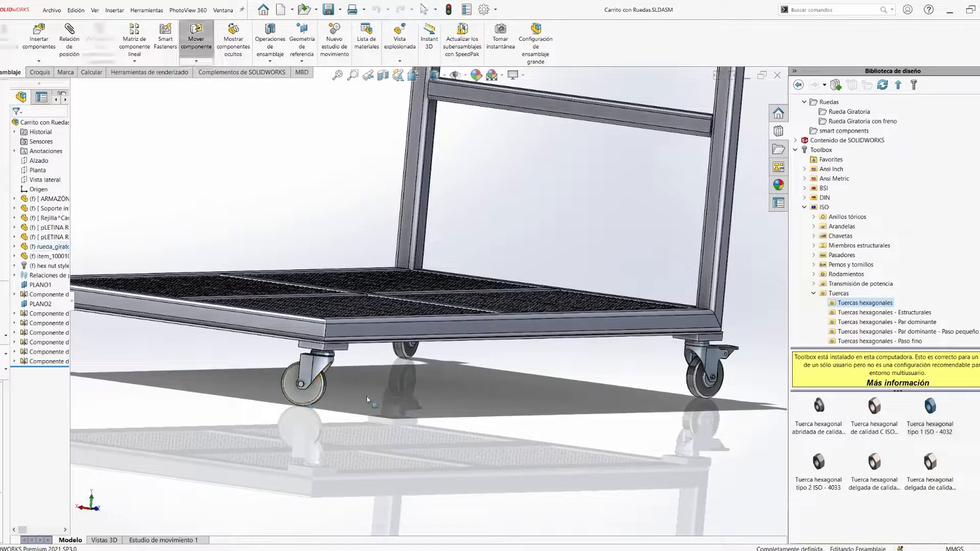
key("space")
left_click(299, 334)
right_click(68, 249)
left_click(95, 327)
left_click_drag(353, 488, 282, 510)
middle_click_drag(283, 510, 255, 496)
key("Escape")
scroll(322, 487, "down", 6)
left_click_drag(358, 415, 284, 424)
Step: Examine the complete cart in an isometric view with the feature tree narrowed
key("space")
left_click(376, 346)
left_click_drag(187, 302, 62, 302)
middle_click_drag(625, 421, 523, 448, "ctrl")
scroll(471, 409, "down", 1)
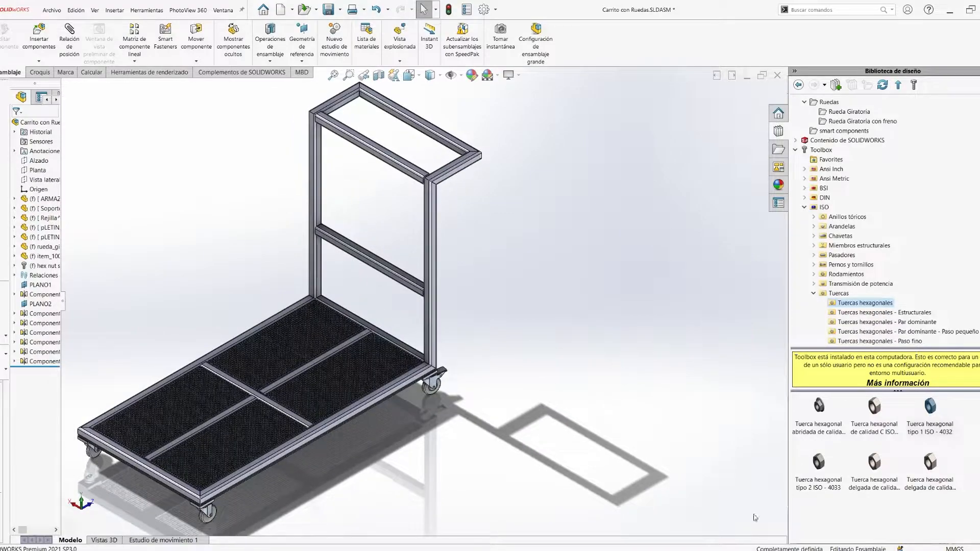